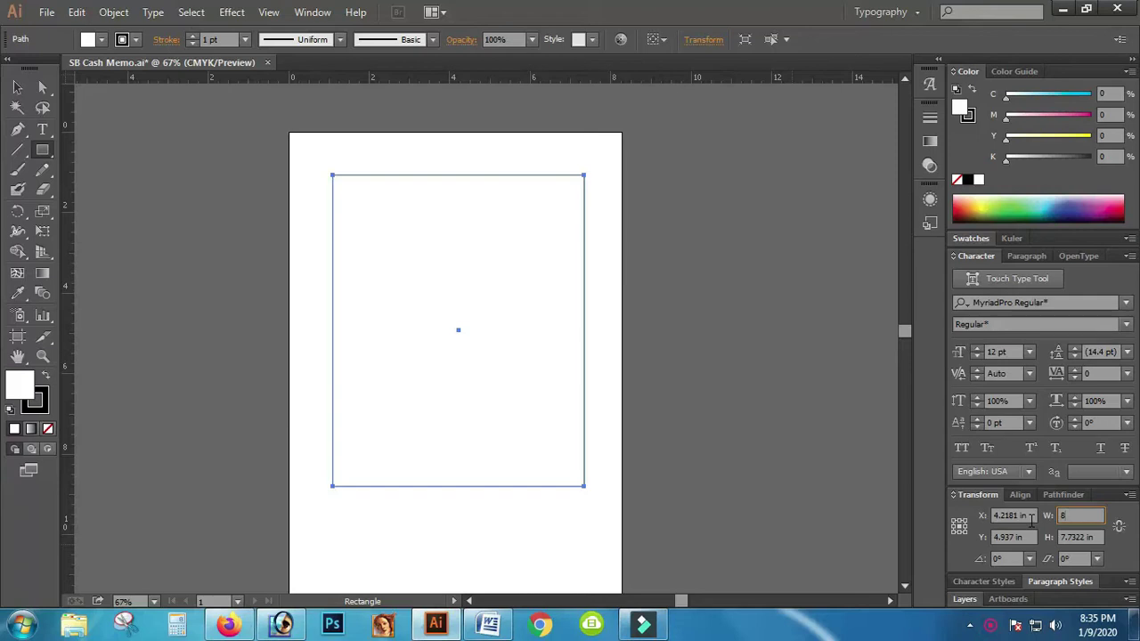
Step: Set the border rectangle's width to 6 in and height to 8 in in the Transform panel
{"action": "key", "text": "BackSpace"}
{"action": "type", "text": "5"}
{"action": "key", "text": "Tab"}
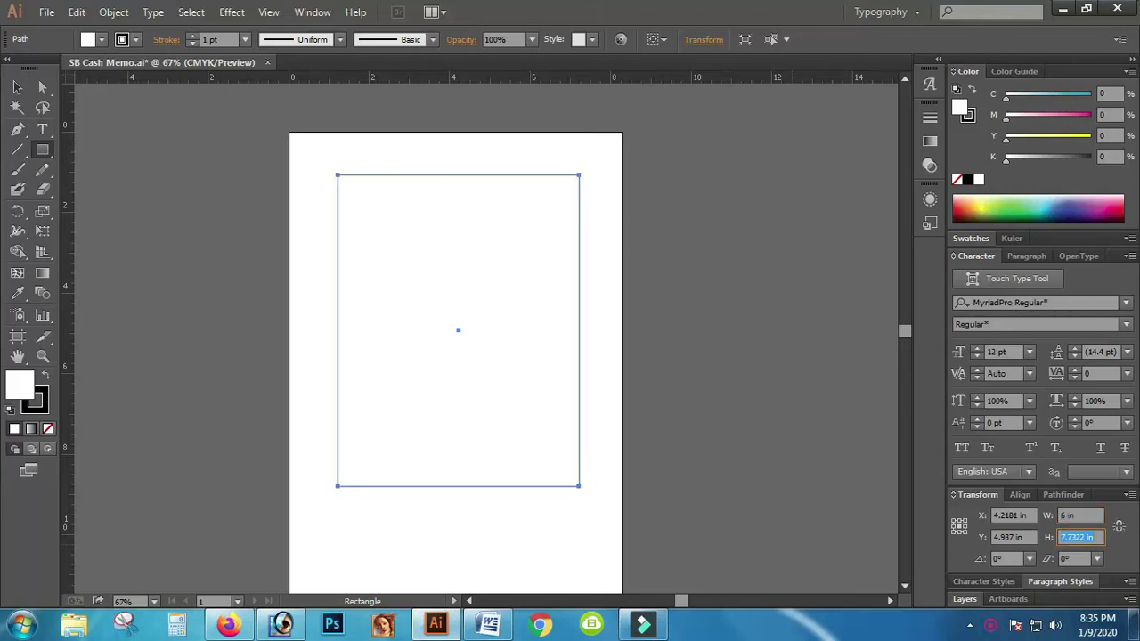
{"action": "type", "text": "8"}
{"action": "key", "text": "Return"}
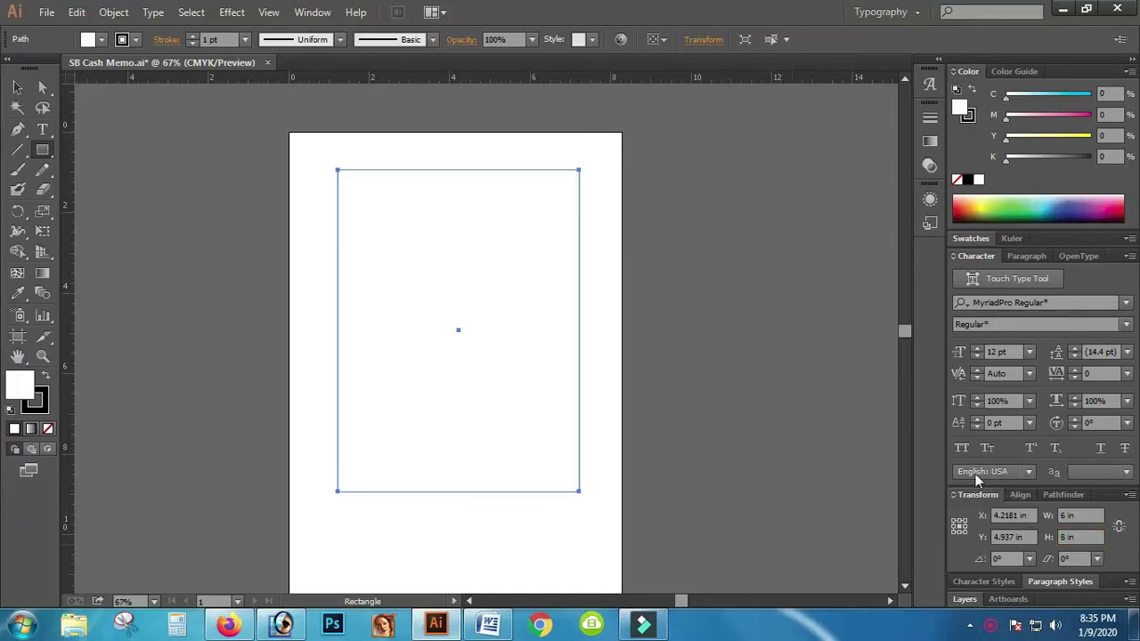
{"action": "left_click", "coordinate": [17, 88]}
Step: Place a placeholder text line 'fff' near the top-left inside the rectangle
{"action": "left_click", "coordinate": [249, 277]}
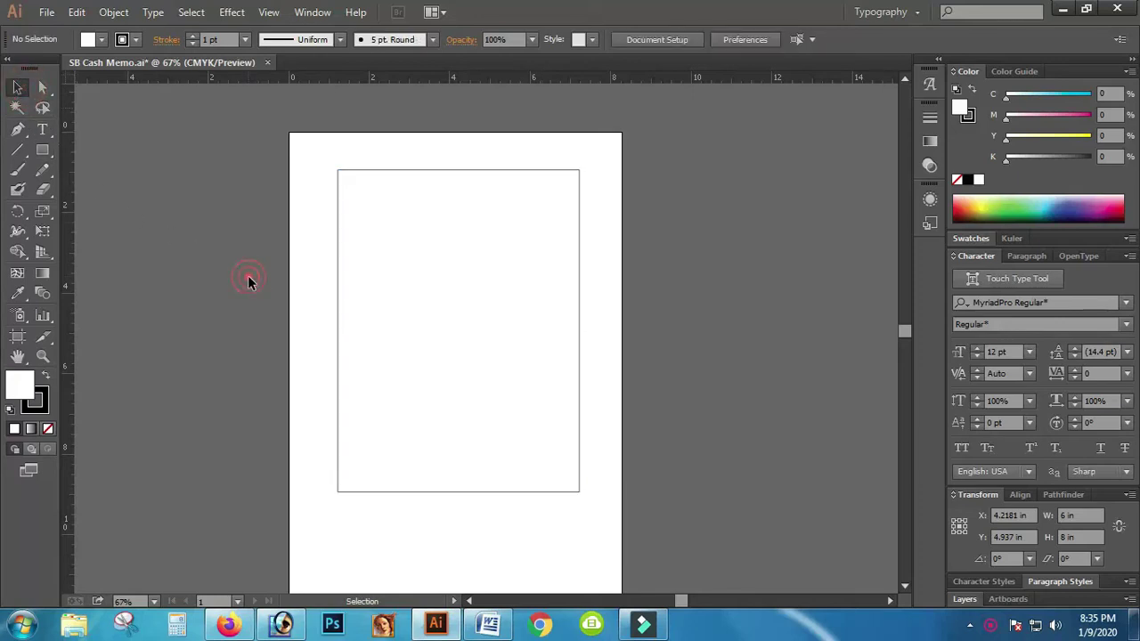
{"action": "left_click", "coordinate": [297, 285]}
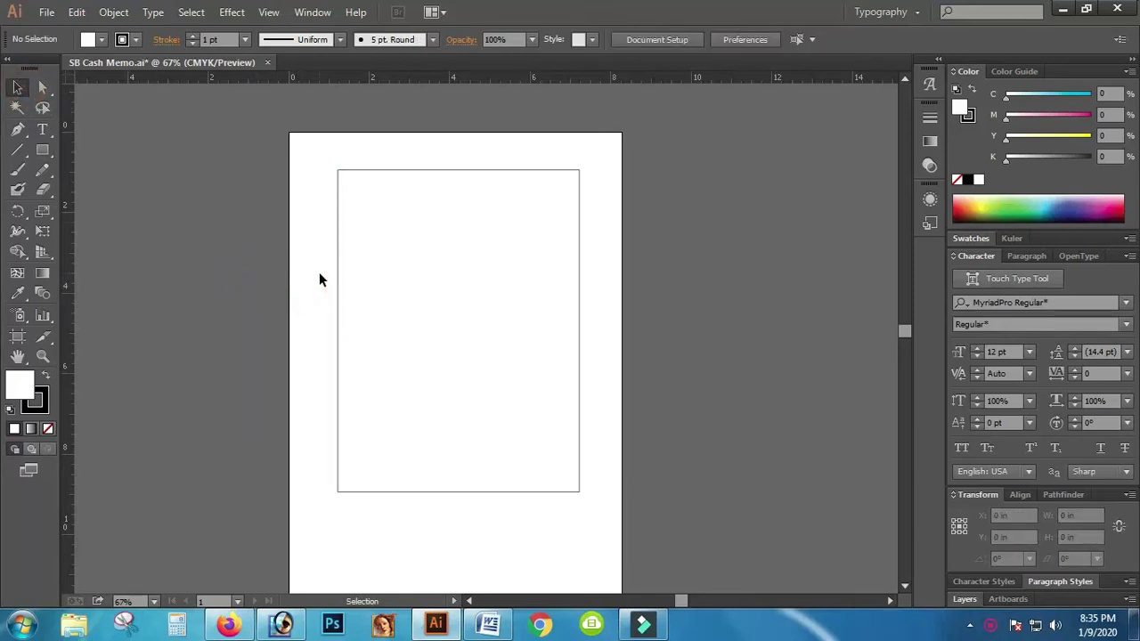
{"action": "left_click", "coordinate": [411, 262]}
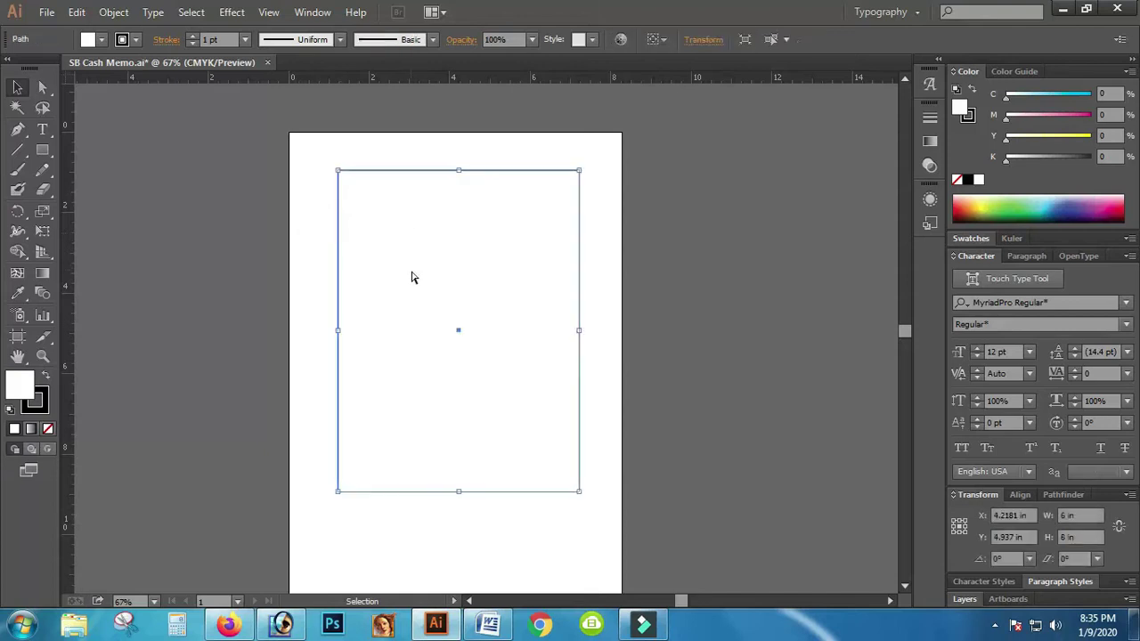
{"action": "left_click", "coordinate": [402, 291]}
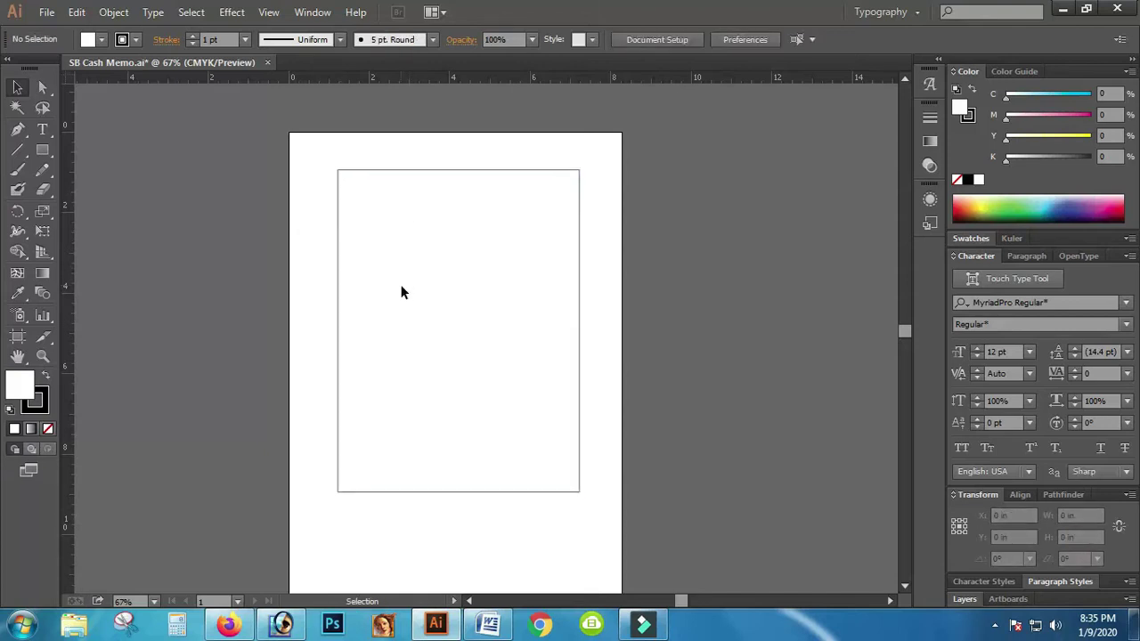
{"action": "left_click", "coordinate": [41, 129]}
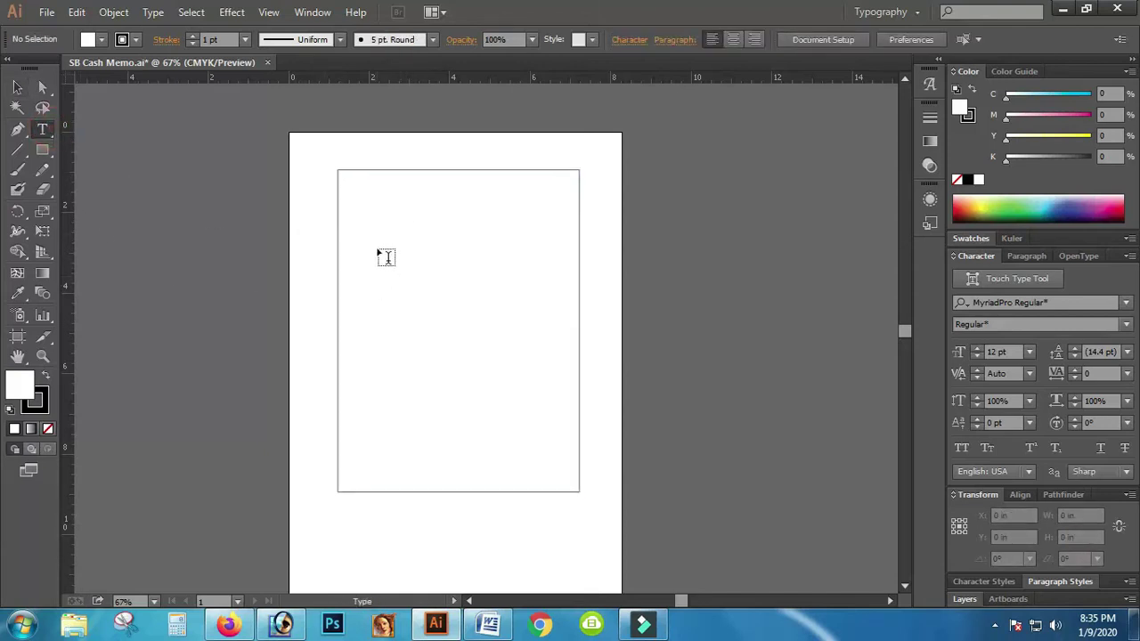
{"action": "left_click", "coordinate": [357, 205]}
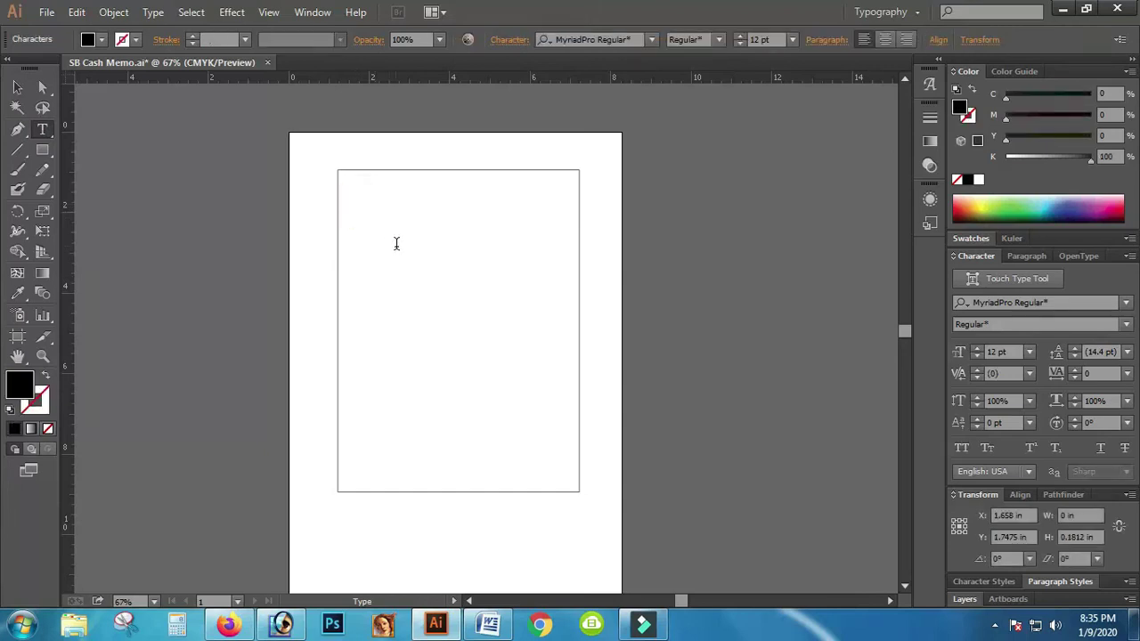
{"action": "type", "text": "ffffffff"}
Step: Set the placeholder text's font to Arial
{"action": "key", "text": "ctrl+a"}
{"action": "left_click", "coordinate": [593, 49]}
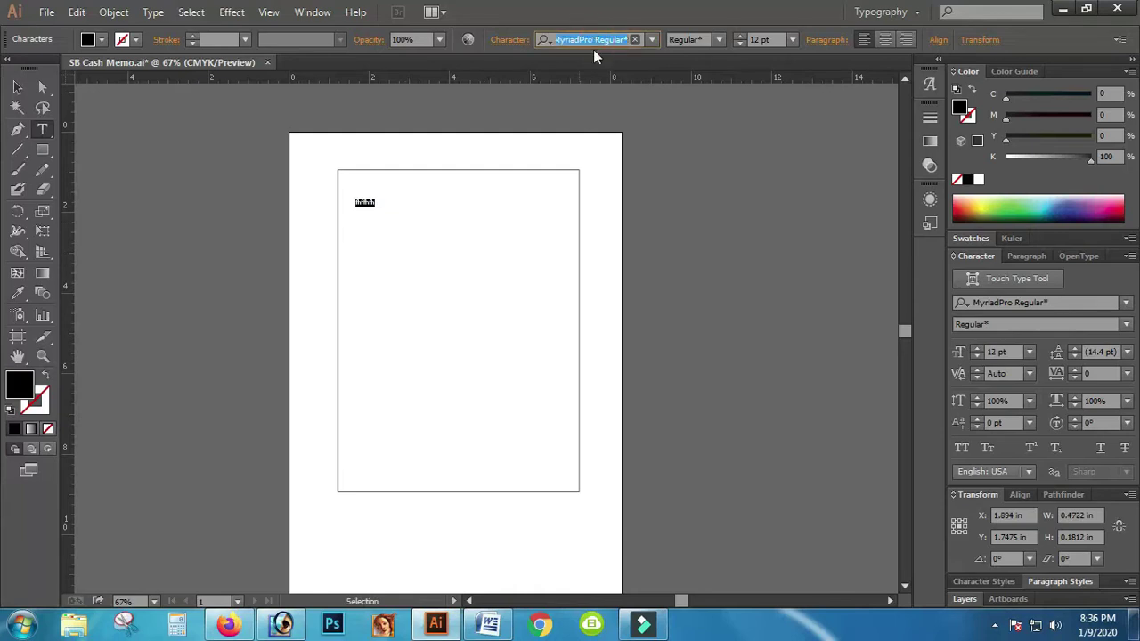
{"action": "type", "text": "Ari"}
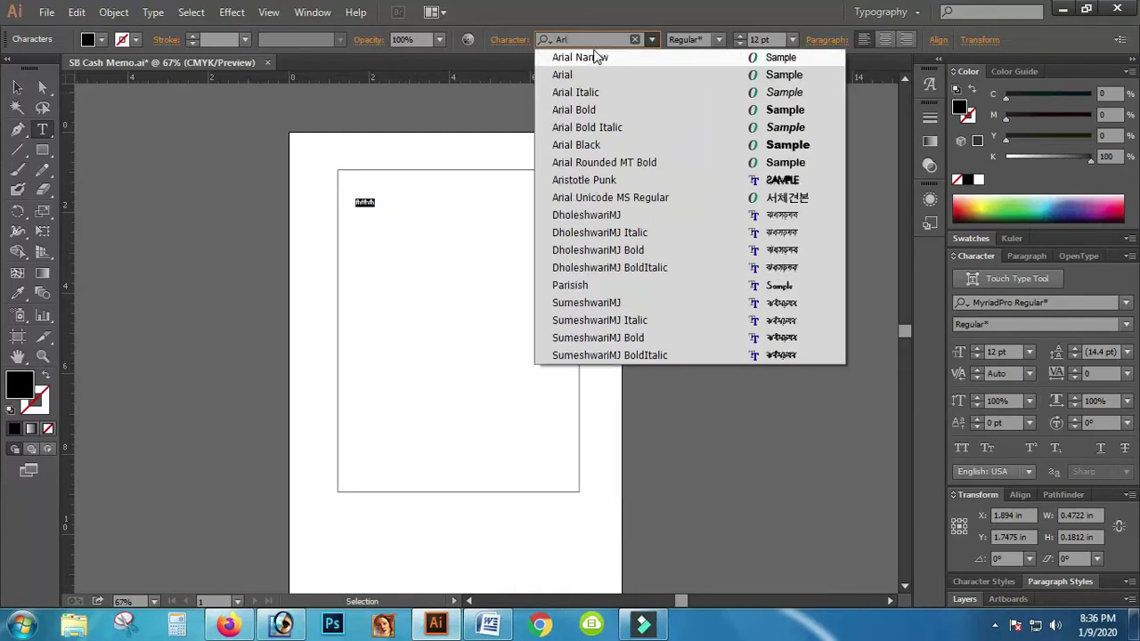
{"action": "left_click", "coordinate": [582, 73]}
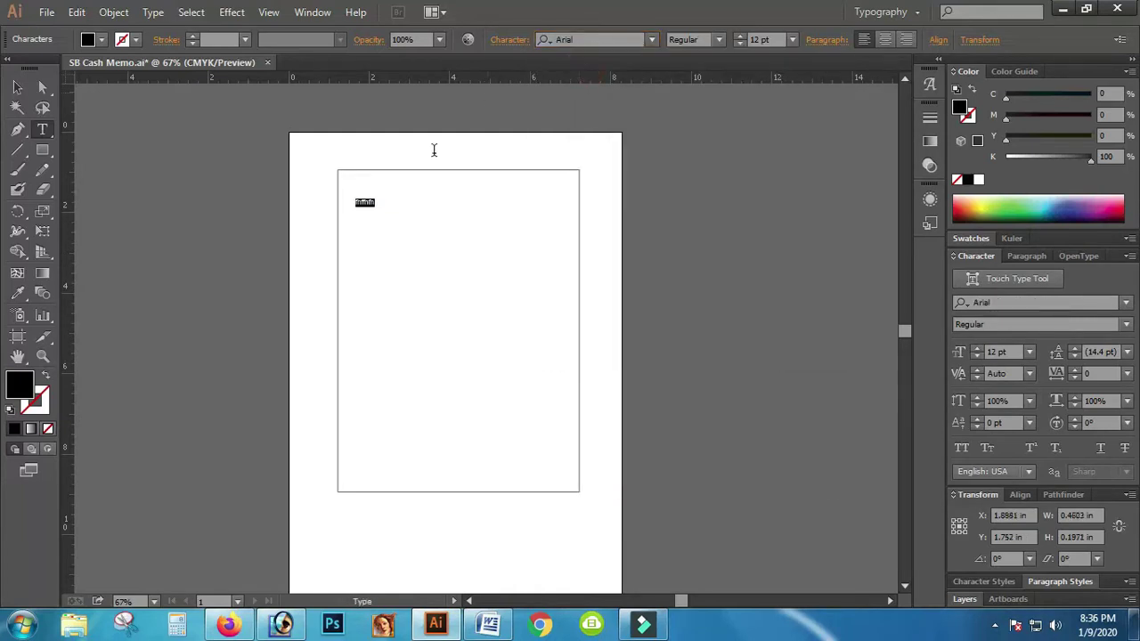
{"action": "left_click", "coordinate": [19, 86]}
Step: Enlarge the placeholder and retype it as 'sb.susiness point', tidying the word spacing
{"action": "left_click_drag", "start_coordinate": [375, 206], "coordinate": [311, 225]}
{"action": "double_click", "coordinate": [397, 217]}
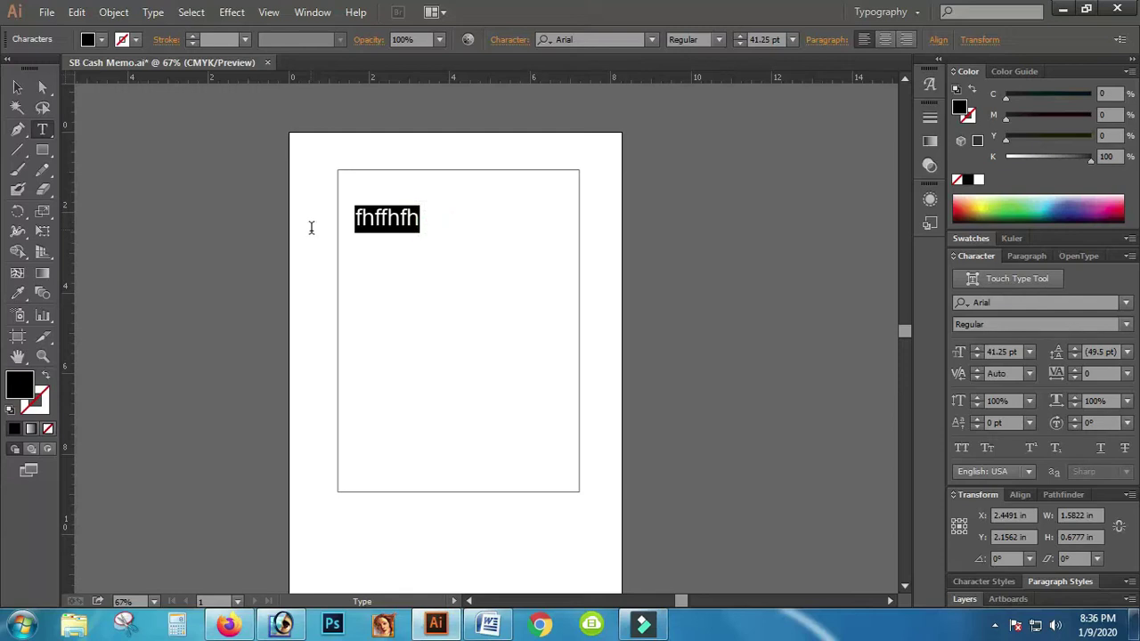
{"action": "type", "text": "sb"}
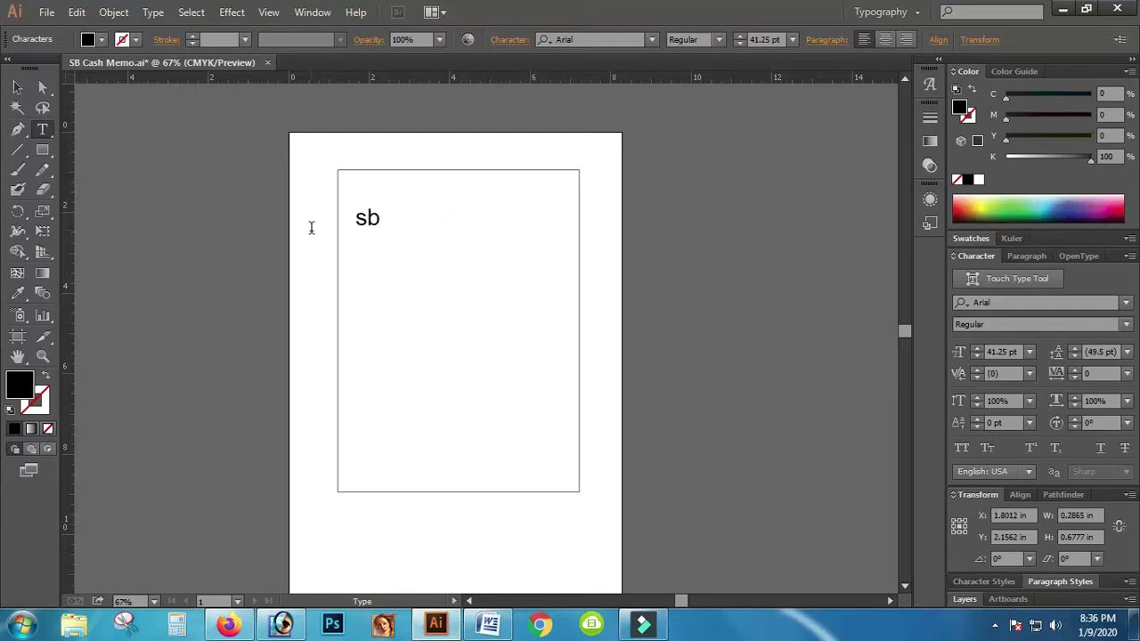
{"action": "type", "text": ". su"}
{"action": "type", "text": "siness"}
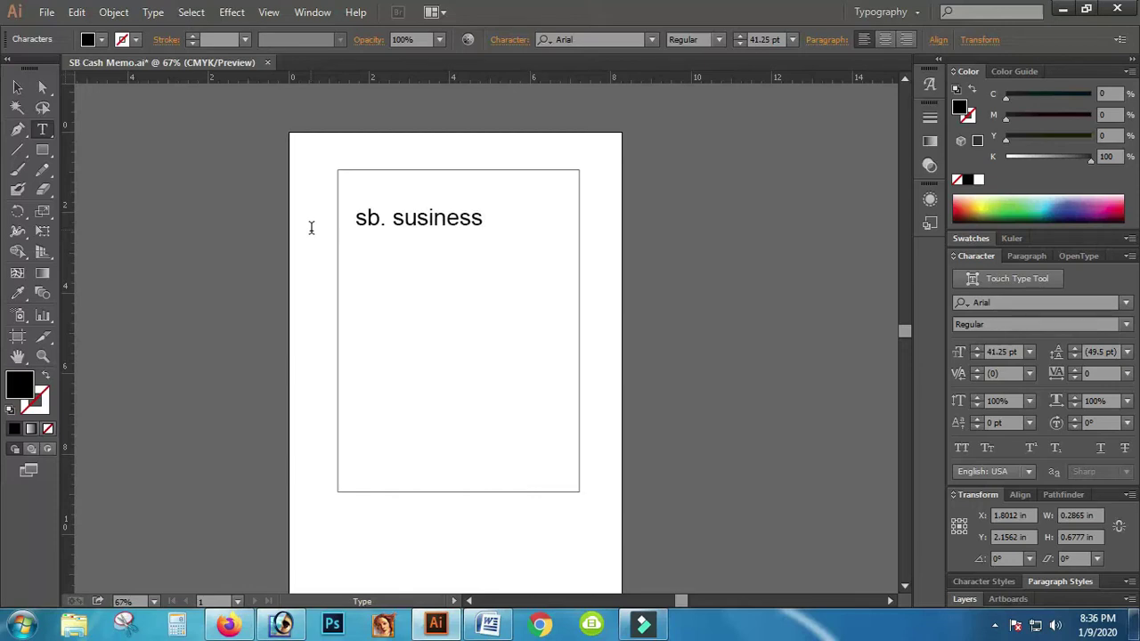
{"action": "type", "text": " poin"}
{"action": "key", "text": "BackSpace"}
{"action": "type", "text": "t"}
{"action": "left_click", "coordinate": [391, 223]}
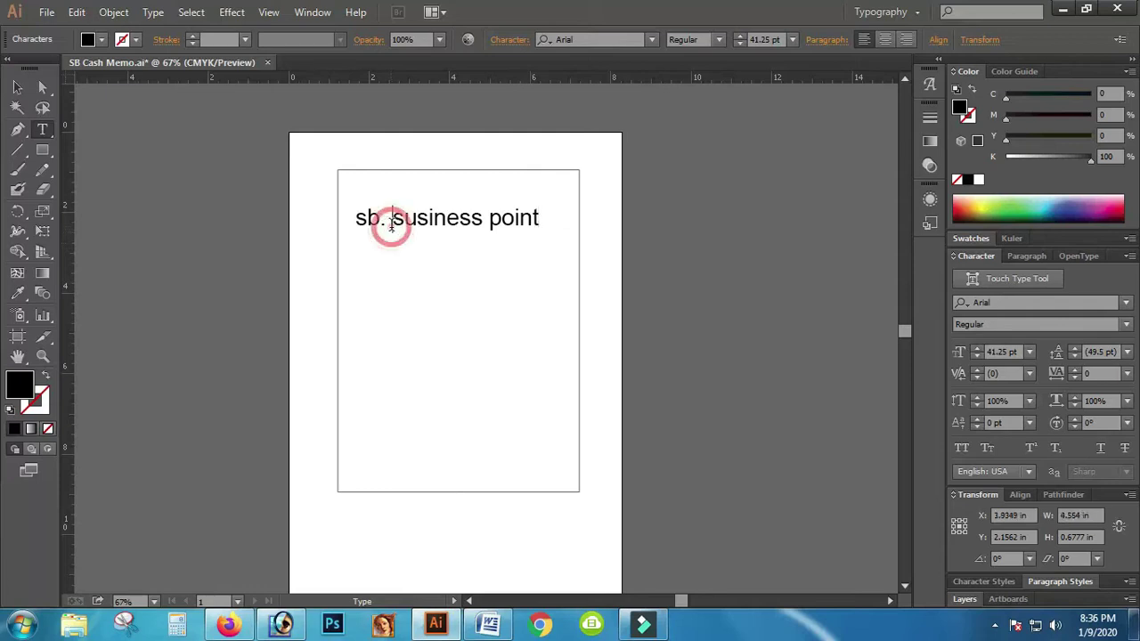
{"action": "key", "text": "BackSpace"}
{"action": "left_click", "coordinate": [483, 230]}
{"action": "key", "text": "BackSpace"}
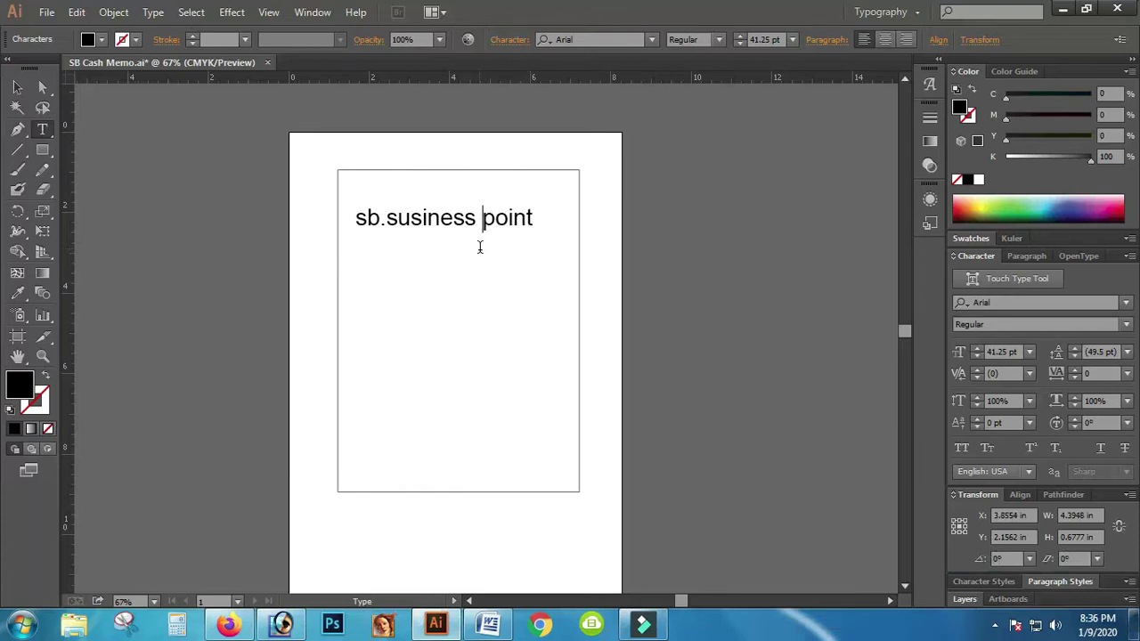
{"action": "key", "text": "Escape"}
Step: Convert the whole headline to UPPERCASE with Type > Change Case
{"action": "key", "text": "t"}
{"action": "left_click_drag", "start_coordinate": [533, 218], "coordinate": [330, 199]}
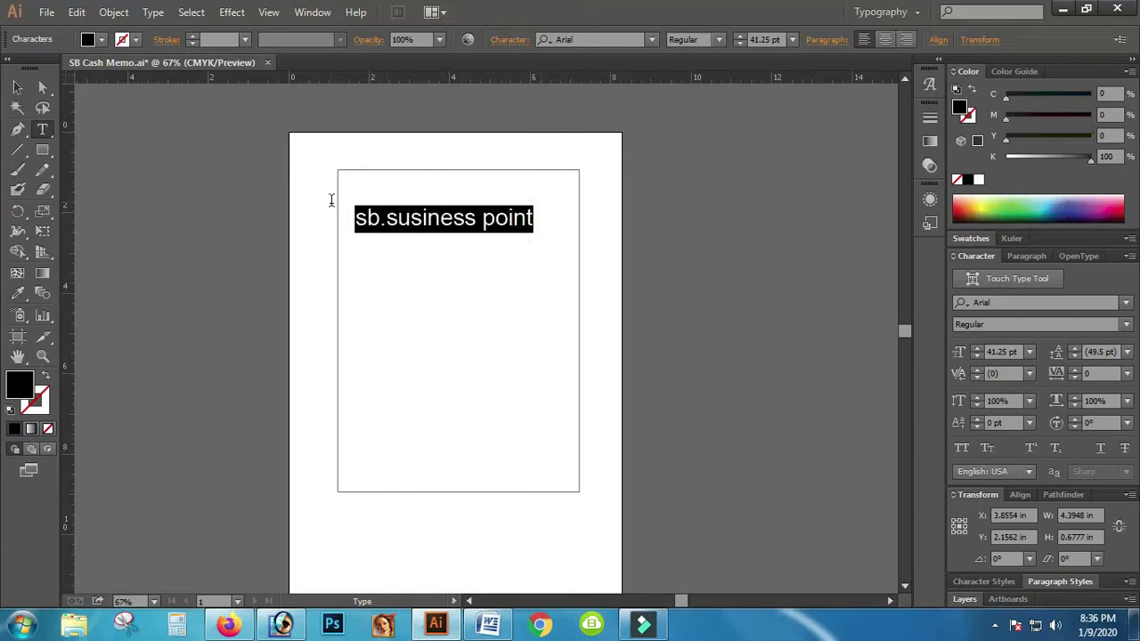
{"action": "left_click", "coordinate": [153, 16]}
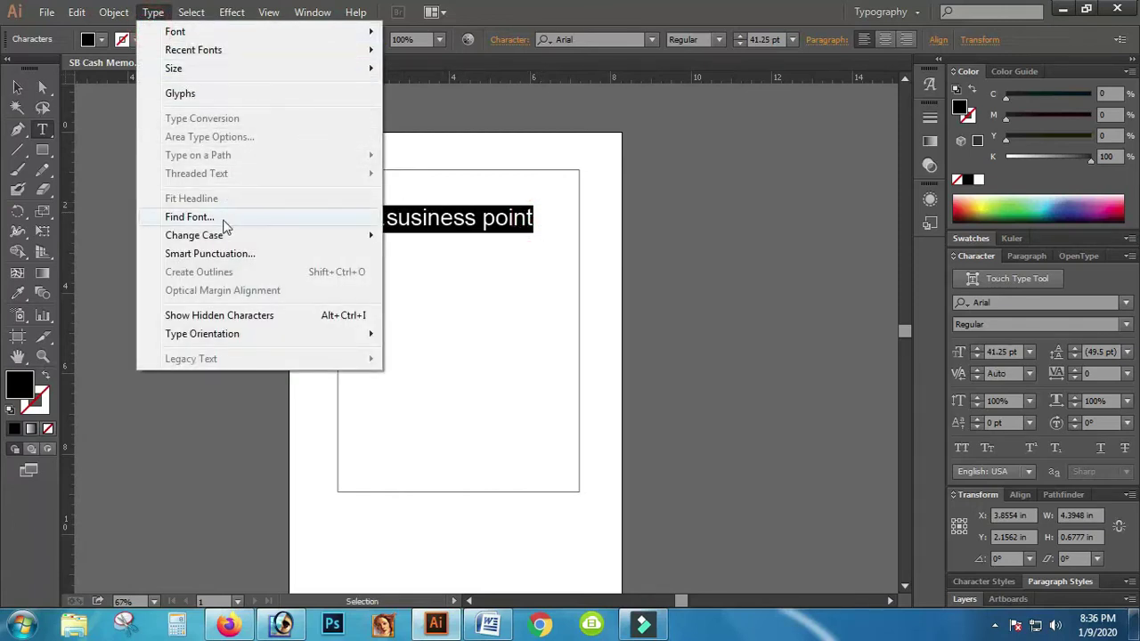
{"action": "mouse_move", "coordinate": [229, 236]}
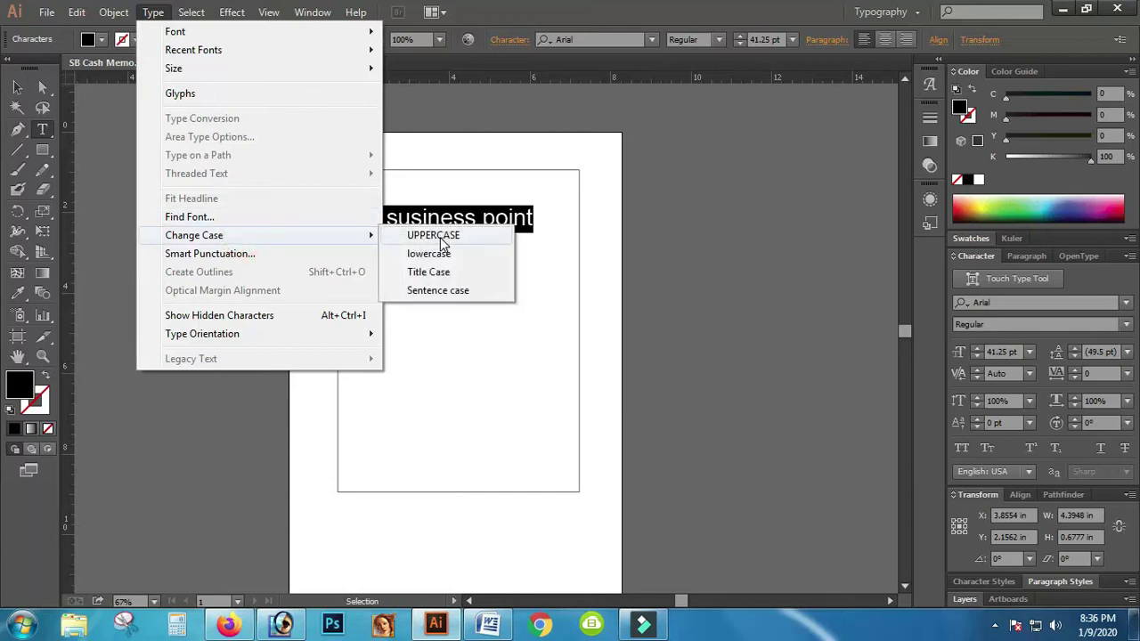
{"action": "left_click", "coordinate": [442, 241]}
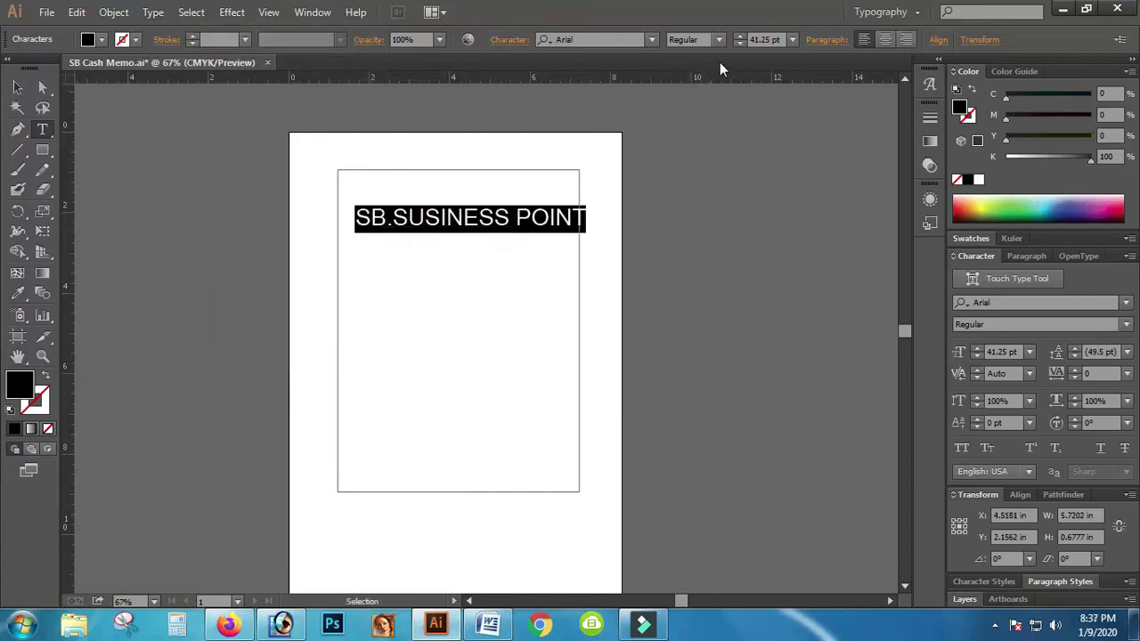
{"action": "left_click", "coordinate": [718, 39]}
Step: Make the headline Arial Bold and fit it centred along the rectangle's top edge
{"action": "left_click", "coordinate": [699, 113]}
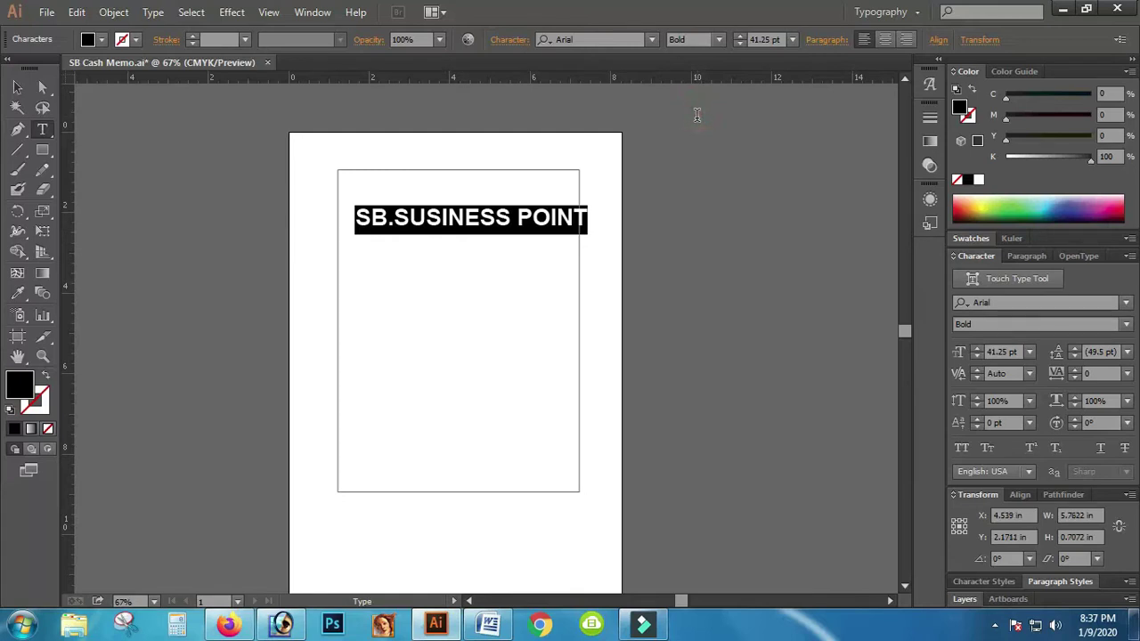
{"action": "left_click", "coordinate": [16, 86]}
{"action": "left_click_drag", "start_coordinate": [475, 216], "coordinate": [464, 199]}
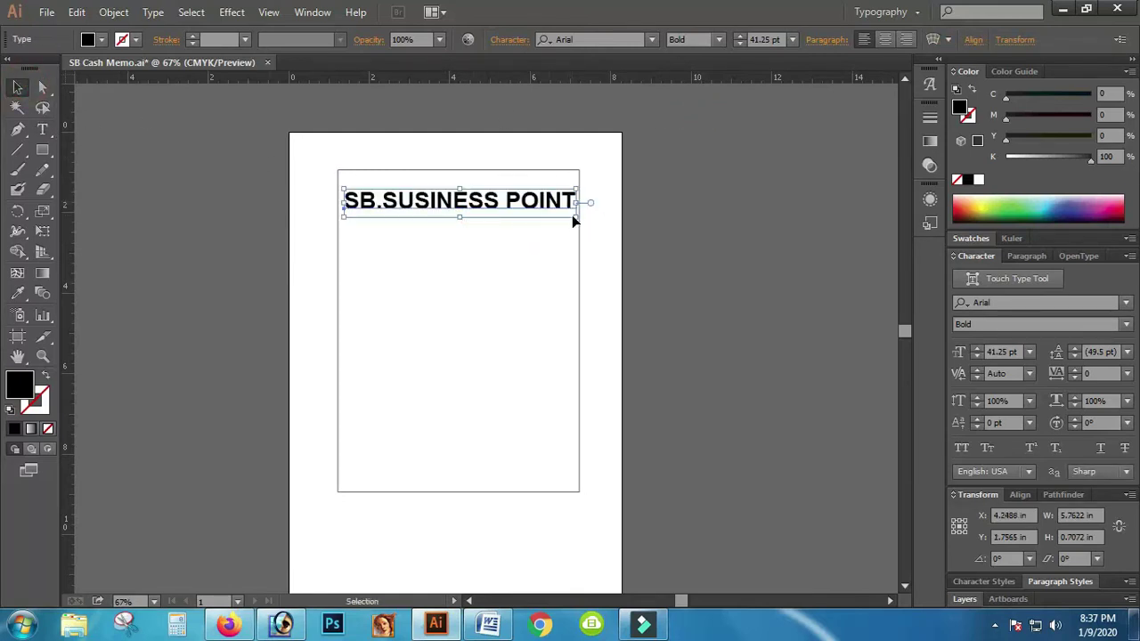
{"action": "left_click_drag", "start_coordinate": [576, 215], "coordinate": [564, 214]}
{"action": "left_click_drag", "start_coordinate": [456, 217], "coordinate": [463, 194]}
{"action": "left_click", "coordinate": [481, 237]}
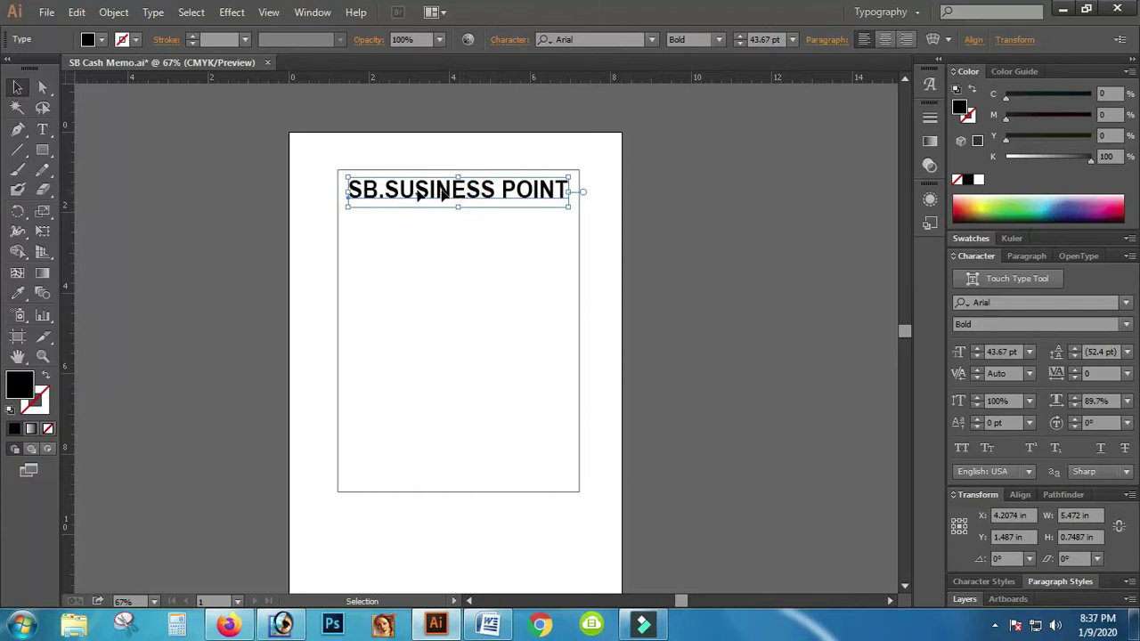
{"action": "left_click", "coordinate": [42, 129]}
{"action": "left_click", "coordinate": [370, 276]}
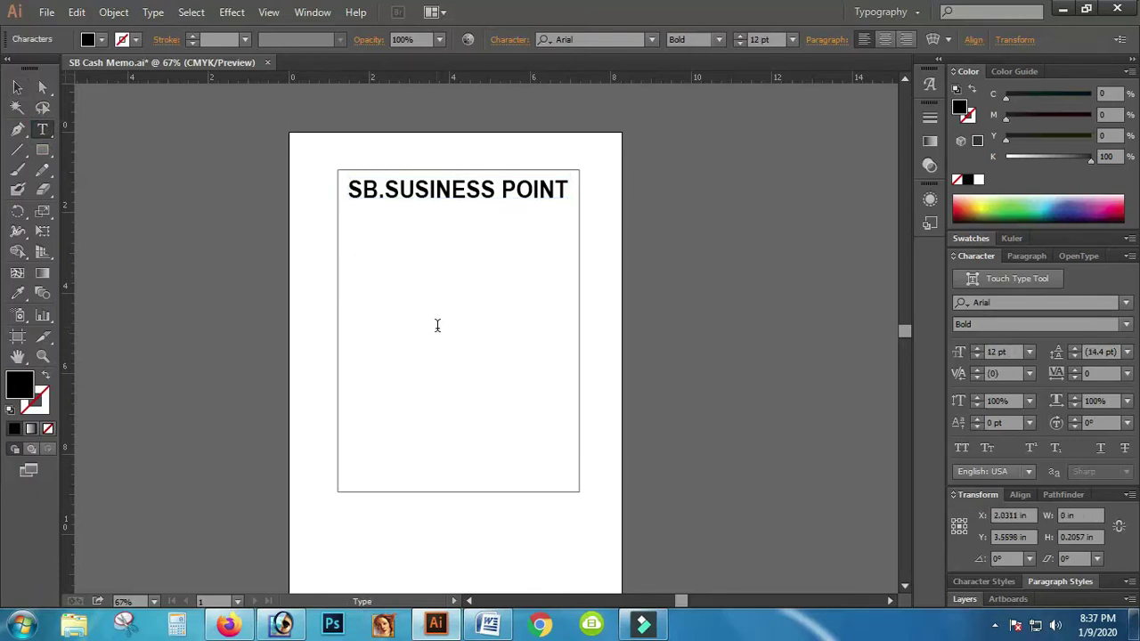
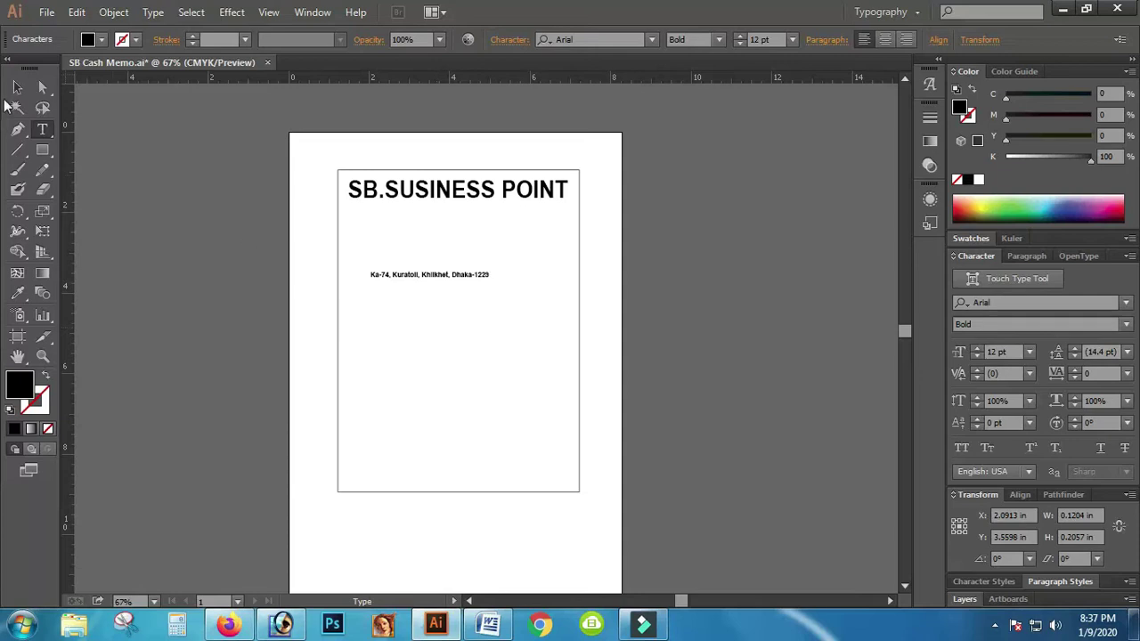
Step: Enter the shop's address, cell number and e-mail as three contact lines, then select all
{"action": "left_click", "coordinate": [17, 87]}
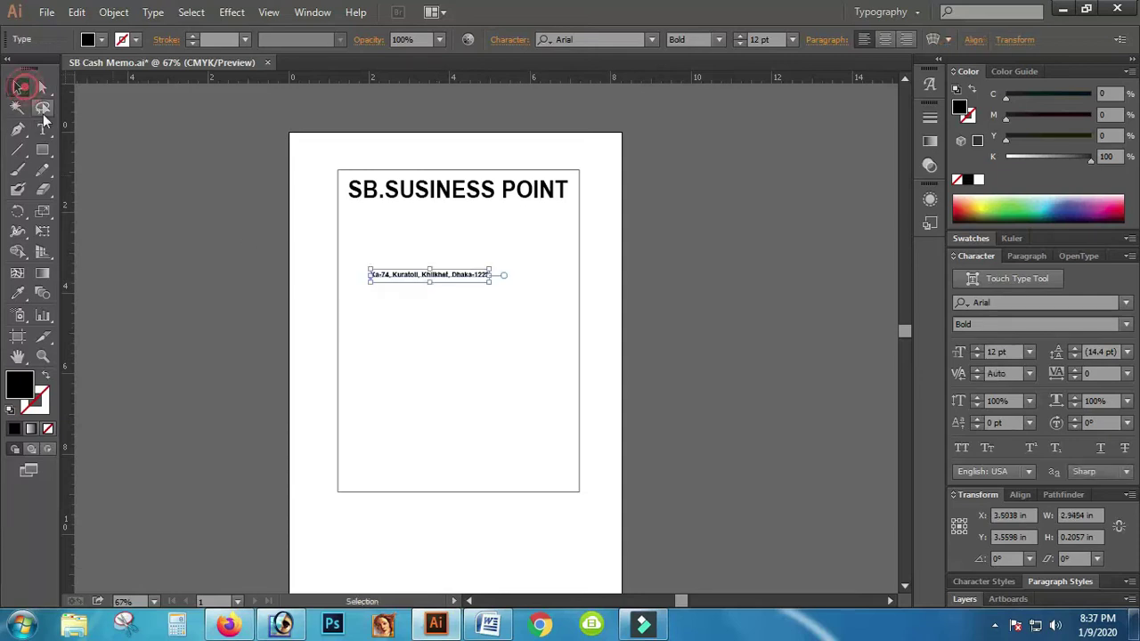
{"action": "double_click", "coordinate": [472, 274]}
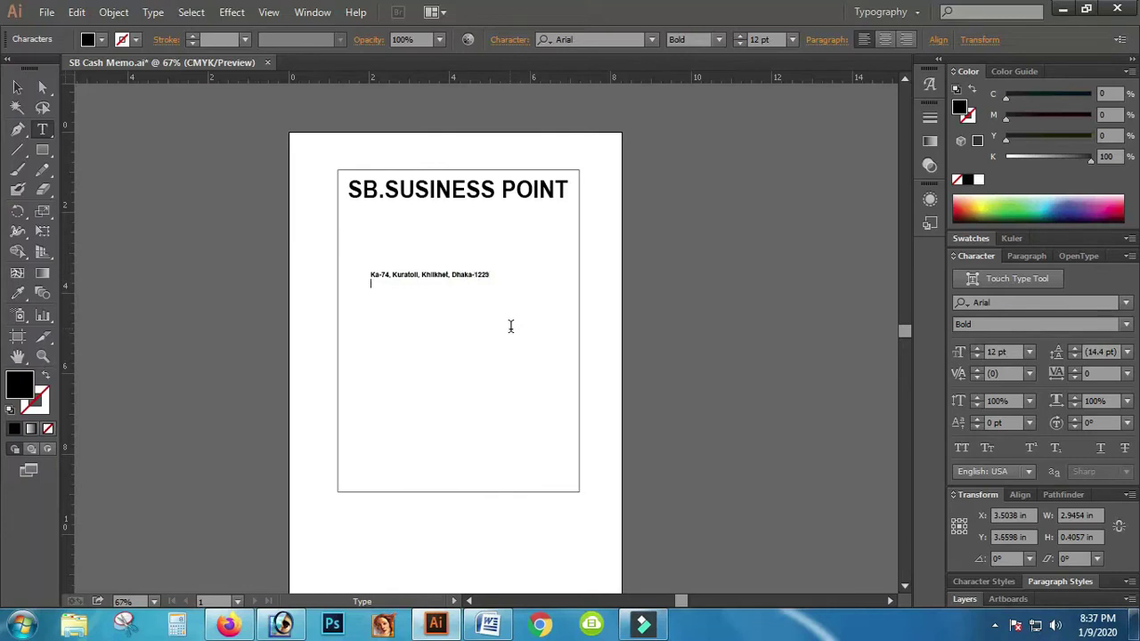
{"action": "key", "text": "Return"}
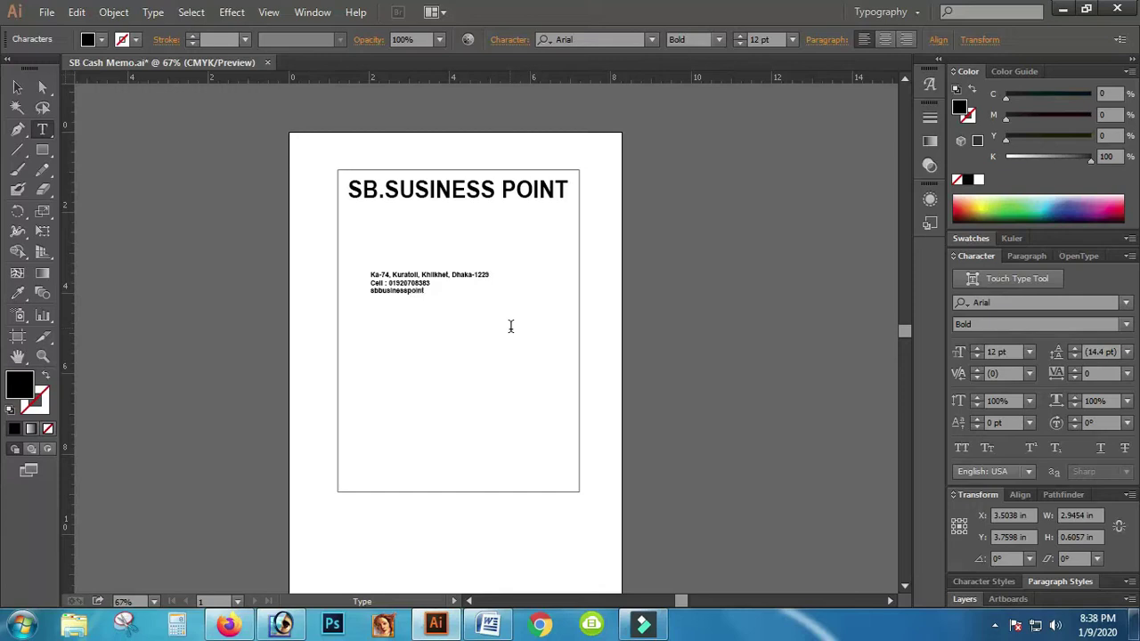
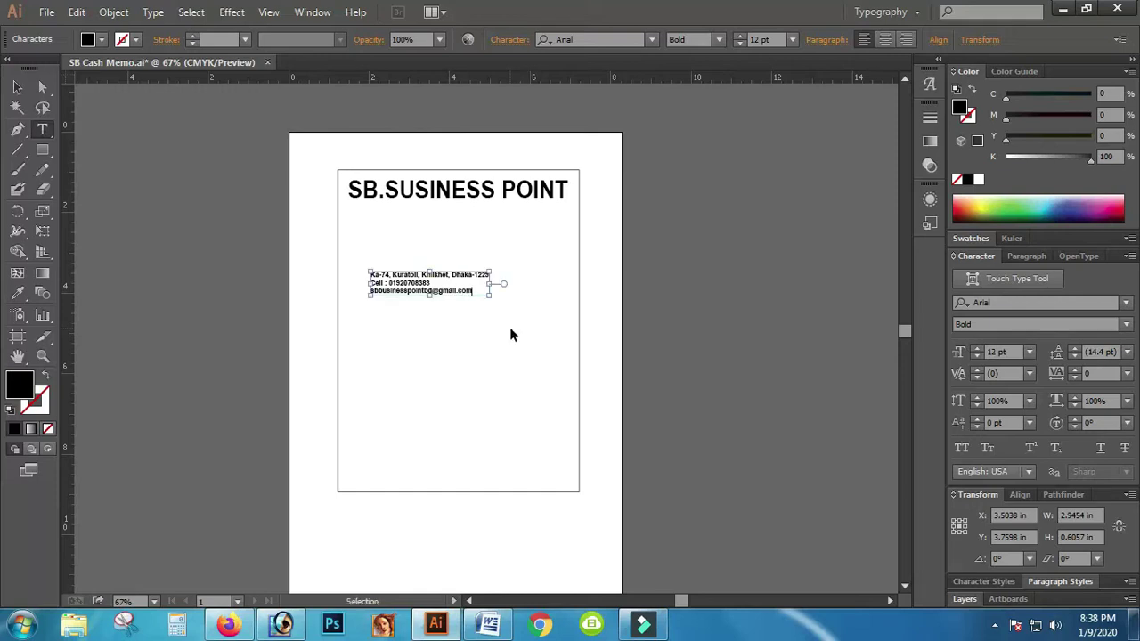
{"action": "key", "text": "ctrl+a"}
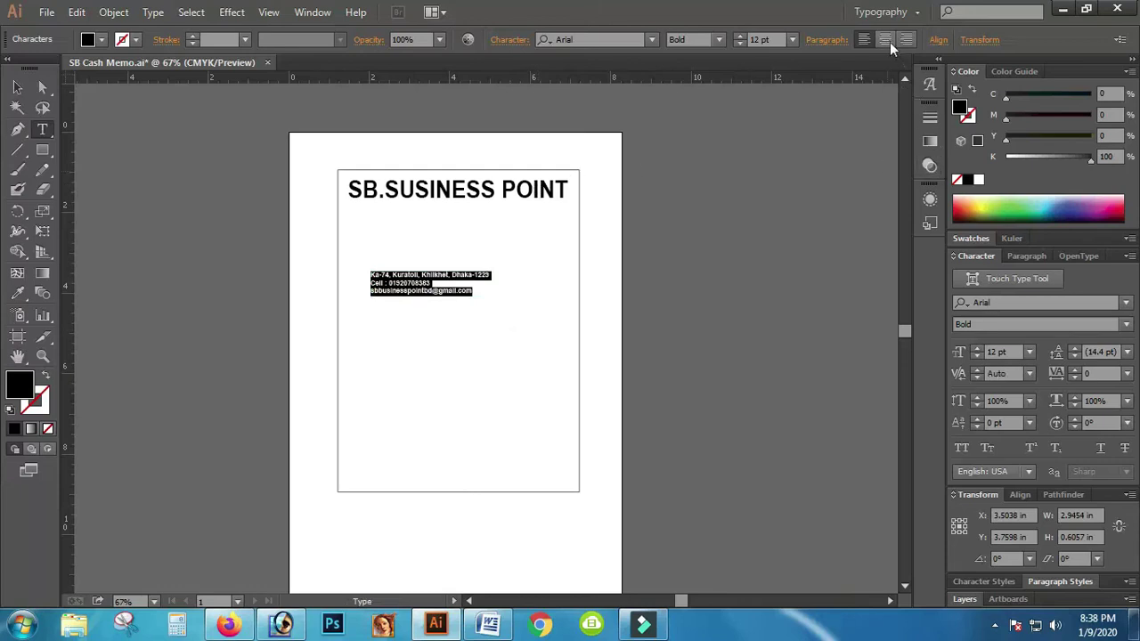
Step: Centre the contact block in Arial Regular under the heading and Alt-drag a copy below it
{"action": "left_click", "coordinate": [885, 39]}
{"action": "left_click", "coordinate": [18, 86]}
{"action": "left_click_drag", "start_coordinate": [368, 292], "coordinate": [513, 220]}
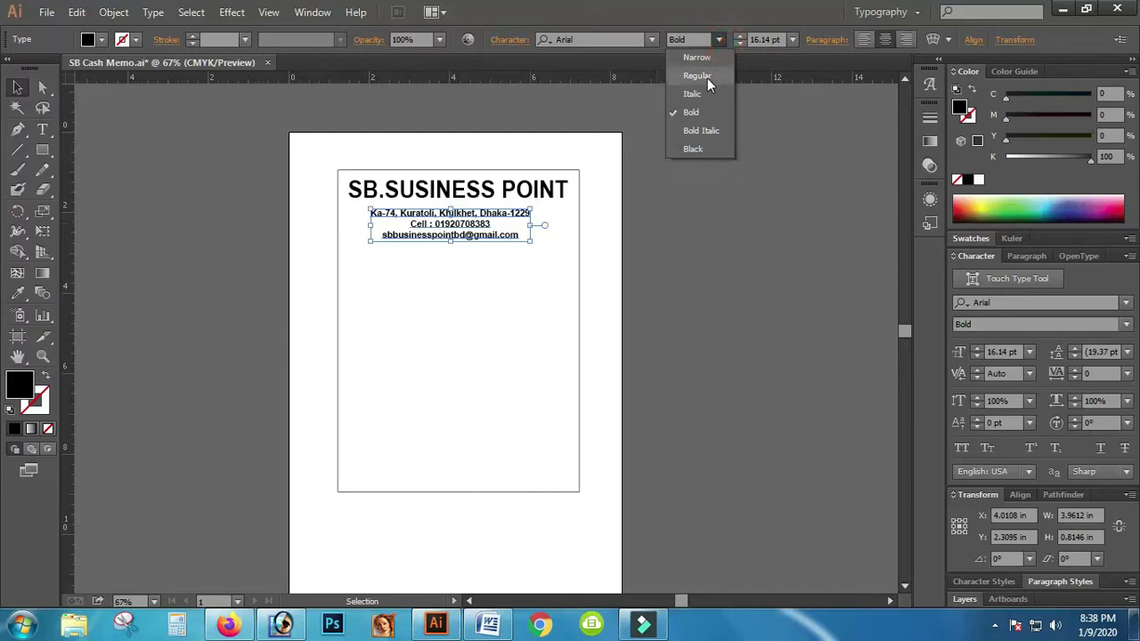
{"action": "left_click", "coordinate": [699, 76]}
{"action": "left_click", "coordinate": [462, 266]}
{"action": "left_click", "coordinate": [460, 241]}
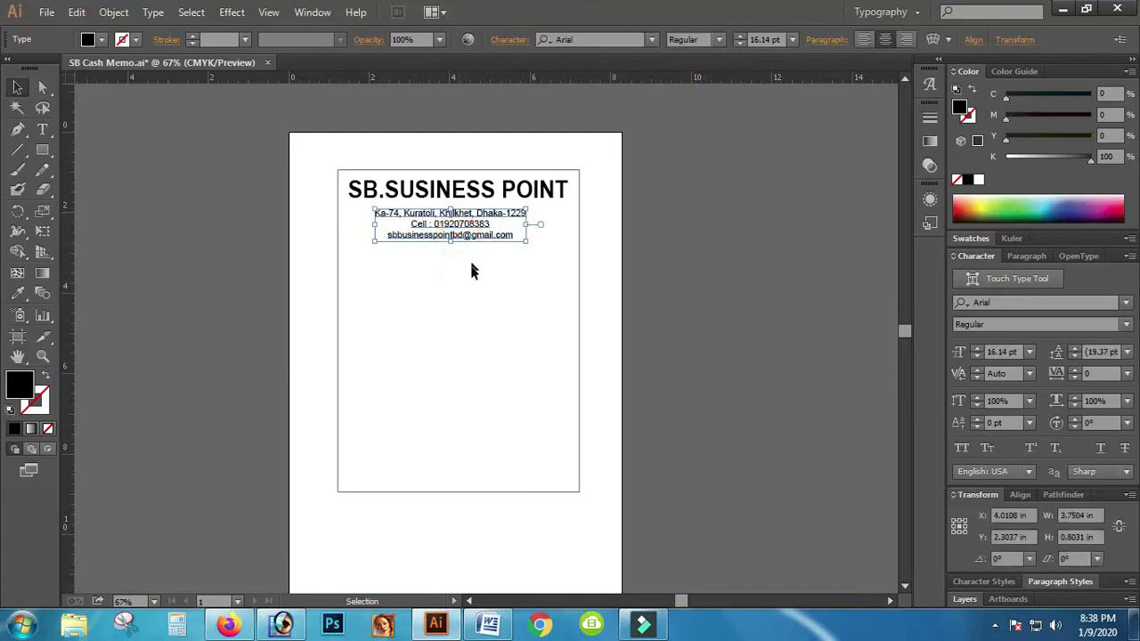
{"action": "key", "text": "Up"}
{"action": "key", "text": "Up"}
{"action": "key", "text": "Up"}
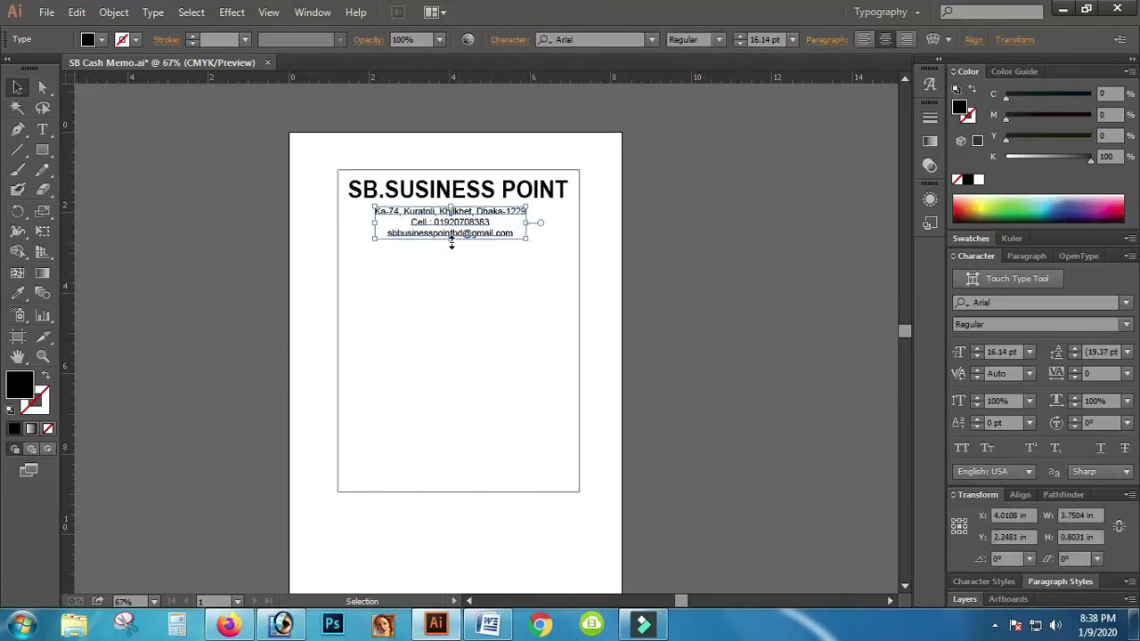
{"action": "left_click_drag", "start_coordinate": [483, 237], "coordinate": [481, 292]}
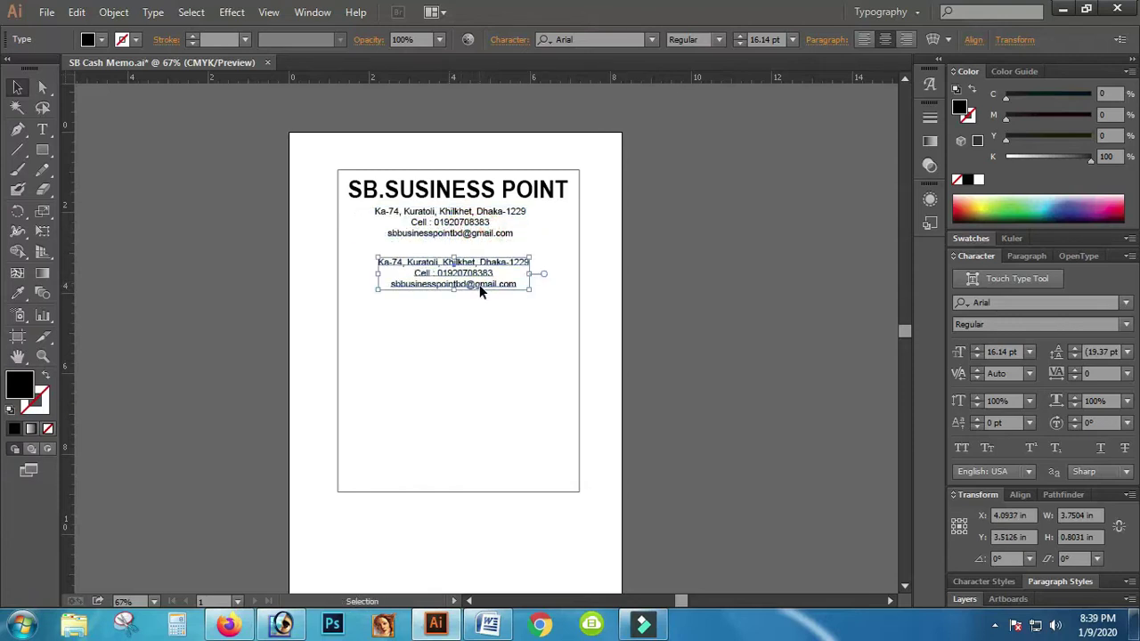
Step: Retype the copied block as 'Cash Memo' and move it just under the contact lines
{"action": "double_click", "coordinate": [484, 285]}
{"action": "key", "text": "ctrl+a"}
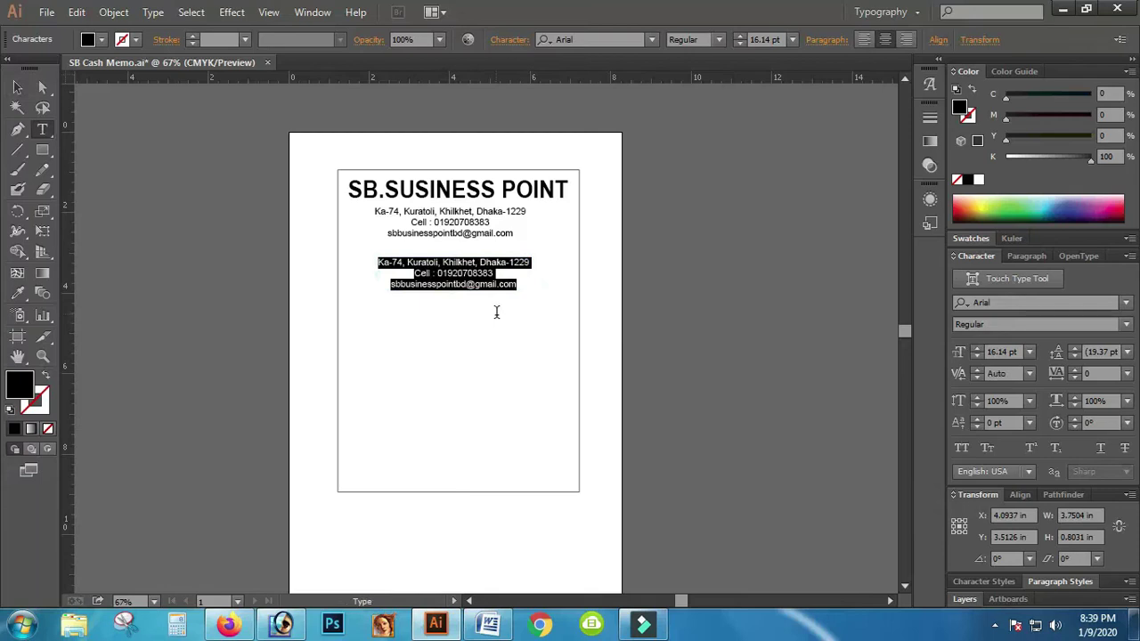
{"action": "type", "text": "Ca"}
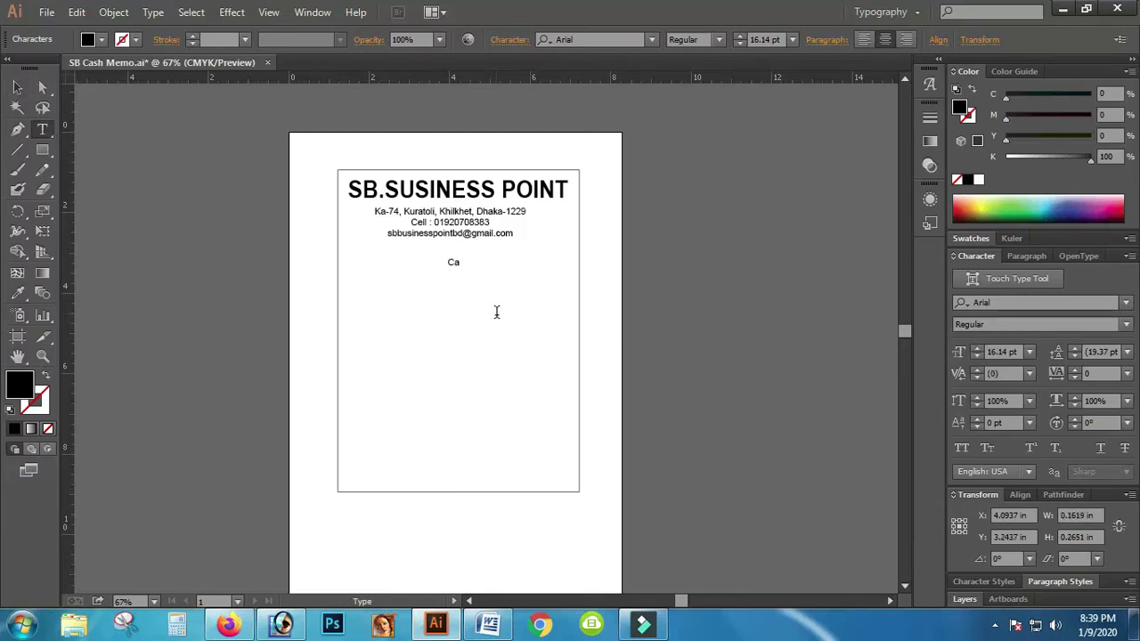
{"action": "type", "text": "sh"}
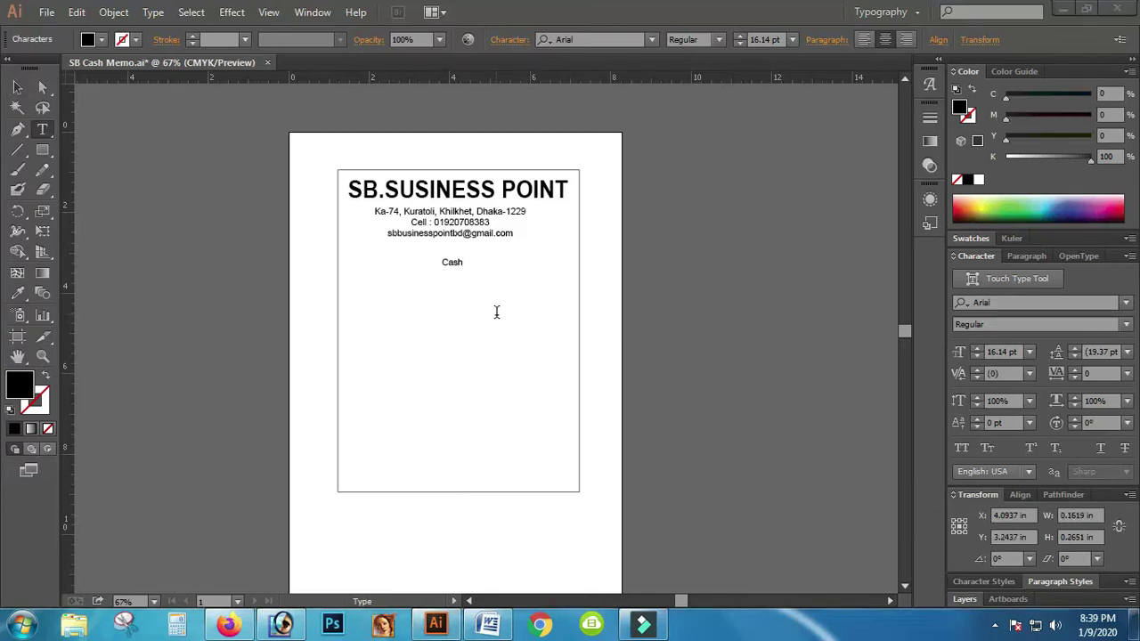
{"action": "type", "text": " Memo"}
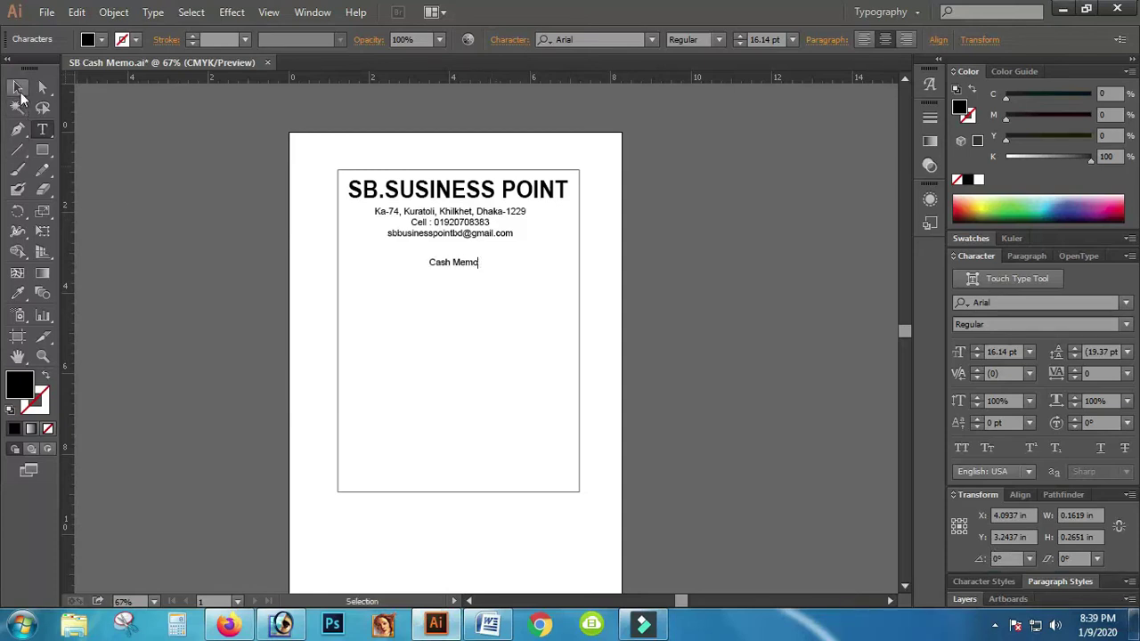
{"action": "key", "text": "Escape"}
{"action": "left_click_drag", "start_coordinate": [470, 266], "coordinate": [466, 255]}
{"action": "left_click", "coordinate": [500, 265]}
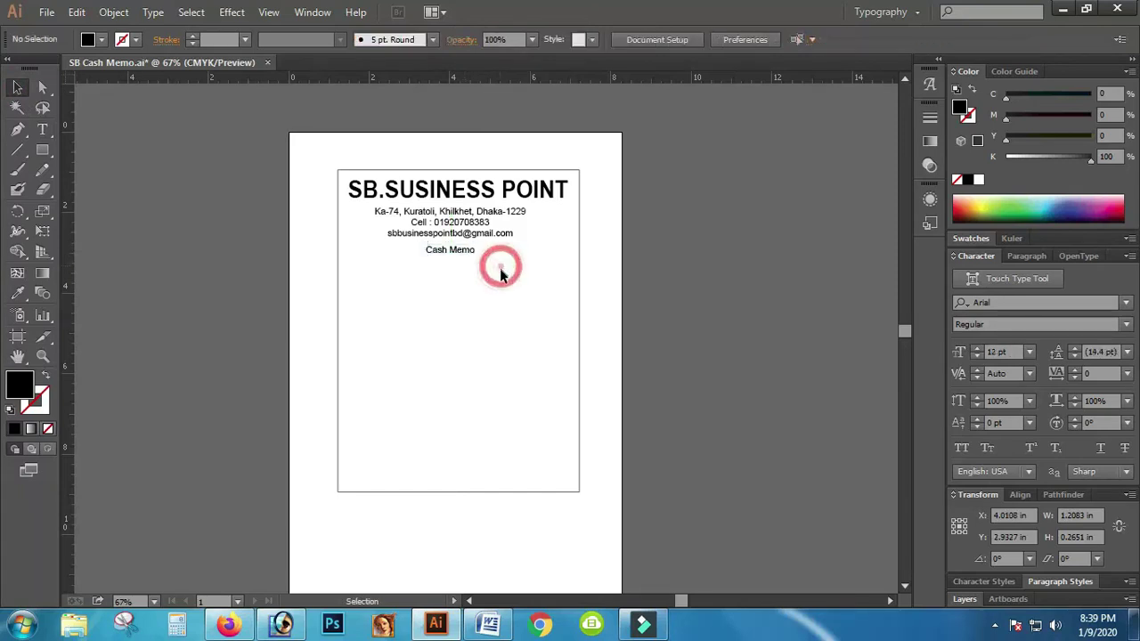
{"action": "left_click", "coordinate": [735, 322]}
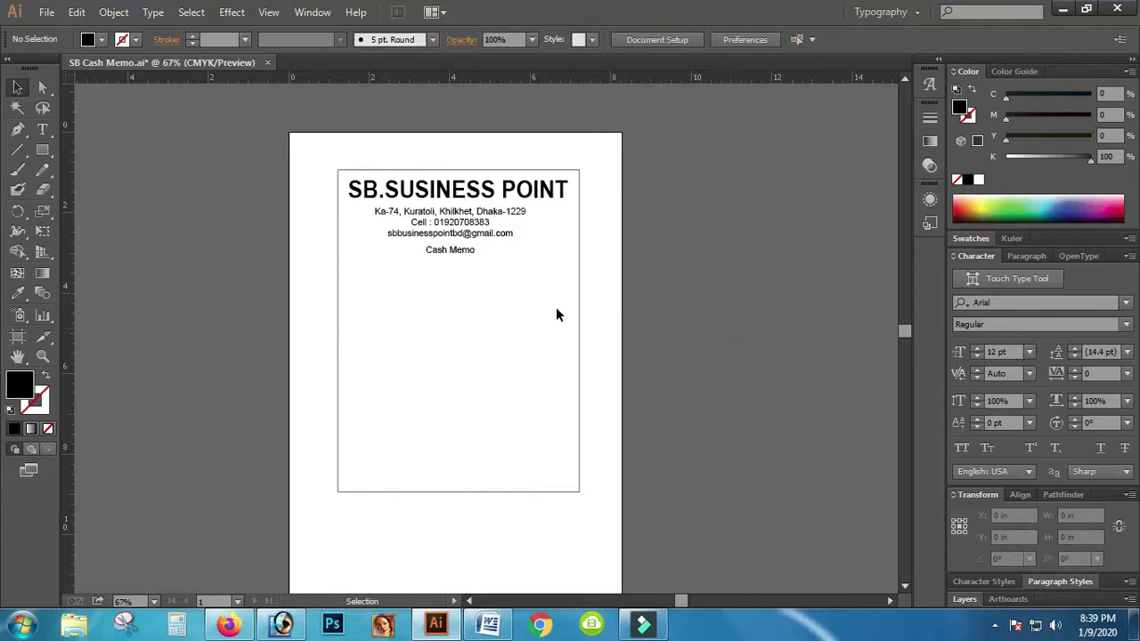
Step: Duplicate Cash Memo, retype the copy as 'Name:' and move it to the memo's left edge
{"action": "left_click_drag", "start_coordinate": [454, 249], "coordinate": [457, 303]}
{"action": "double_click", "coordinate": [455, 301]}
{"action": "type", "text": "Aemo"}
{"action": "key", "text": "ctrl+a"}
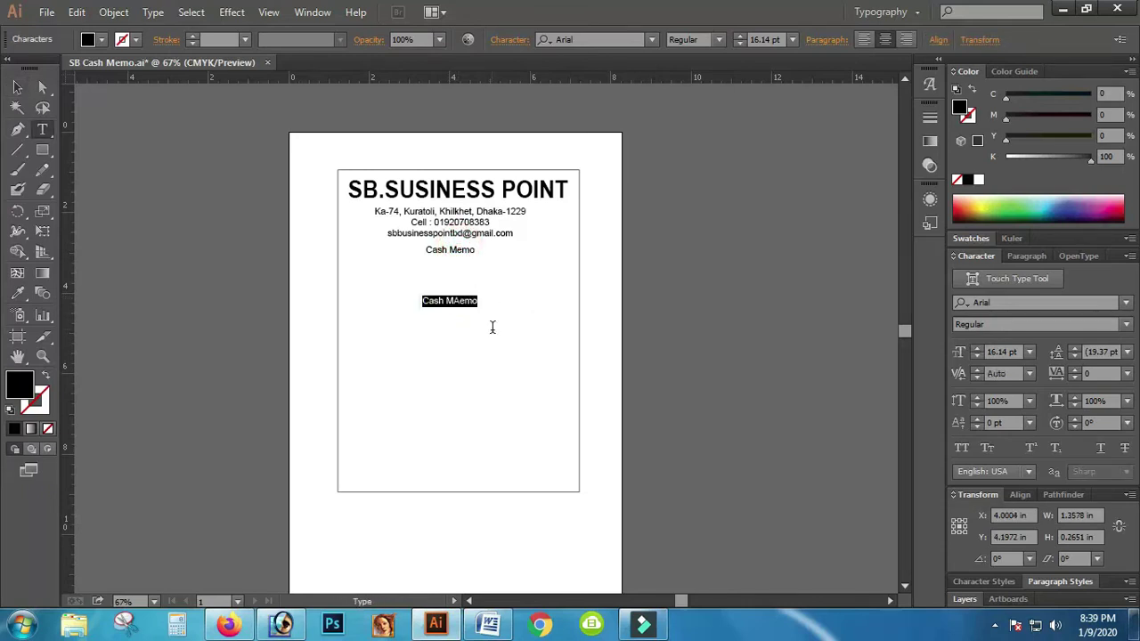
{"action": "type", "text": "Name"}
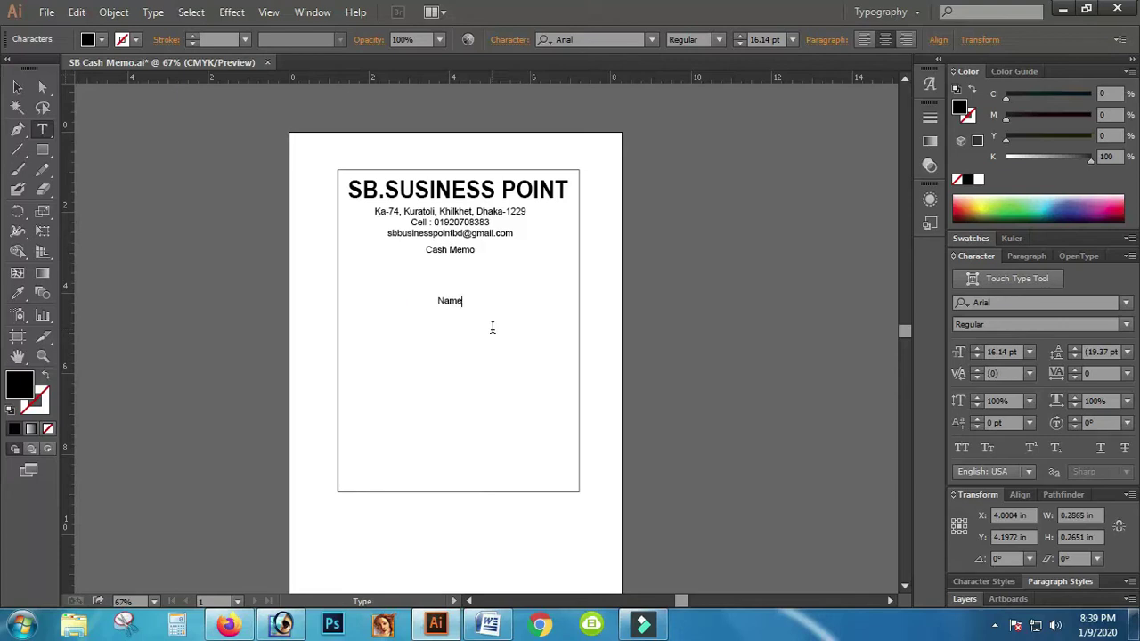
{"action": "type", "text": ":"}
{"action": "left_click", "coordinate": [17, 86]}
{"action": "left_click_drag", "start_coordinate": [445, 301], "coordinate": [349, 273]}
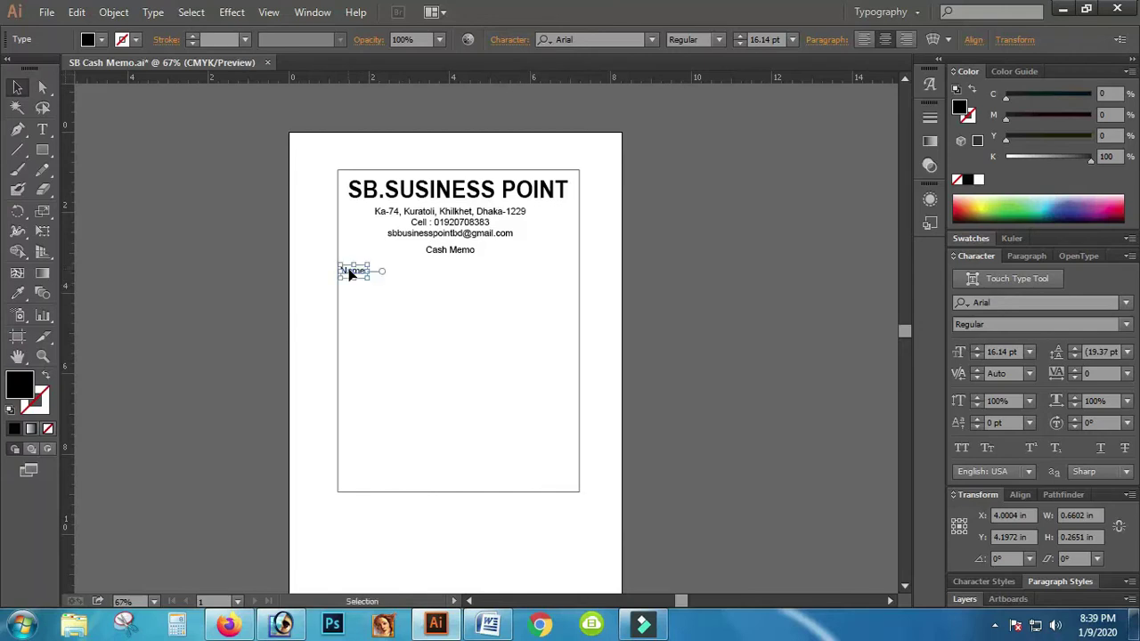
Step: Change the Name: label's alignment, realign it to the left edge and enlarge it to about 22 pt
{"action": "left_click", "coordinate": [42, 129]}
{"action": "left_click", "coordinate": [353, 271]}
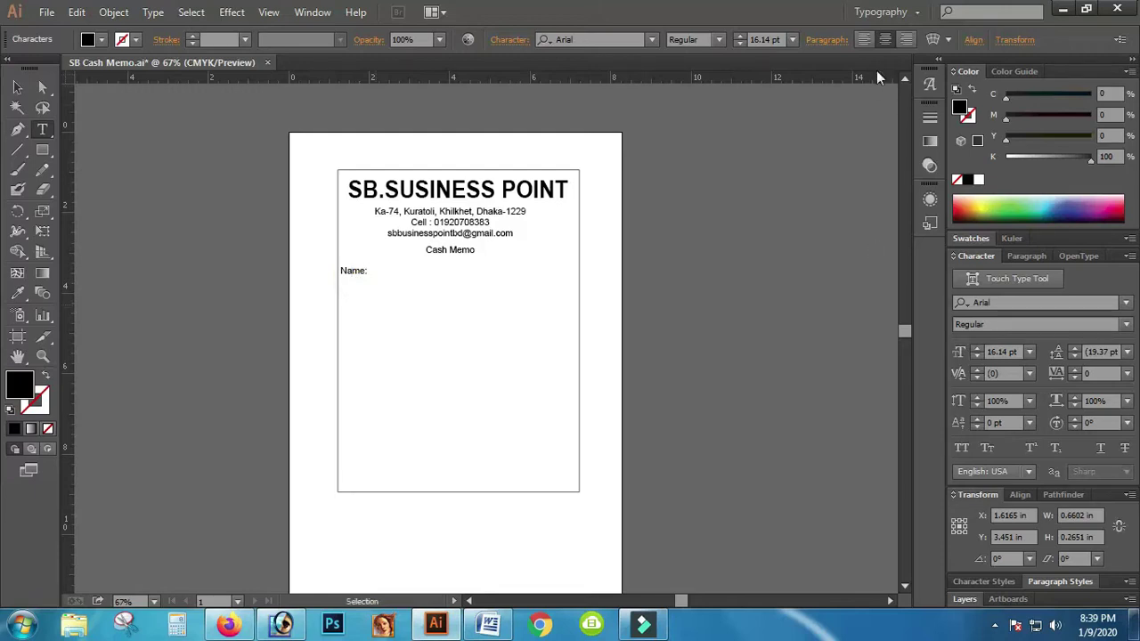
{"action": "left_click", "coordinate": [866, 40]}
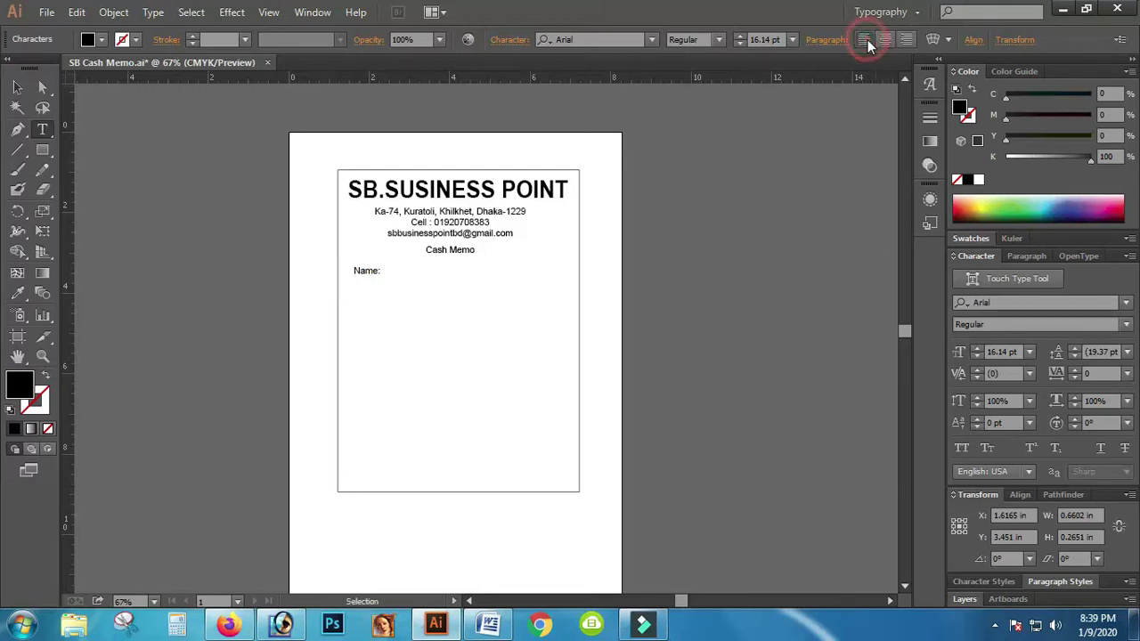
{"action": "left_click", "coordinate": [18, 87]}
{"action": "left_click_drag", "start_coordinate": [369, 275], "coordinate": [355, 271]}
{"action": "key", "text": "t"}
{"action": "left_click", "coordinate": [354, 267]}
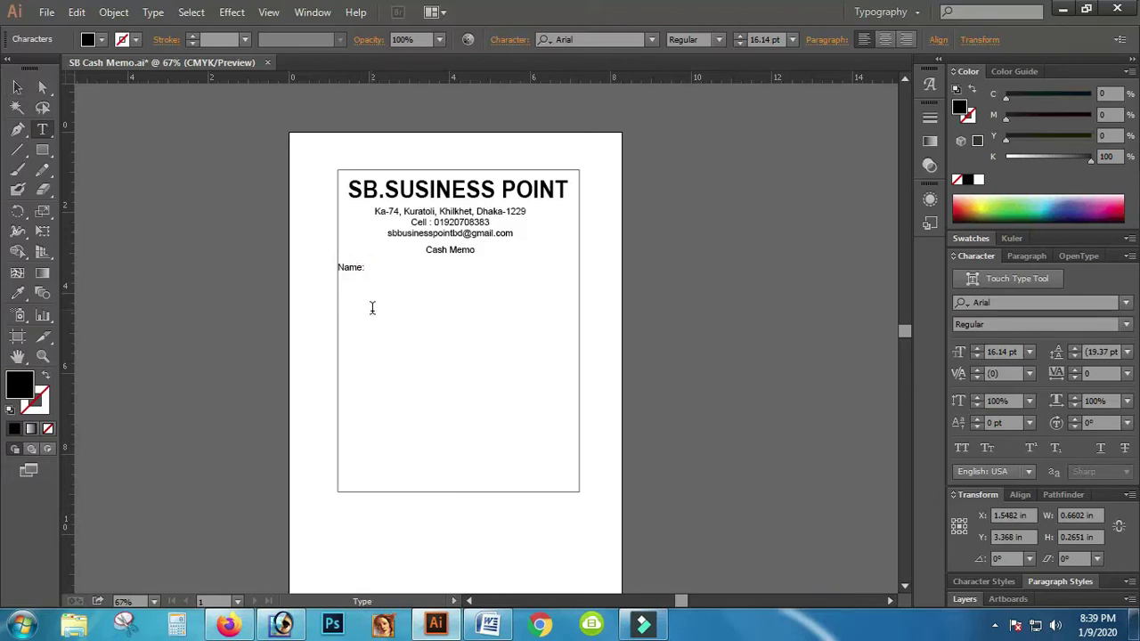
{"action": "key", "text": "Escape"}
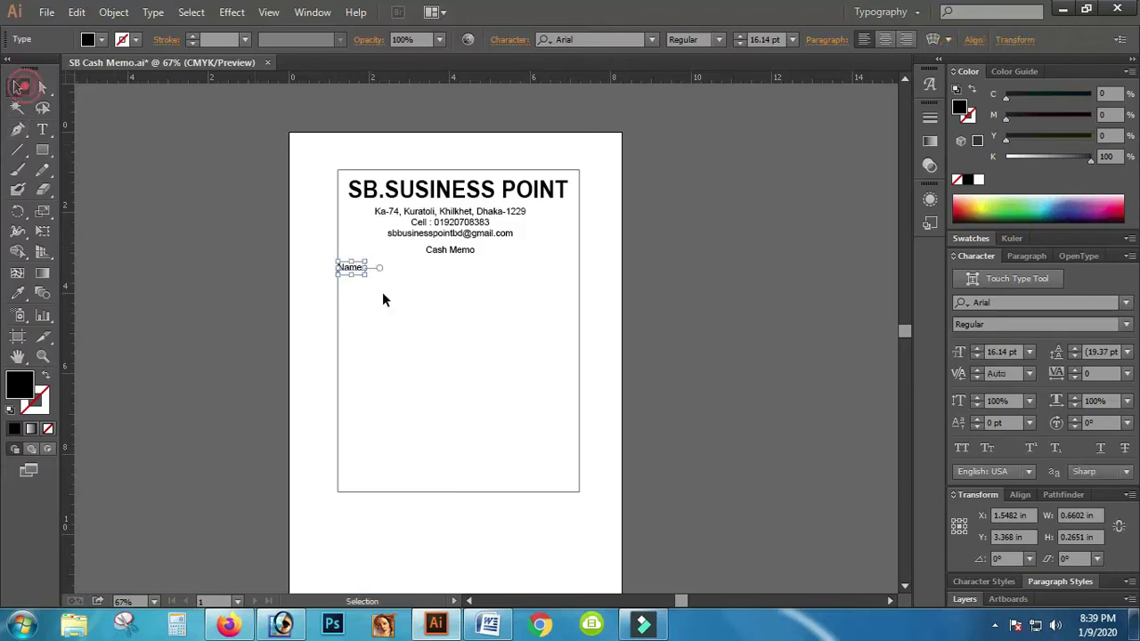
{"action": "left_click_drag", "start_coordinate": [364, 275], "coordinate": [376, 281]}
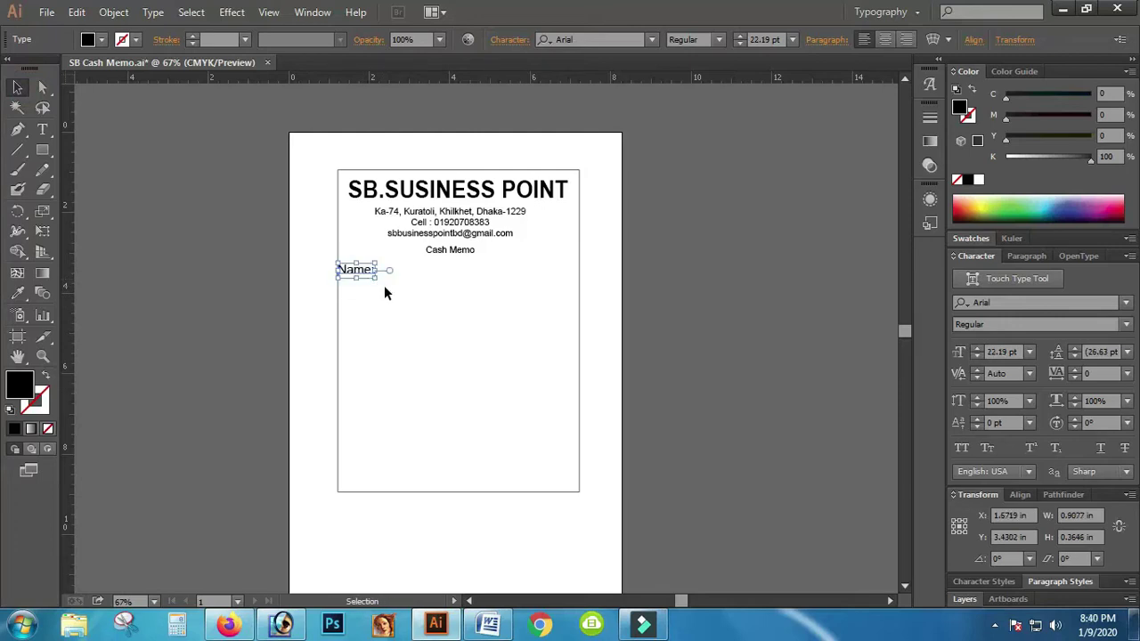
{"action": "left_click", "coordinate": [42, 357]}
{"action": "left_click", "coordinate": [468, 332]}
{"action": "left_click", "coordinate": [468, 330]}
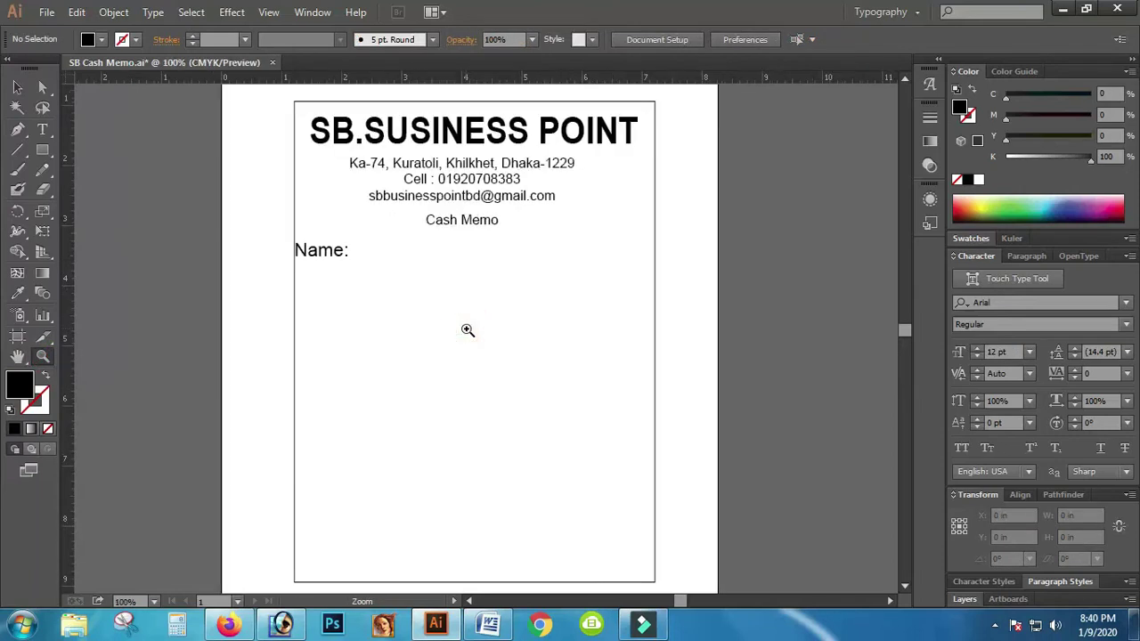
{"action": "left_click", "coordinate": [467, 331]}
Step: Scale the Name: label down to 14.89 pt and retype a copy above it as 'SL No:'
{"action": "scroll", "coordinate": [472, 329], "scroll_direction": "up", "scroll_amount": 5}
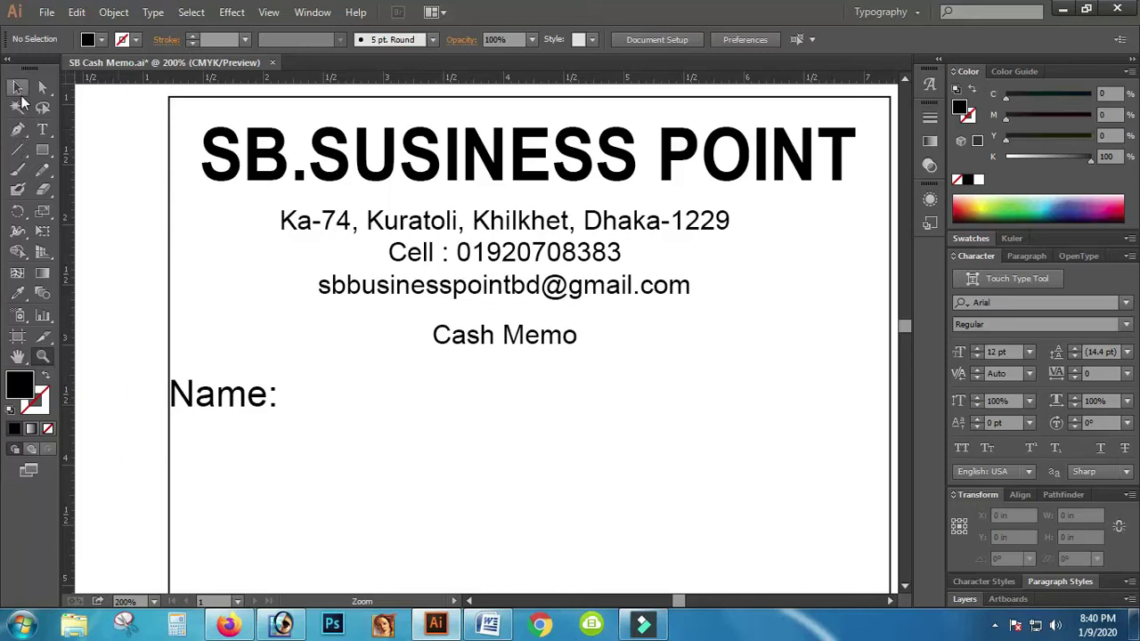
{"action": "left_click", "coordinate": [17, 86]}
{"action": "left_click", "coordinate": [238, 401]}
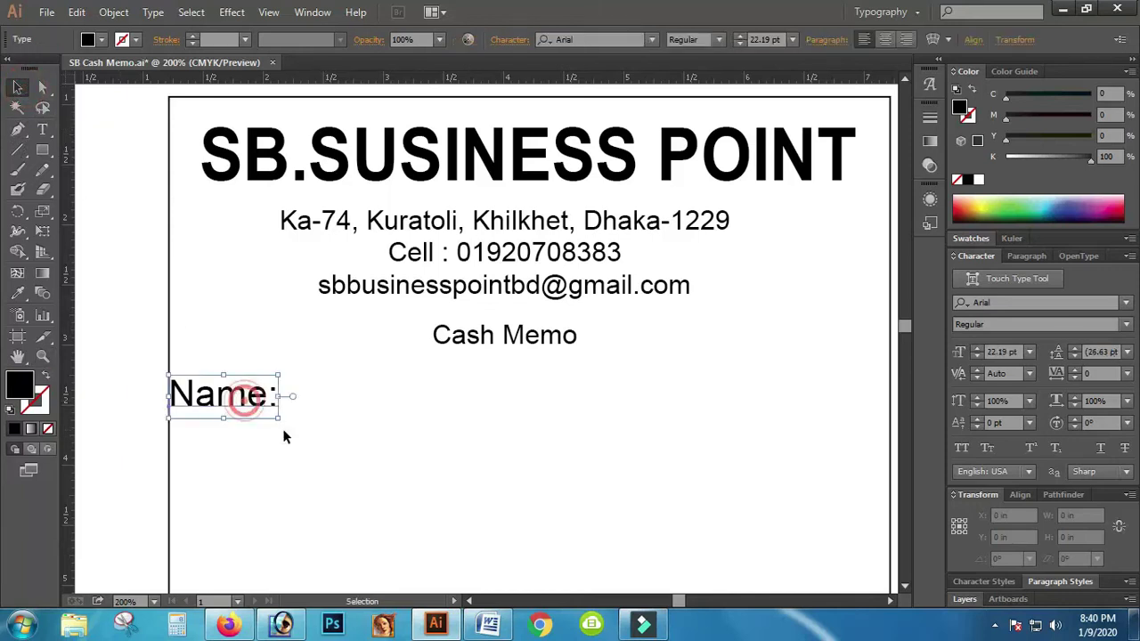
{"action": "left_click_drag", "start_coordinate": [278, 419], "coordinate": [145, 333]}
{"action": "key", "text": "t"}
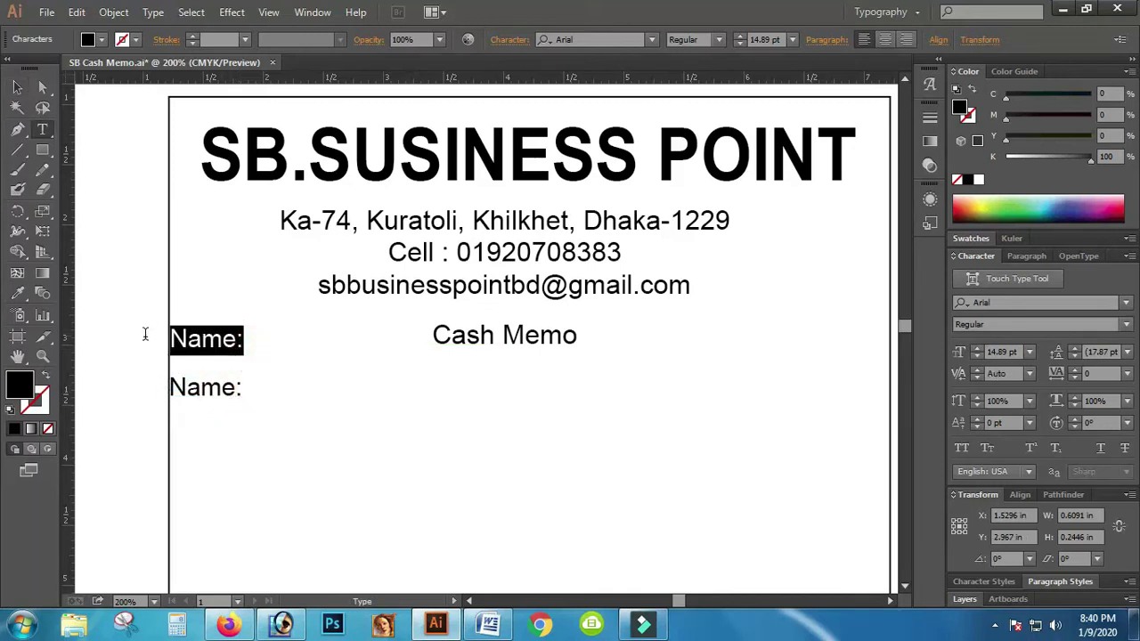
{"action": "type", "text": "SL No:"}
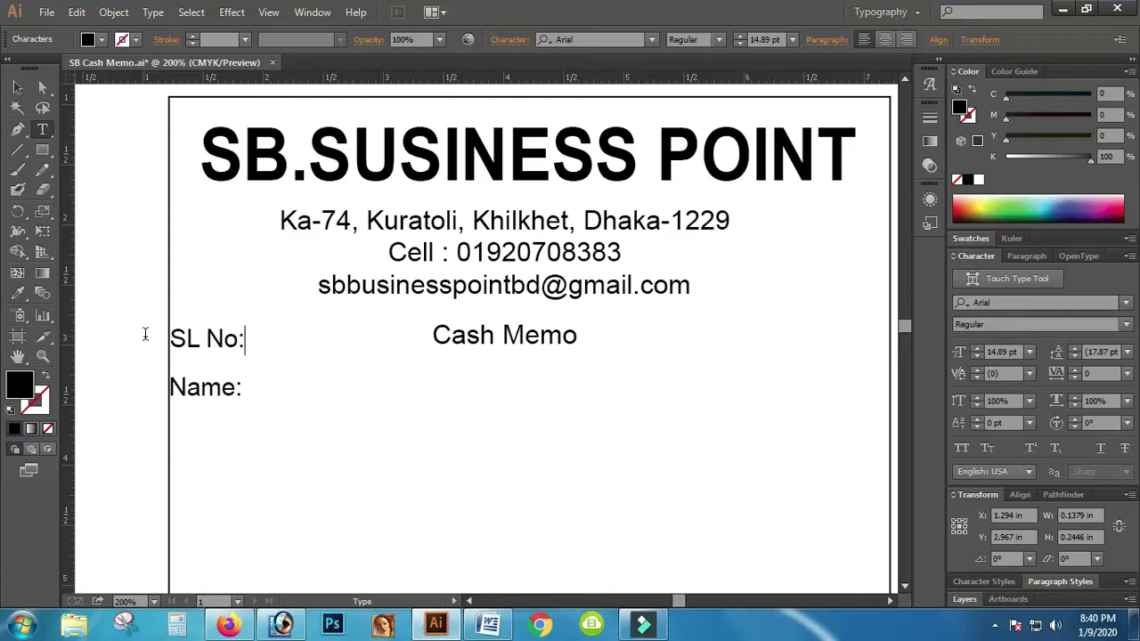
Step: Follow Name: with a dotted row of periods and start an 'Add' line beneath it
{"action": "left_click", "coordinate": [17, 87]}
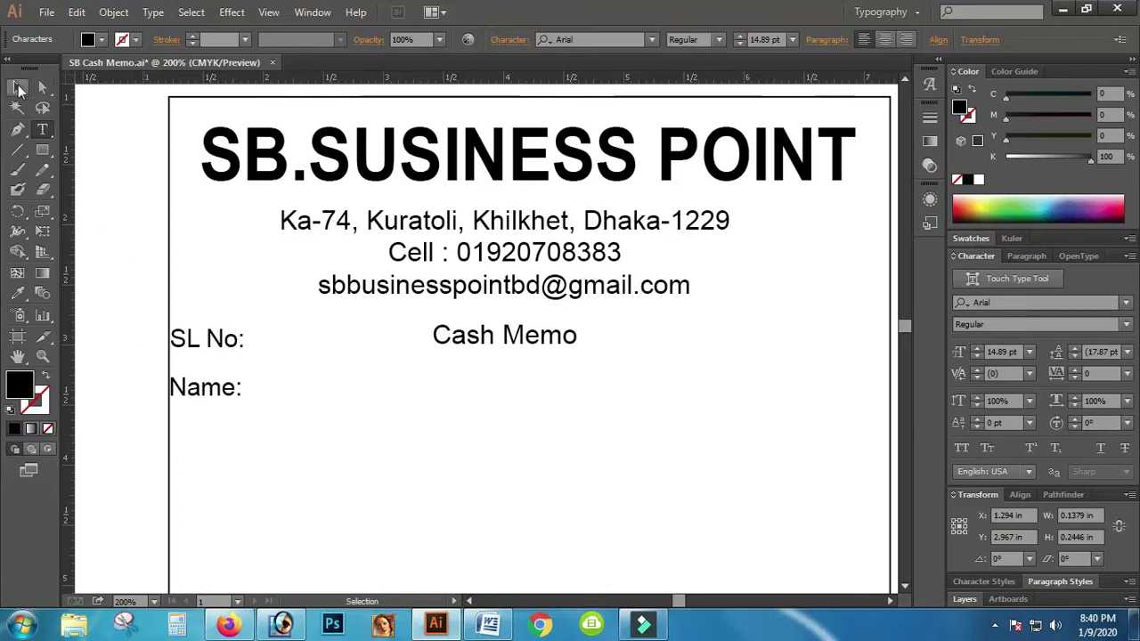
{"action": "left_click", "coordinate": [219, 392]}
{"action": "key", "text": "t"}
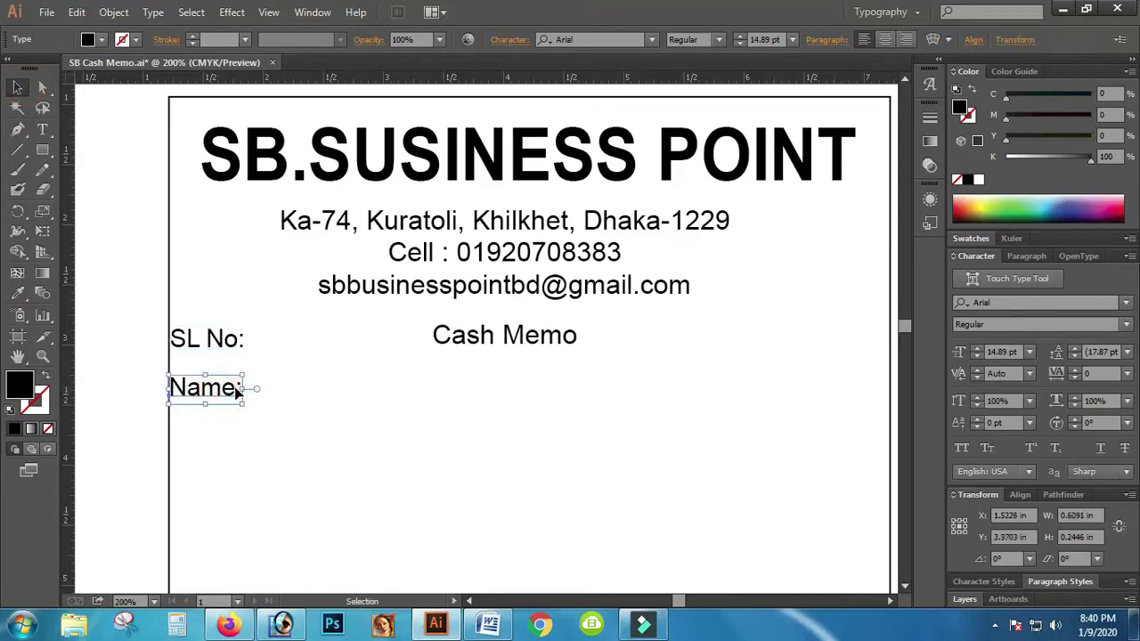
{"action": "left_click", "coordinate": [240, 388]}
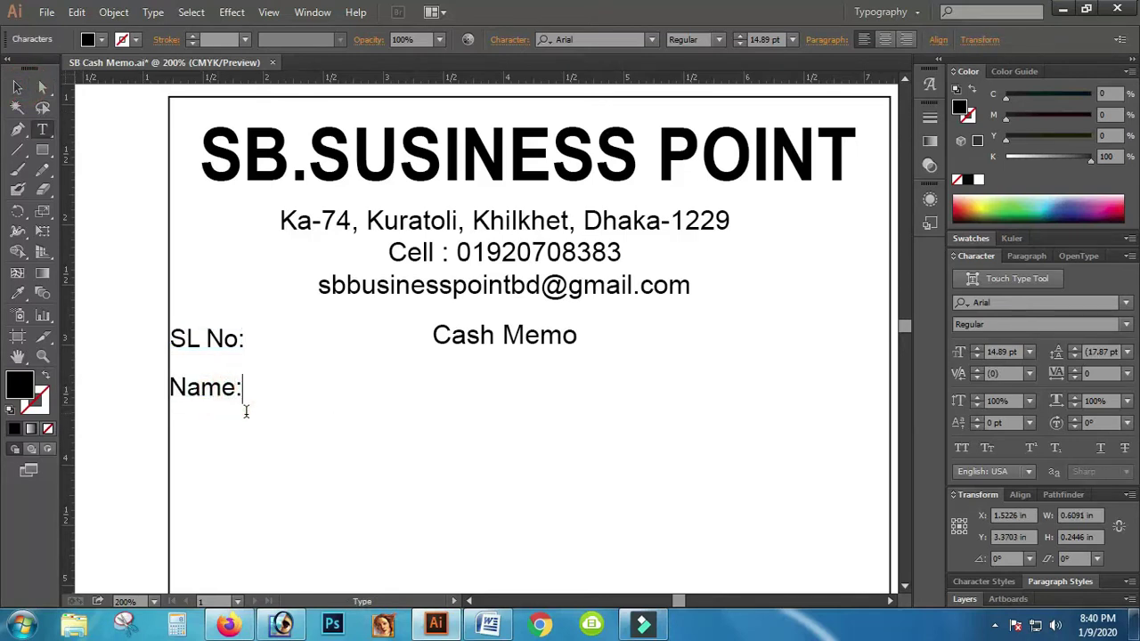
{"action": "type", "text": "..............................................................................................."}
{"action": "key", "text": "Return"}
{"action": "type", "text": "Add"}
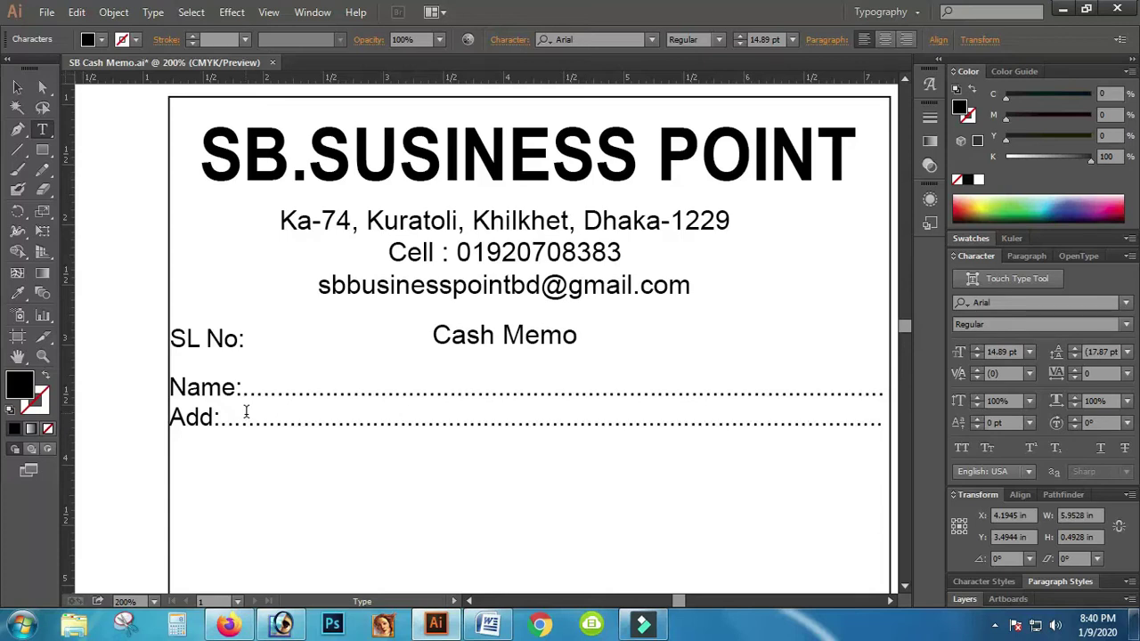
Step: Narrow the Name/Add text frame from the left so its lines sit inset from the border
{"action": "left_click", "coordinate": [16, 86]}
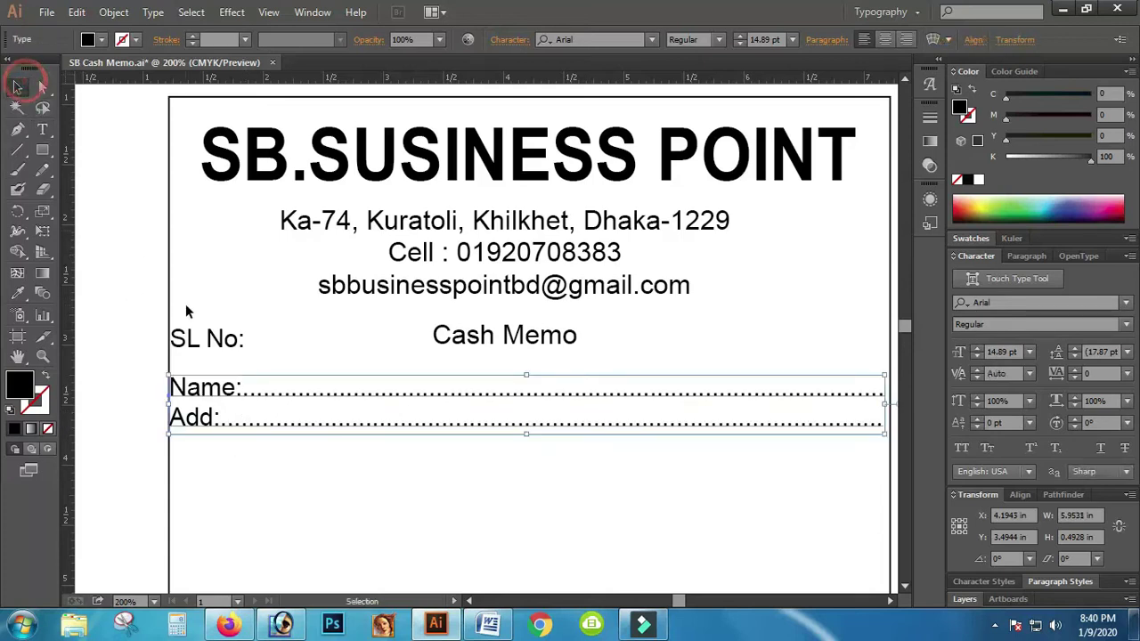
{"action": "key", "text": "ctrl+minus"}
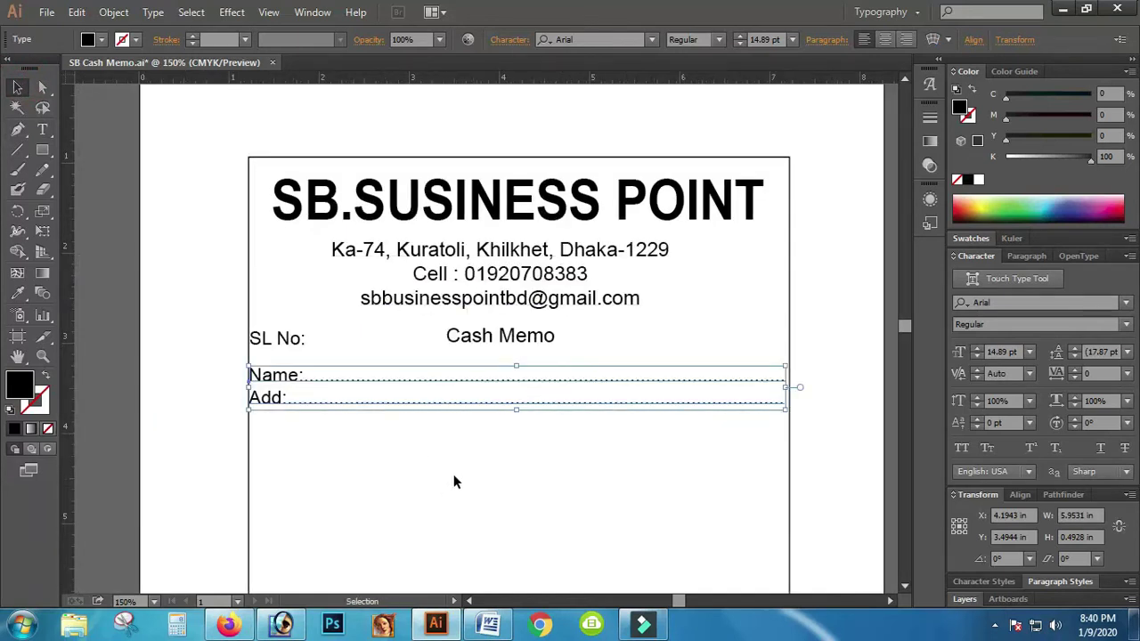
{"action": "left_click", "coordinate": [454, 460]}
{"action": "left_click", "coordinate": [491, 417]}
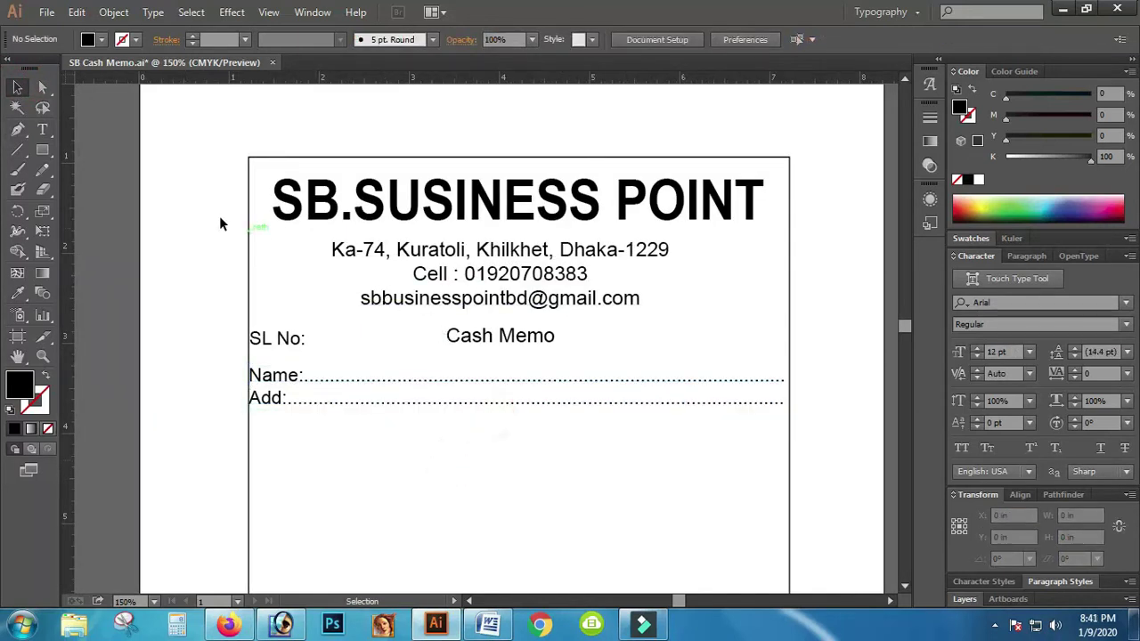
{"action": "left_click", "coordinate": [222, 267]}
{"action": "left_click", "coordinate": [228, 357]}
{"action": "left_click", "coordinate": [210, 410]}
{"action": "left_click", "coordinate": [277, 399]}
{"action": "left_click_drag", "start_coordinate": [251, 388], "coordinate": [258, 392]}
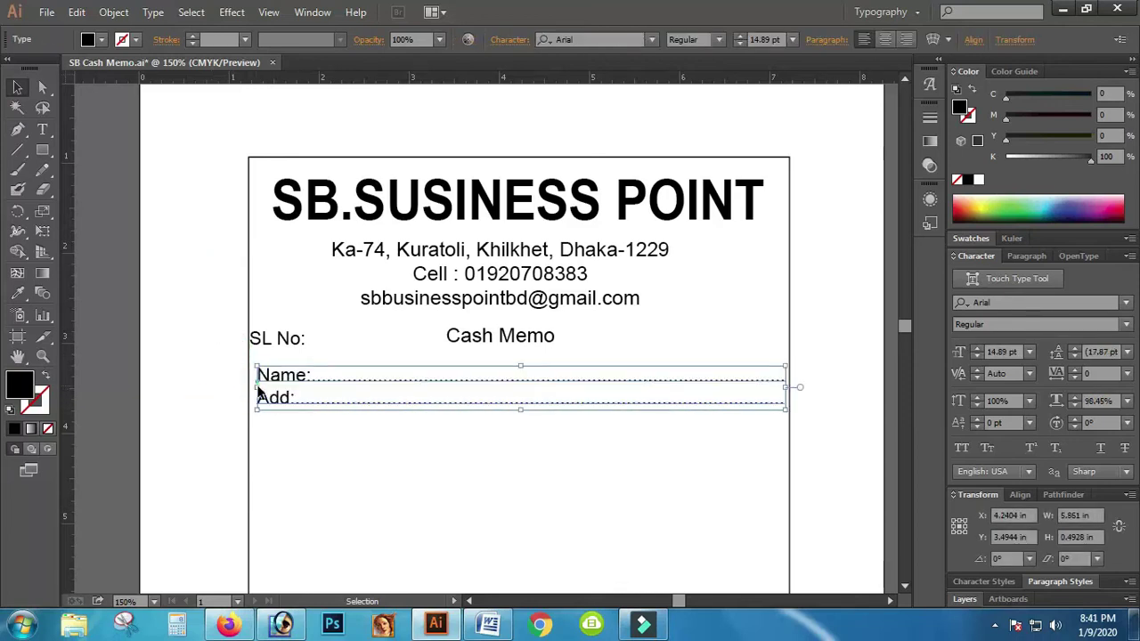
{"action": "left_click", "coordinate": [179, 367]}
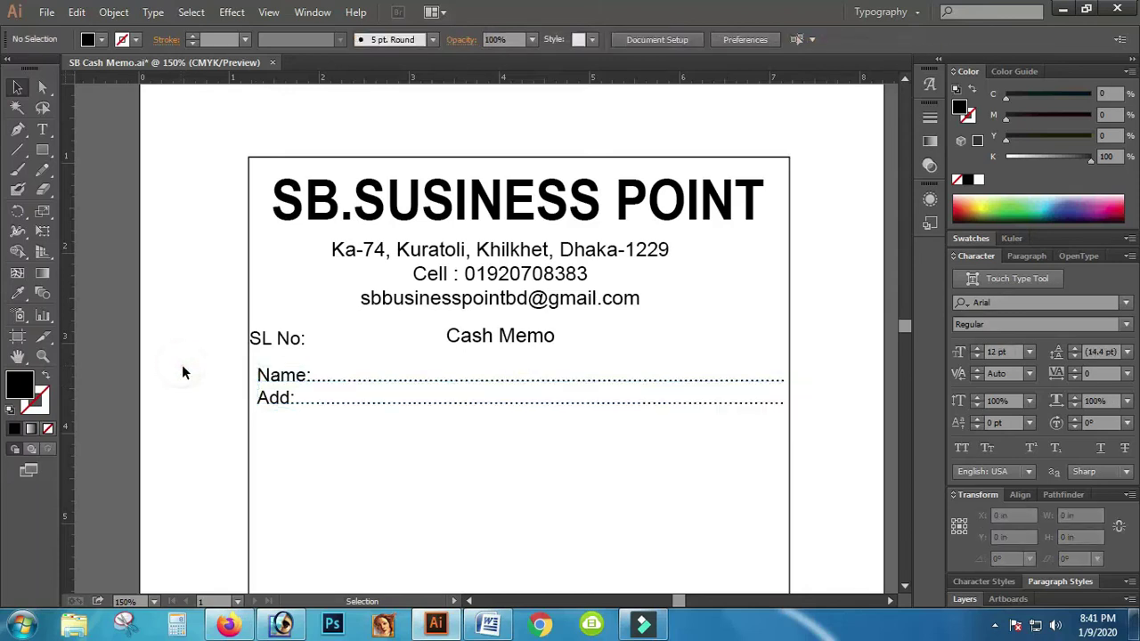
Step: Move the SL No: label right to match the Name indent, then zoom out to 100%
{"action": "scroll", "coordinate": [191, 374], "scroll_direction": "down", "scroll_amount": 1}
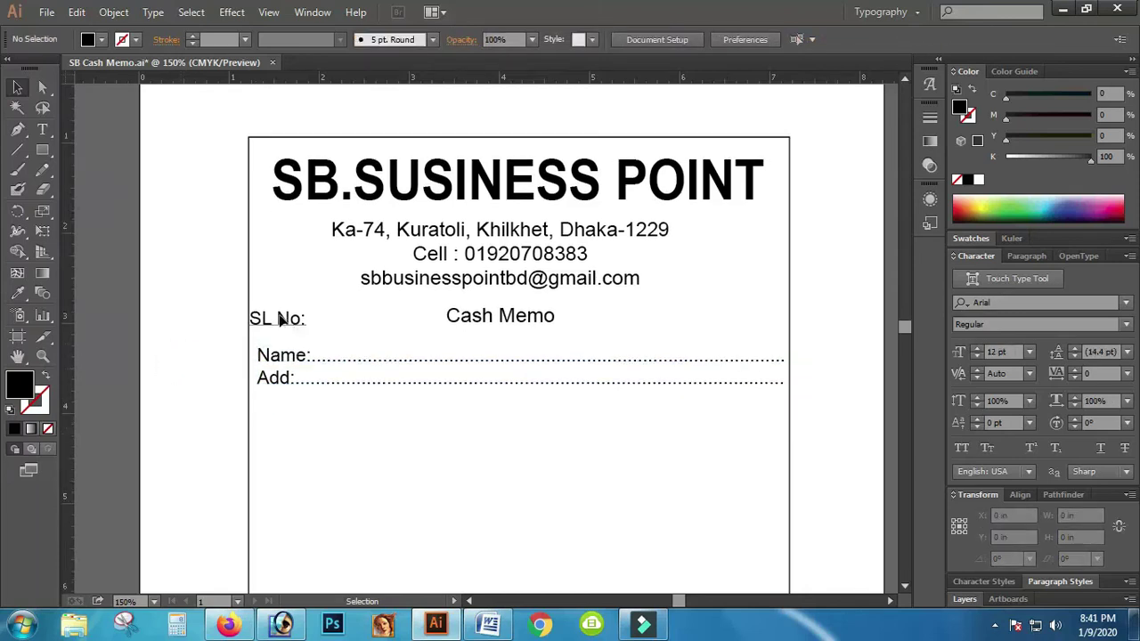
{"action": "left_click", "coordinate": [269, 322]}
{"action": "left_click_drag", "start_coordinate": [269, 325], "coordinate": [276, 325]}
{"action": "left_click", "coordinate": [182, 324]}
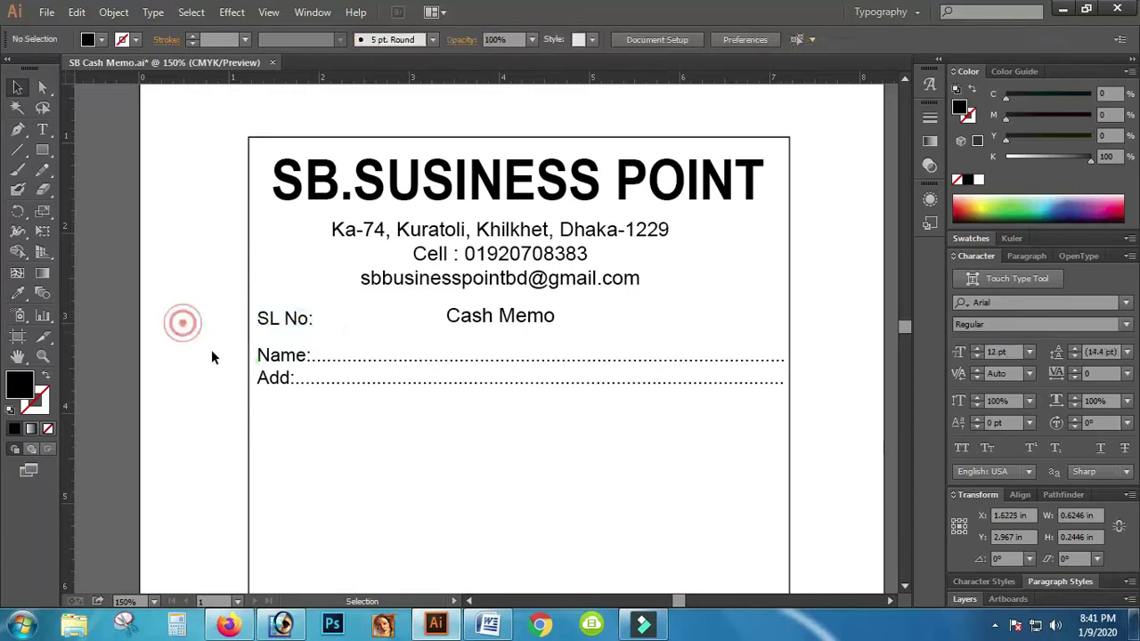
{"action": "scroll", "coordinate": [379, 413], "scroll_direction": "down", "scroll_amount": 10}
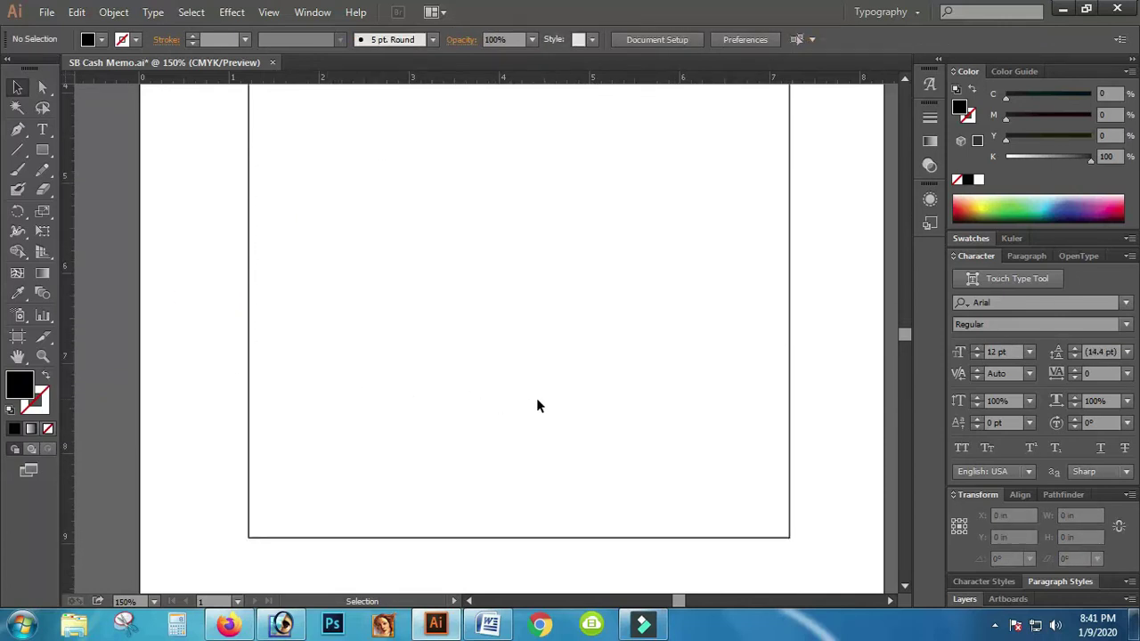
{"action": "scroll", "coordinate": [189, 377], "scroll_direction": "up", "scroll_amount": 4}
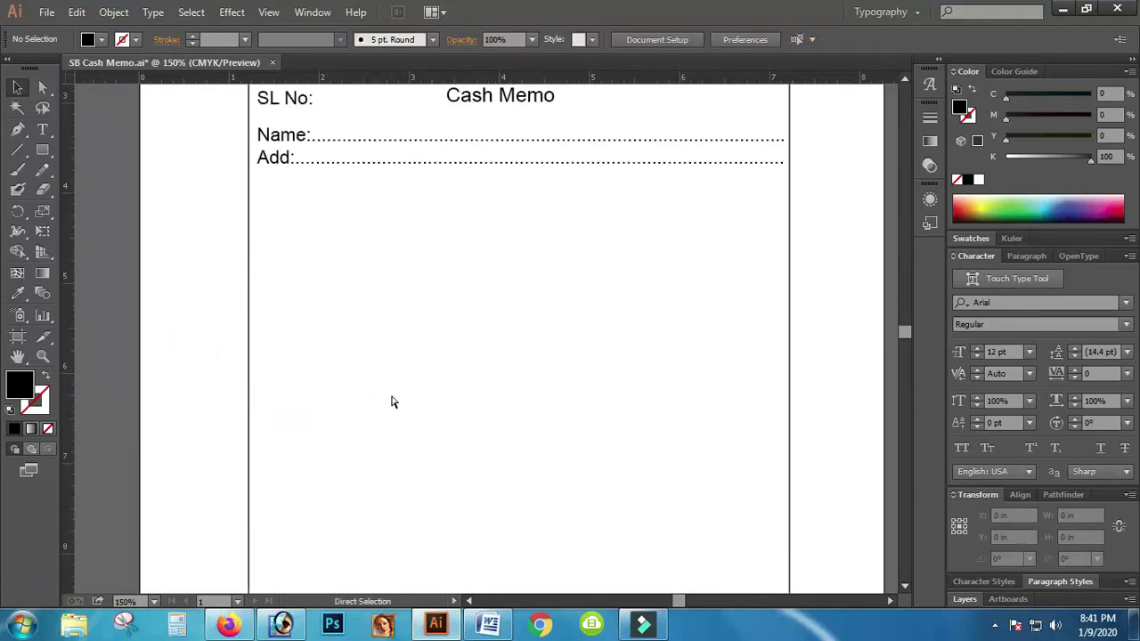
{"action": "key", "text": "ctrl+minus"}
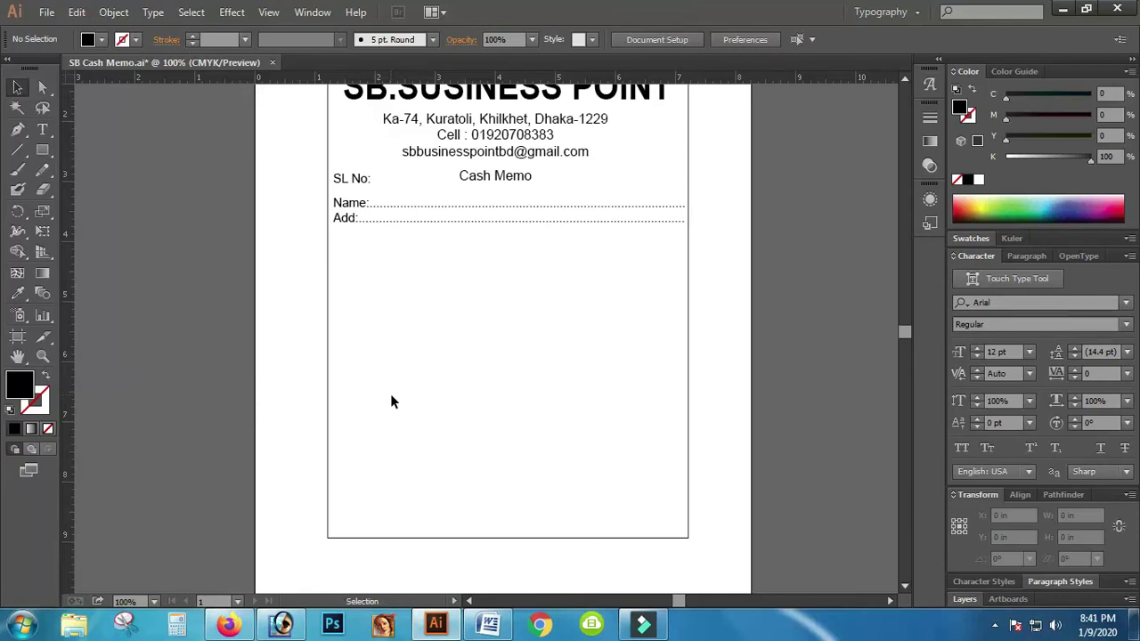
Step: Draw a 6 x 4.24 in rectangle under the Add: line with no fill and a black outline
{"action": "left_click", "coordinate": [42, 153]}
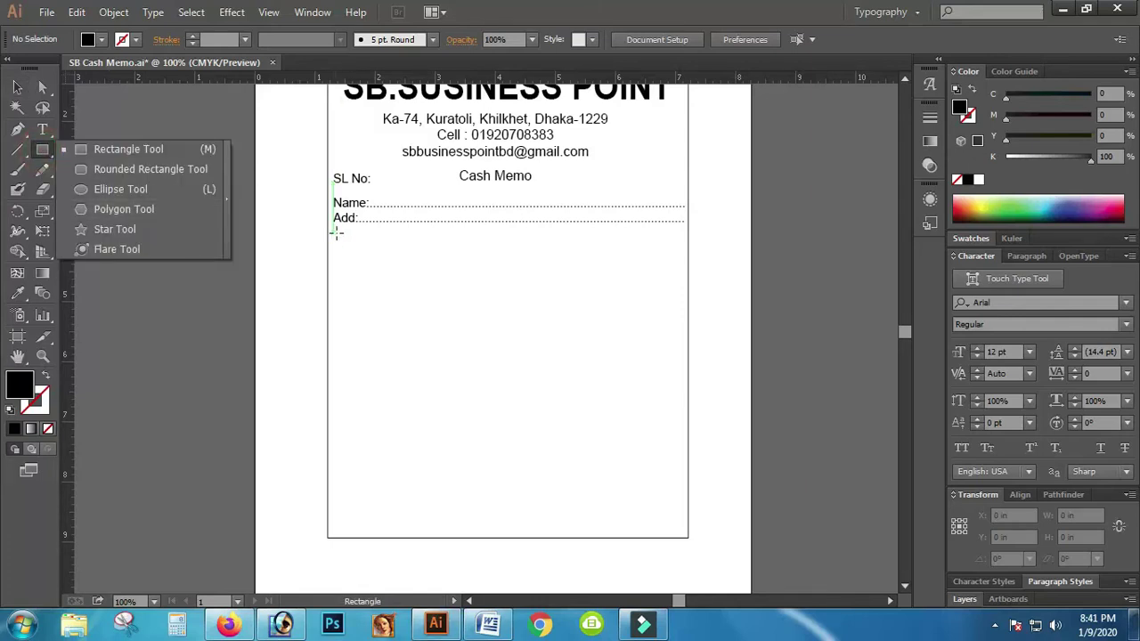
{"action": "left_click", "coordinate": [332, 233]}
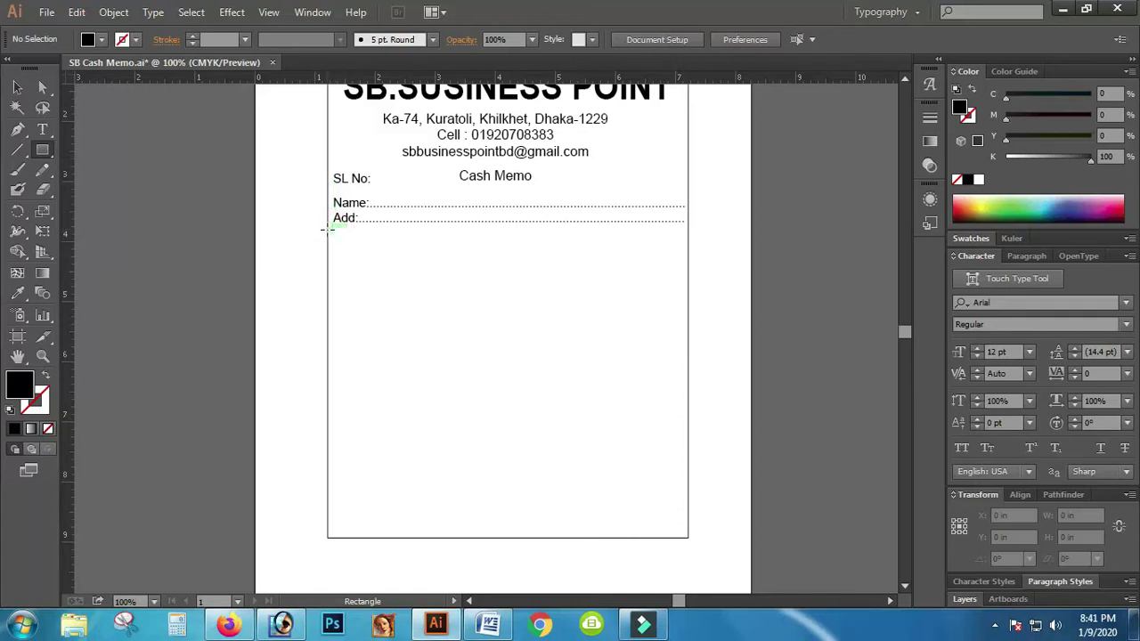
{"action": "left_click_drag", "start_coordinate": [328, 229], "coordinate": [686, 485]}
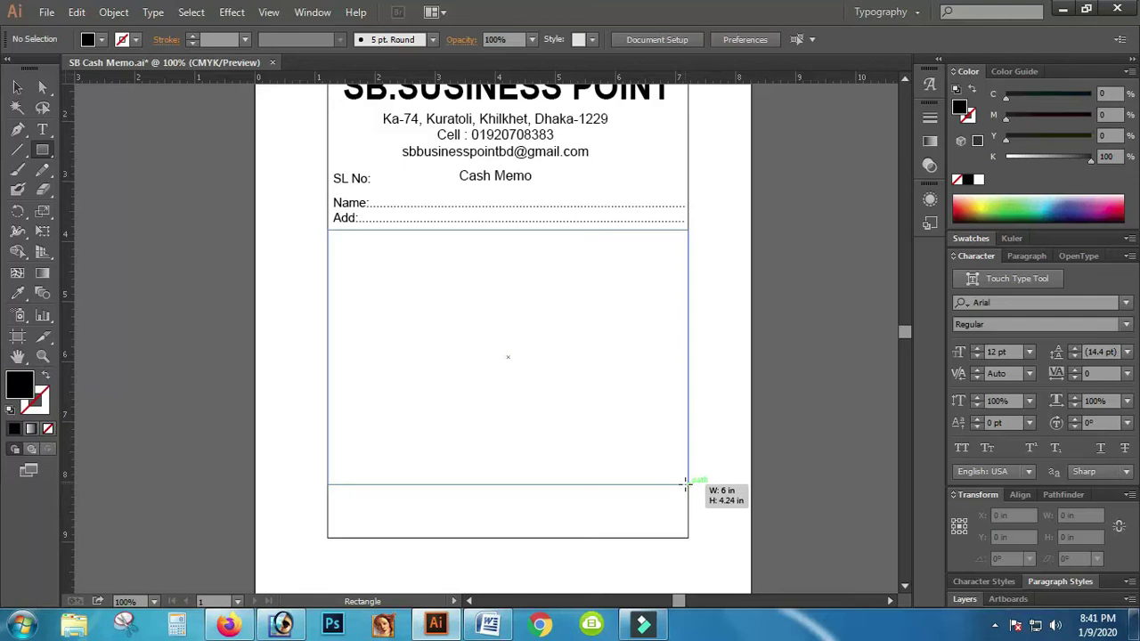
{"action": "left_click_drag", "start_coordinate": [686, 484], "coordinate": [687, 484]}
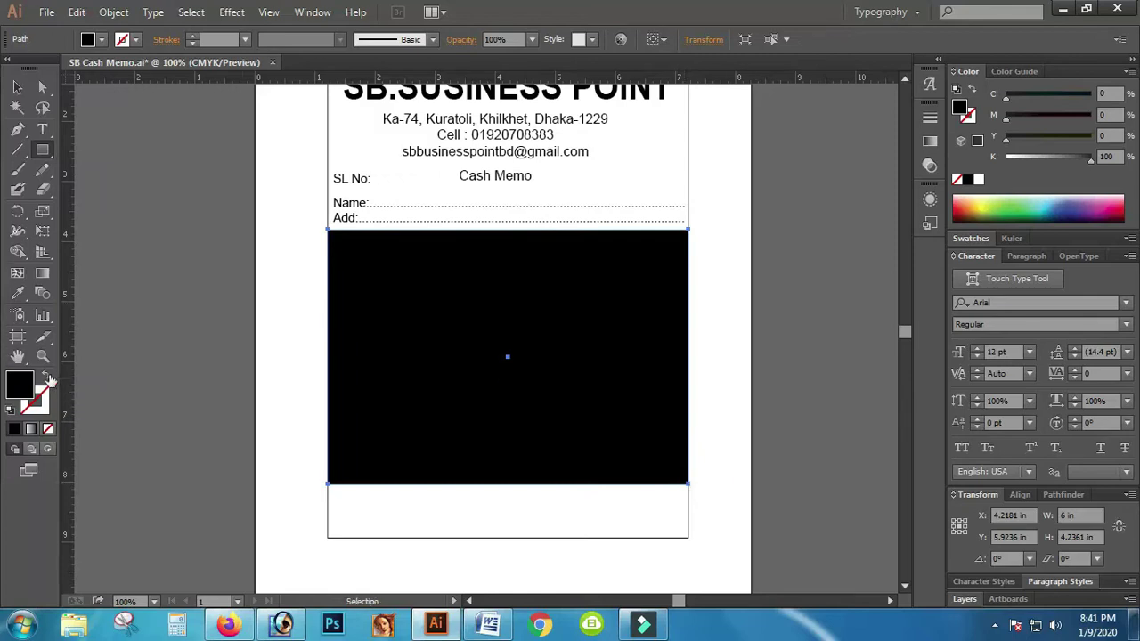
{"action": "left_click", "coordinate": [46, 376]}
{"action": "left_click", "coordinate": [17, 86]}
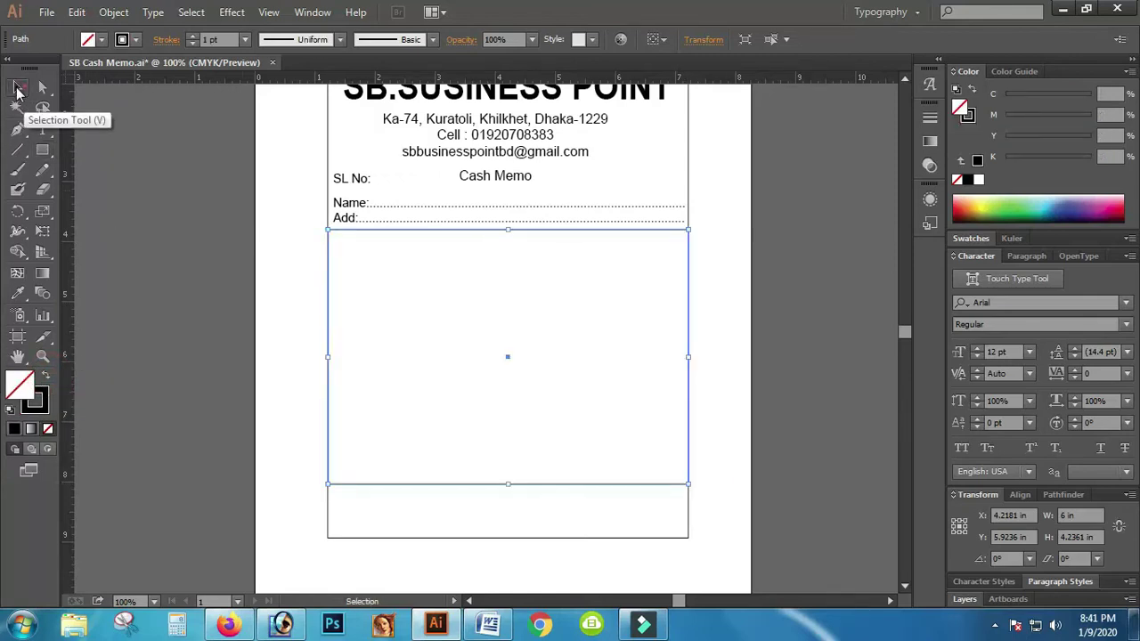
{"action": "left_click", "coordinate": [125, 173]}
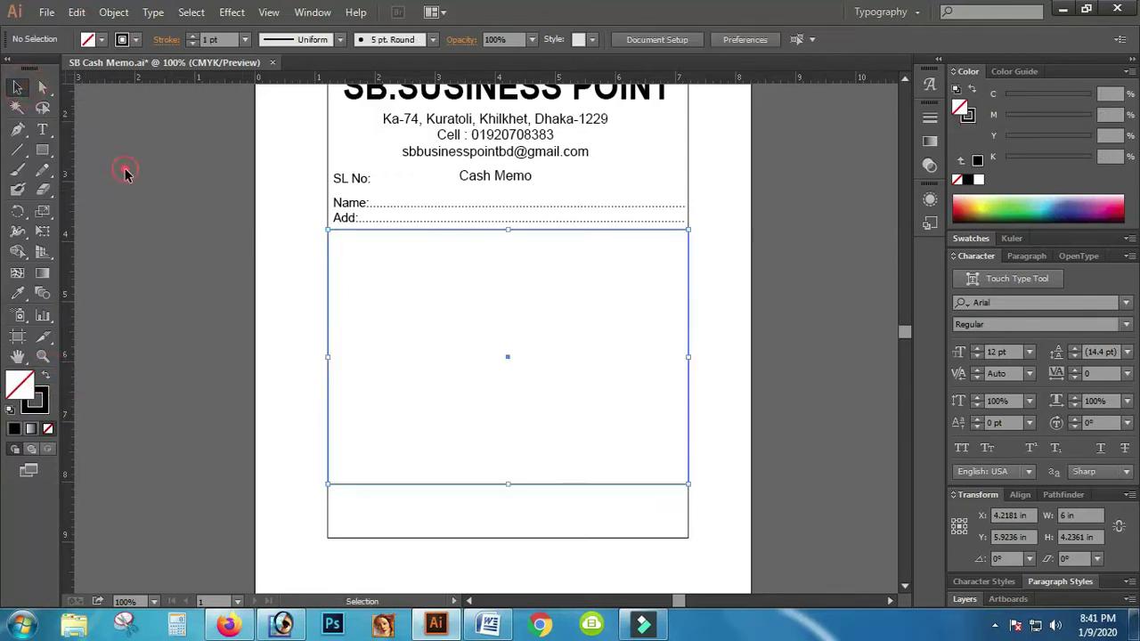
Step: Draw a horizontal header-row line and four vertical column dividers from top to bottom of the table
{"action": "left_click", "coordinate": [18, 150]}
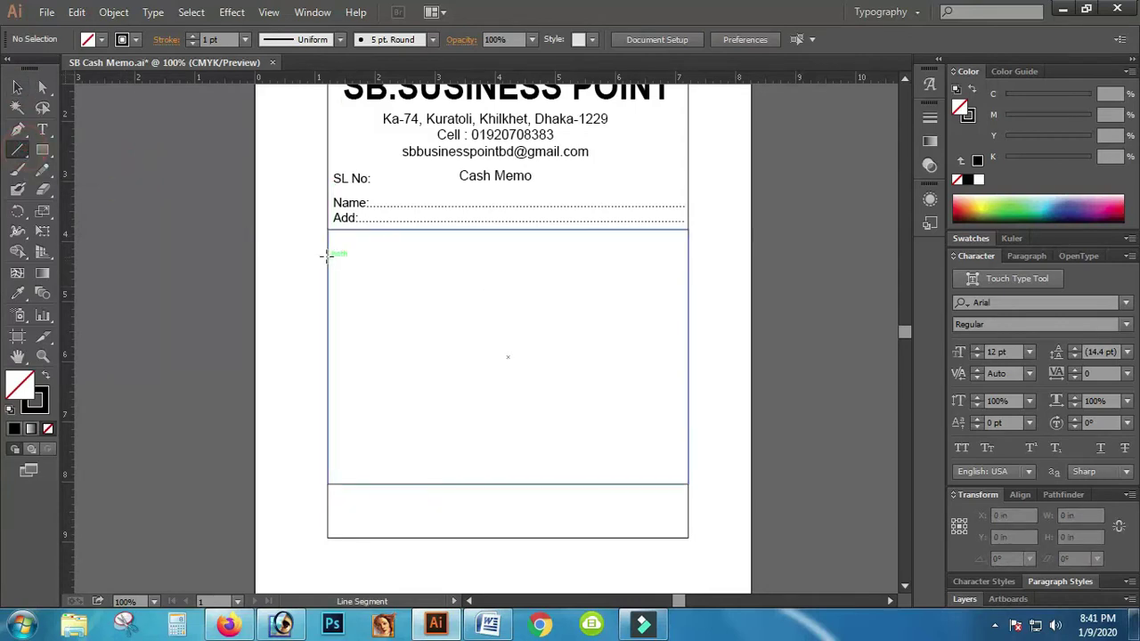
{"action": "left_click_drag", "start_coordinate": [327, 251], "coordinate": [688, 253]}
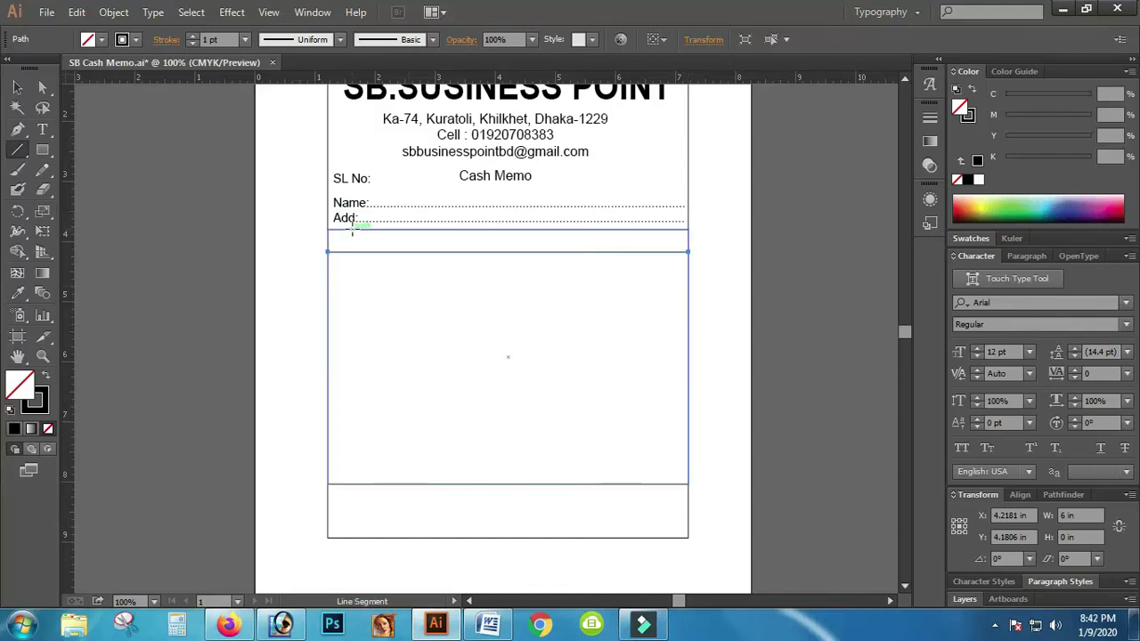
{"action": "left_click_drag", "start_coordinate": [352, 230], "coordinate": [352, 484]}
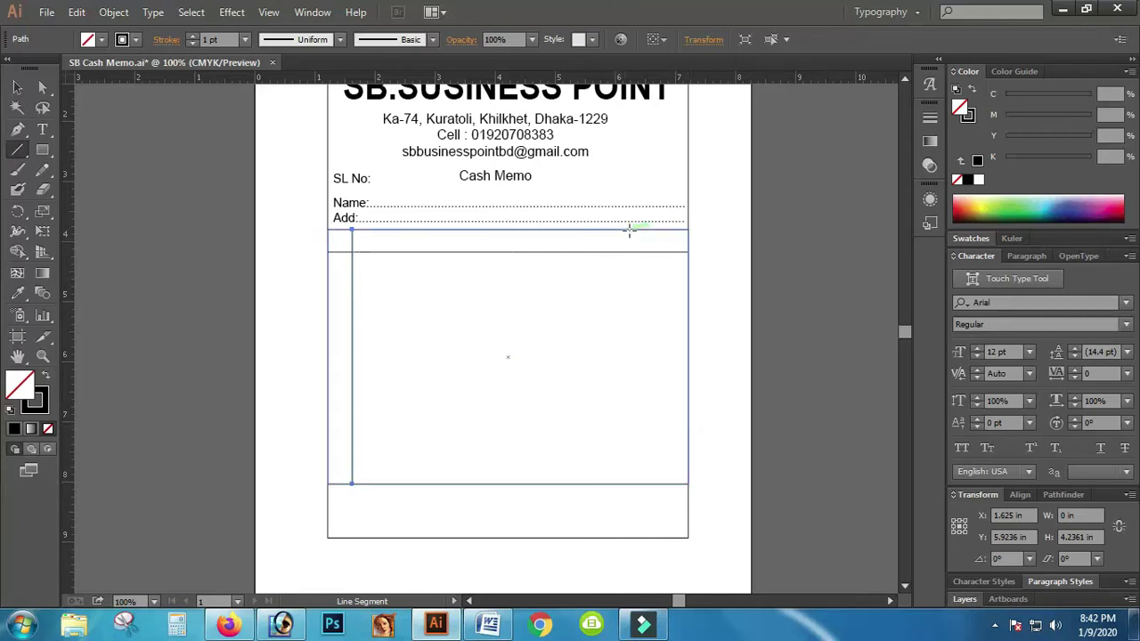
{"action": "left_click_drag", "start_coordinate": [628, 230], "coordinate": [626, 484]}
{"action": "left_click_drag", "start_coordinate": [629, 482], "coordinate": [627, 483]}
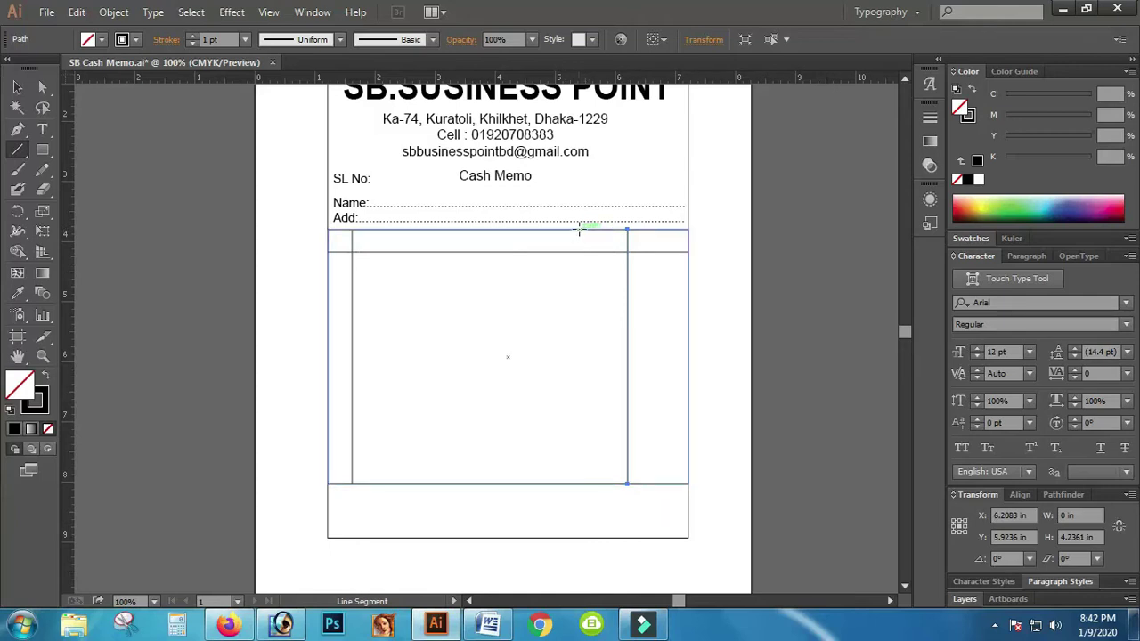
{"action": "left_click_drag", "start_coordinate": [579, 230], "coordinate": [579, 484]}
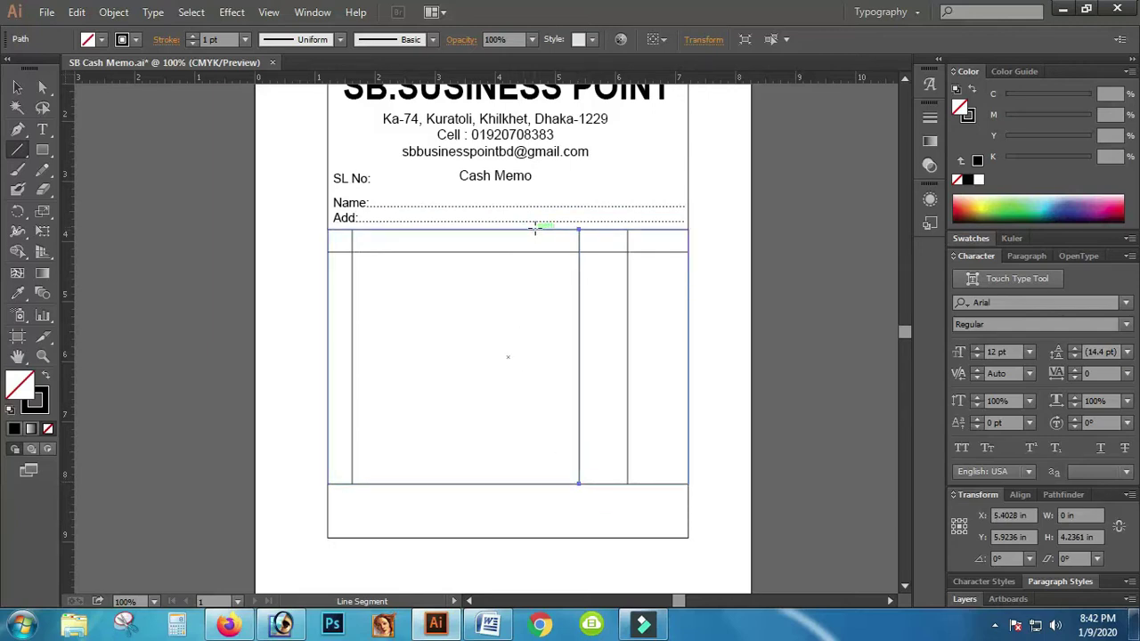
{"action": "left_click_drag", "start_coordinate": [535, 230], "coordinate": [534, 485]}
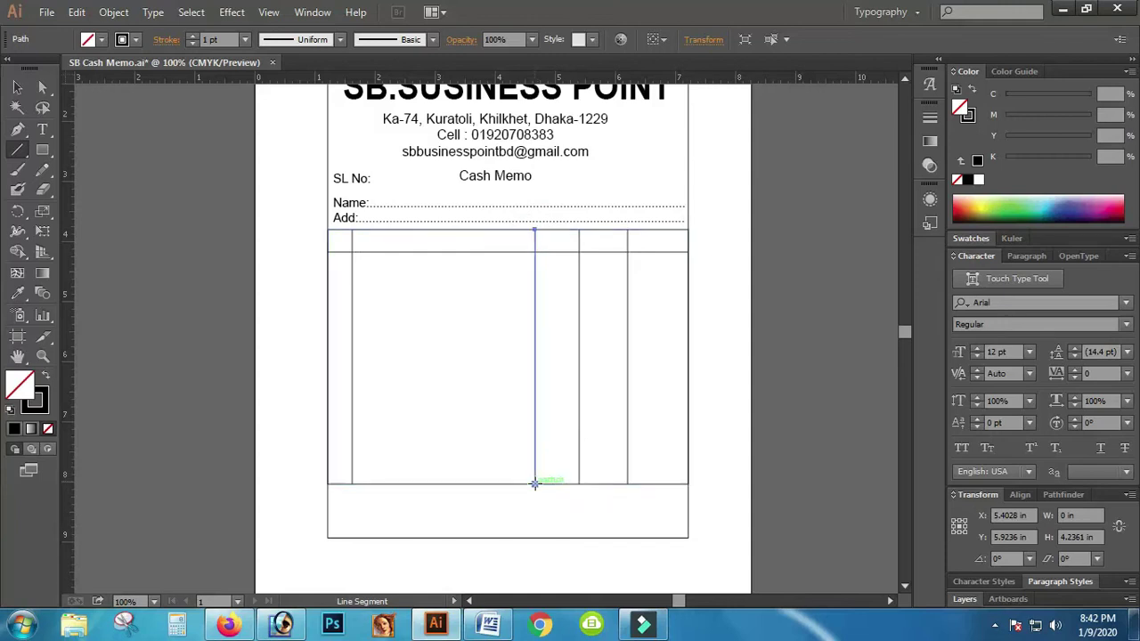
{"action": "key", "text": "Left"}
{"action": "key", "text": "Left"}
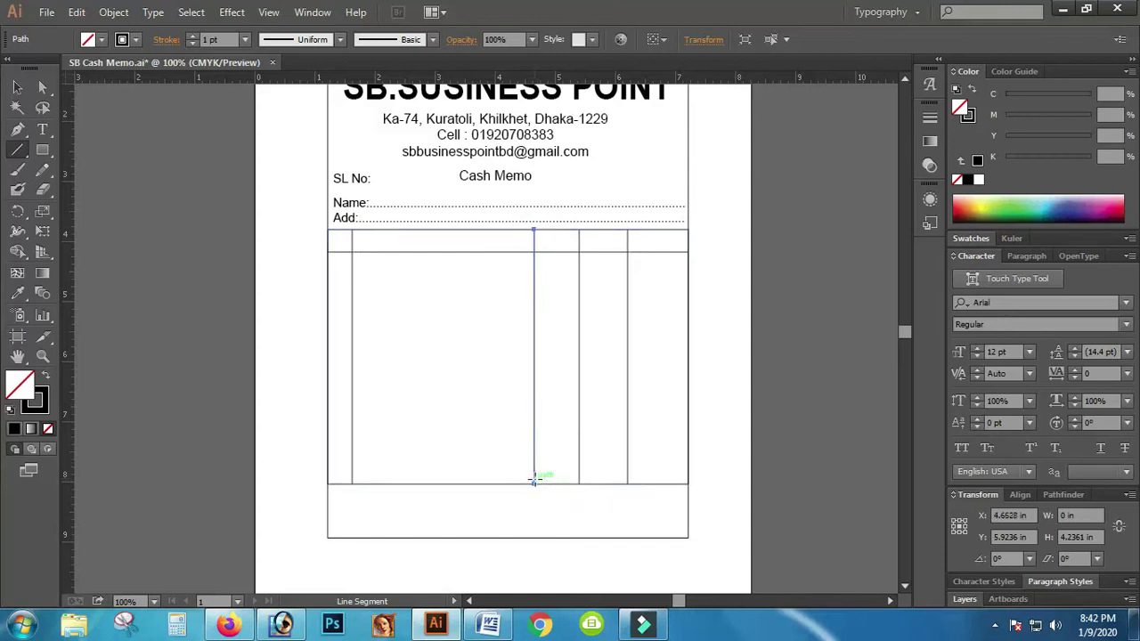
{"action": "left_click", "coordinate": [15, 87]}
{"action": "left_click", "coordinate": [153, 256]}
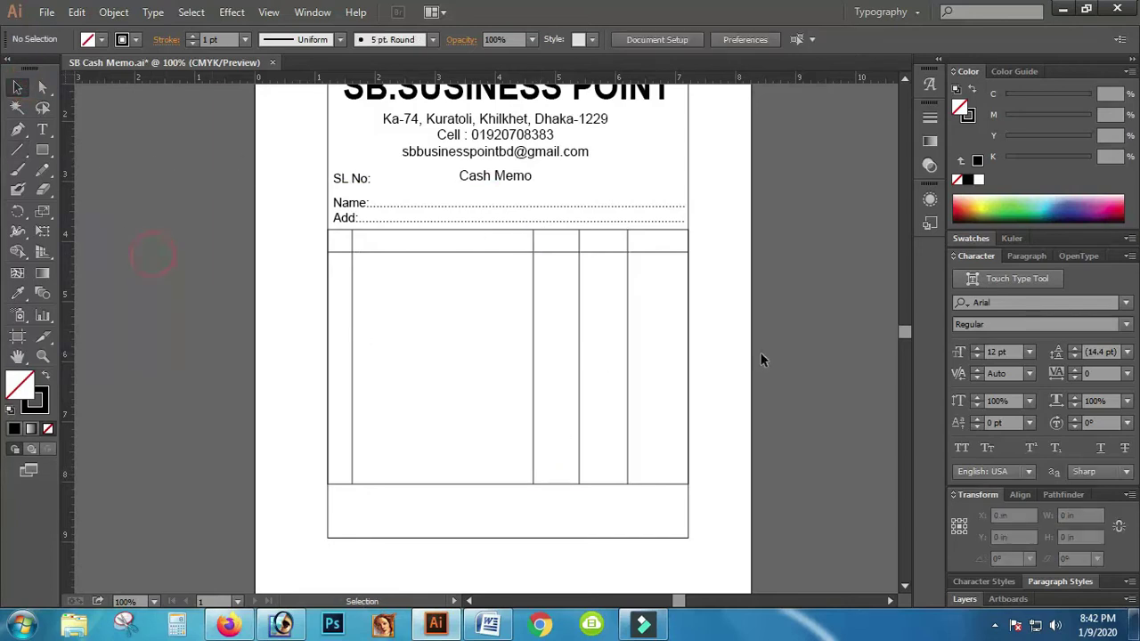
Step: Select the four vertical column dividers, bring up the Align options, and group them
{"action": "left_click", "coordinate": [836, 374]}
{"action": "left_click", "coordinate": [653, 467]}
{"action": "left_click_drag", "start_coordinate": [569, 410], "coordinate": [344, 408]}
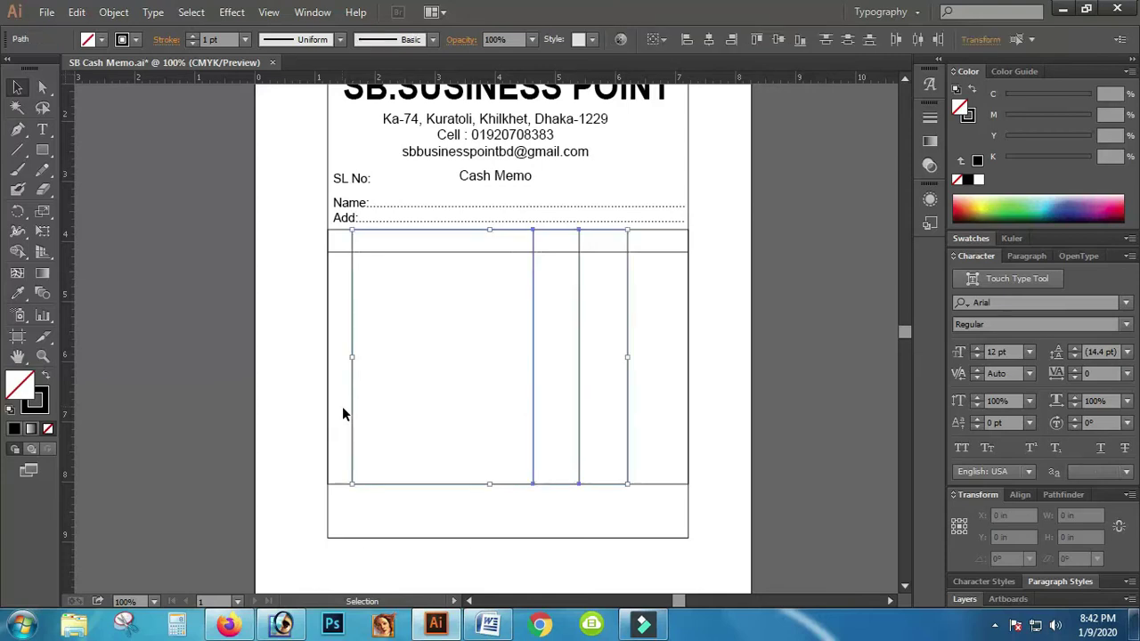
{"action": "left_click", "coordinate": [1021, 495]}
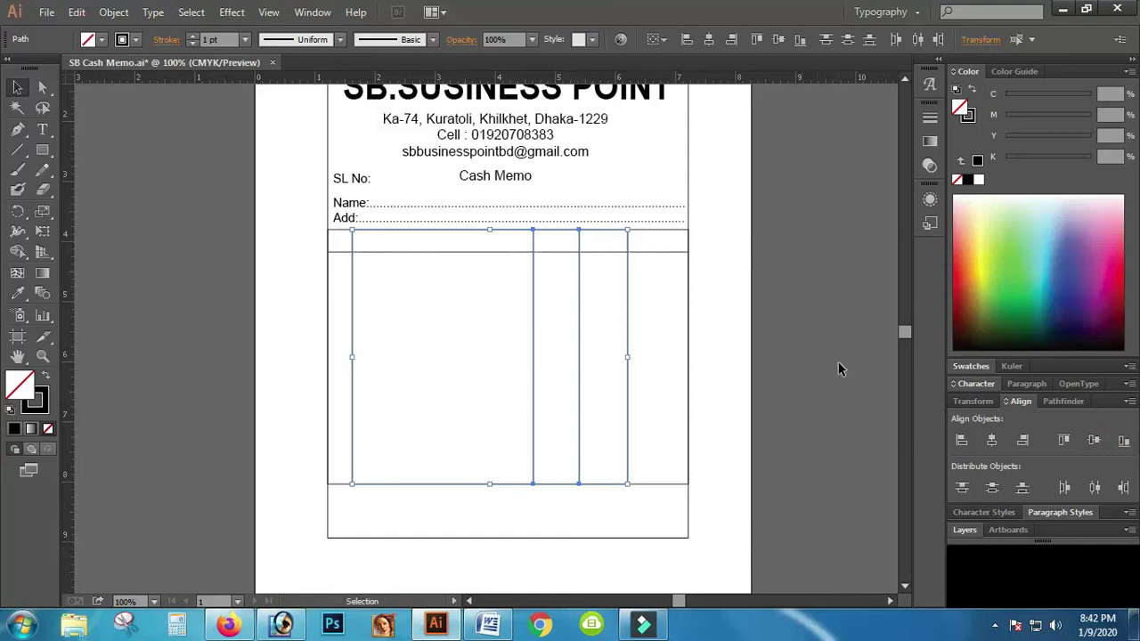
{"action": "key", "text": "a"}
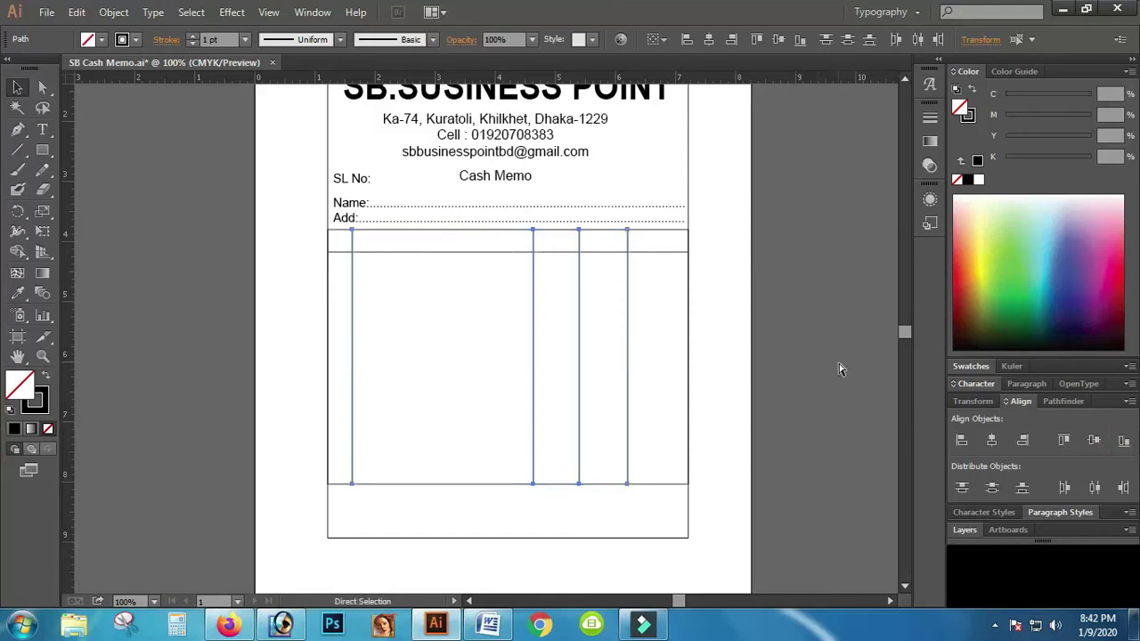
{"action": "key", "text": "v"}
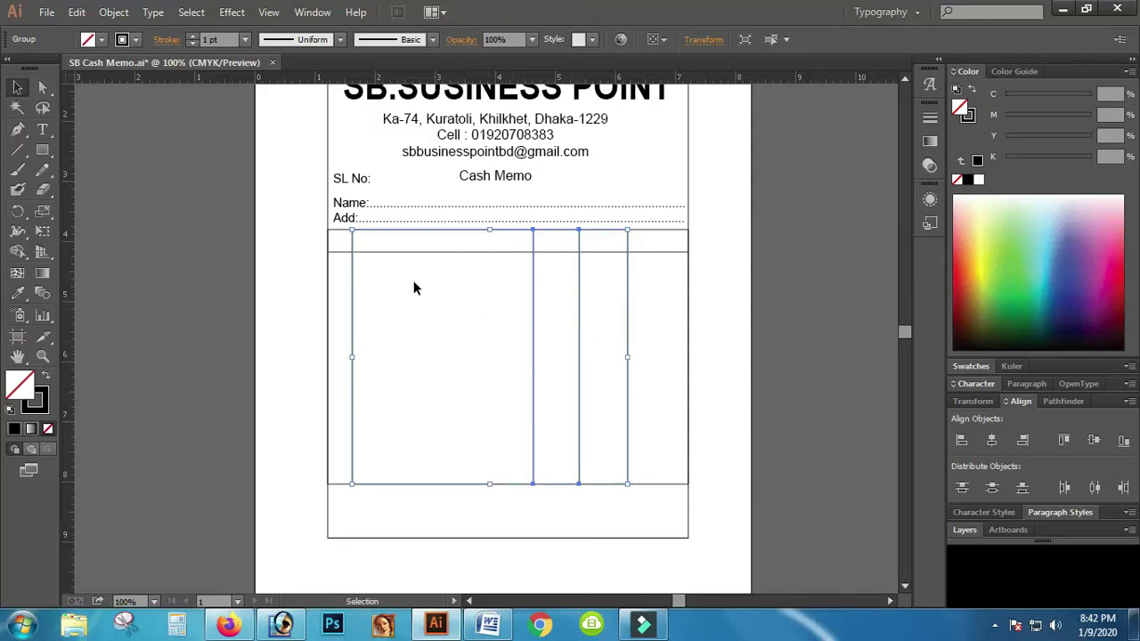
{"action": "left_click_drag", "start_coordinate": [657, 277], "coordinate": [547, 233]}
{"action": "left_click_drag", "start_coordinate": [546, 233], "coordinate": [545, 228]}
{"action": "key", "text": "v"}
{"action": "left_click", "coordinate": [796, 406]}
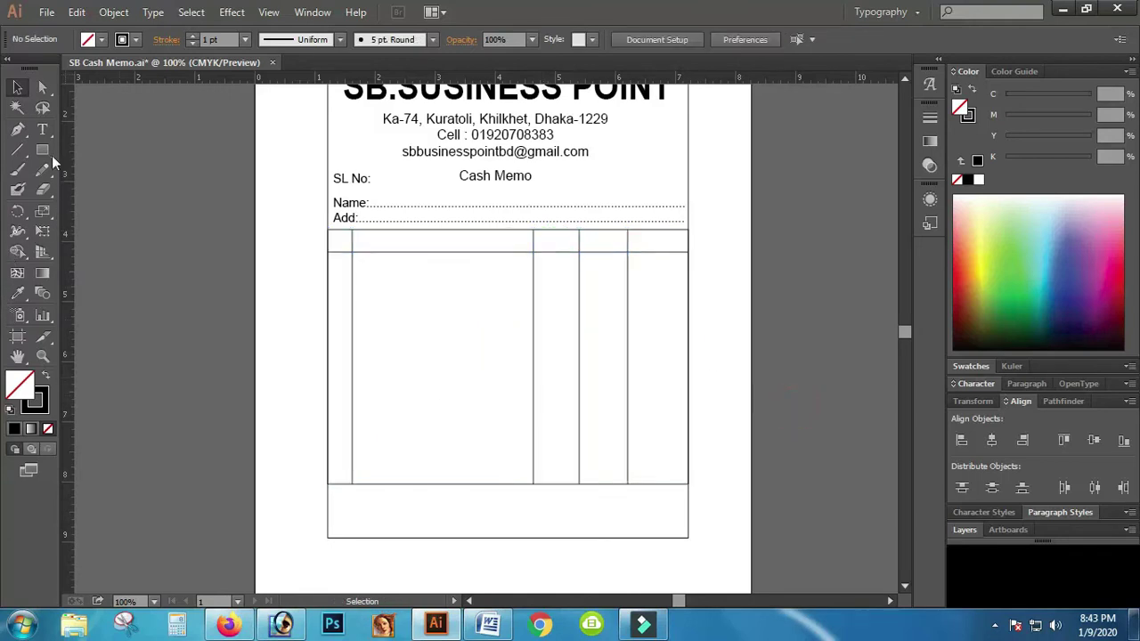
{"action": "left_click", "coordinate": [18, 149]}
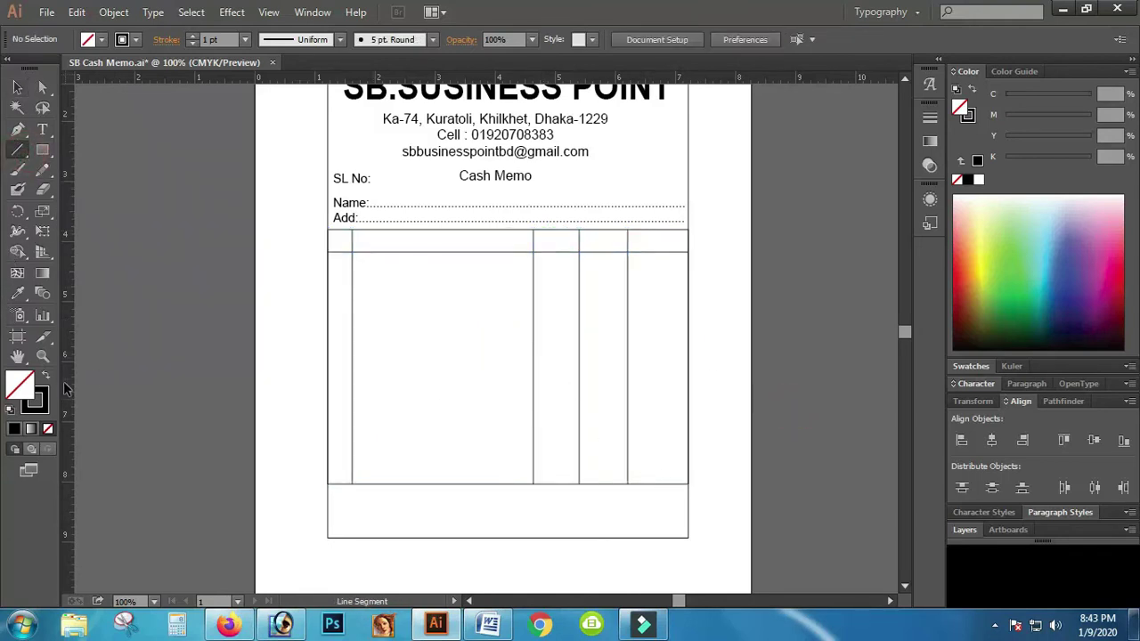
Step: Zoom to 150% and draw three horizontal lines across the last two columns near the table bottom
{"action": "left_click", "coordinate": [42, 357]}
{"action": "left_click", "coordinate": [682, 484]}
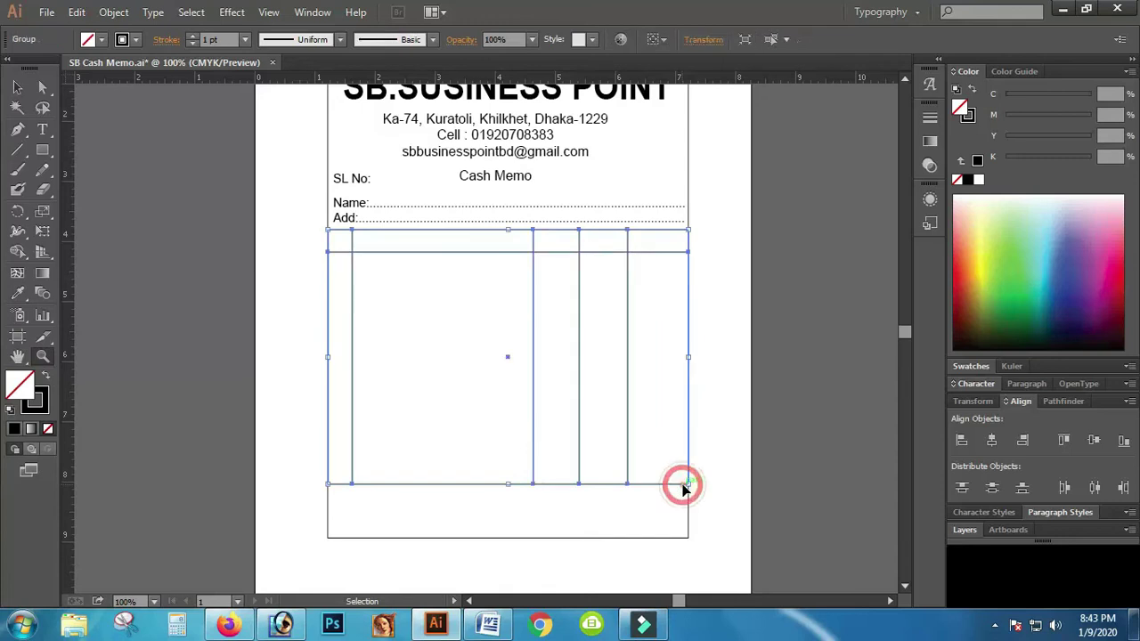
{"action": "left_click", "coordinate": [649, 434]}
{"action": "scroll", "coordinate": [441, 482], "scroll_direction": "up", "scroll_amount": 1}
{"action": "left_click", "coordinate": [17, 149]}
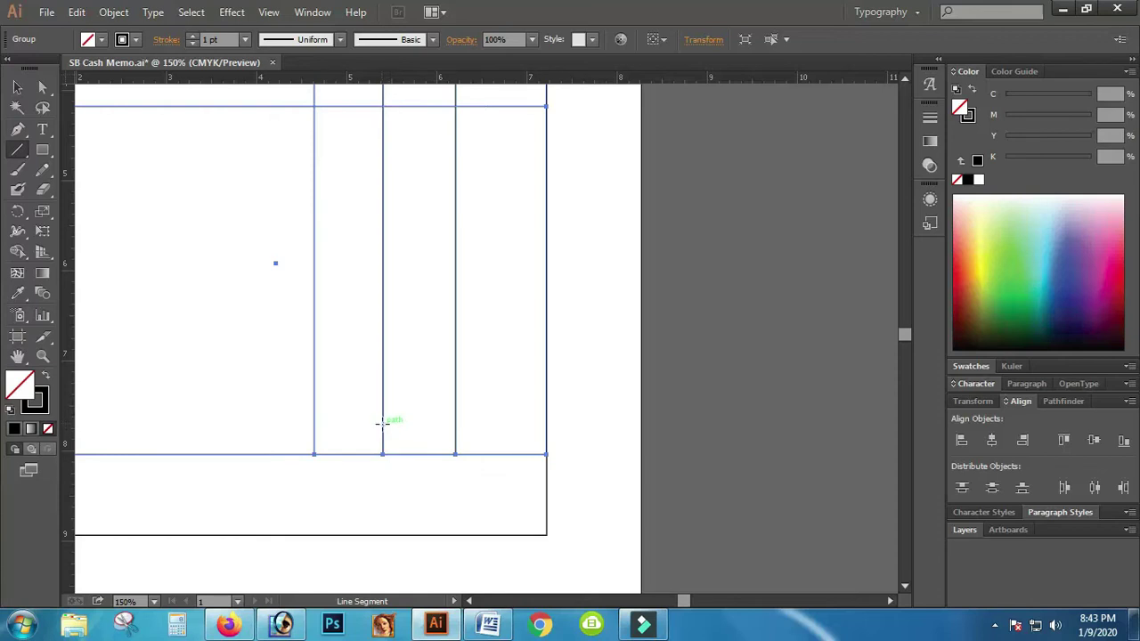
{"action": "left_click_drag", "start_coordinate": [383, 425], "coordinate": [547, 426]}
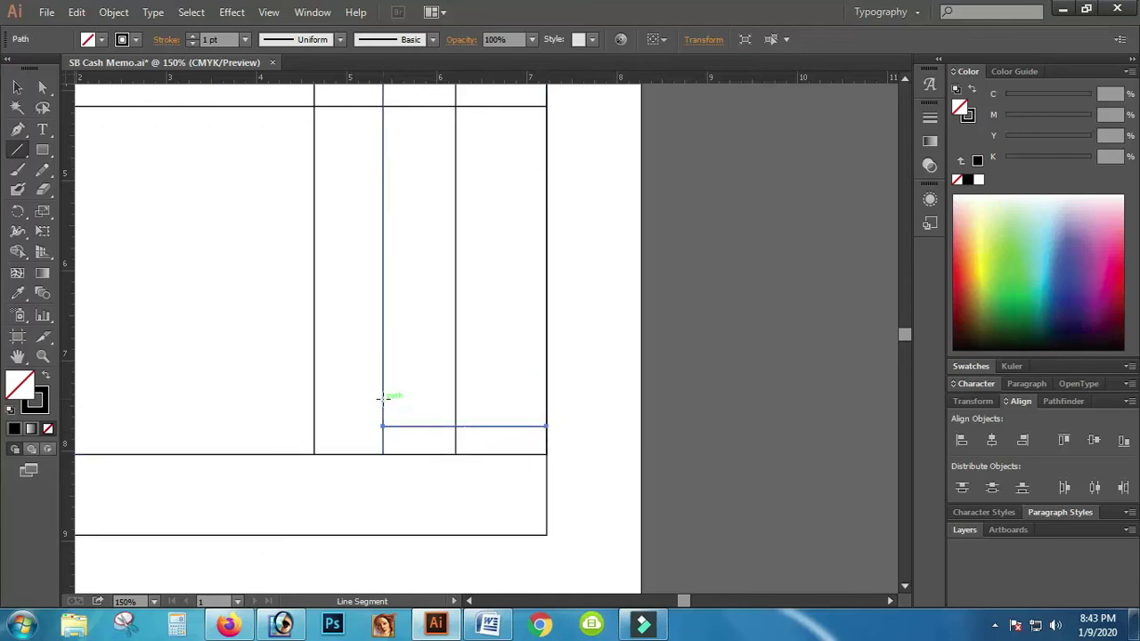
{"action": "left_click_drag", "start_coordinate": [383, 402], "coordinate": [545, 405]}
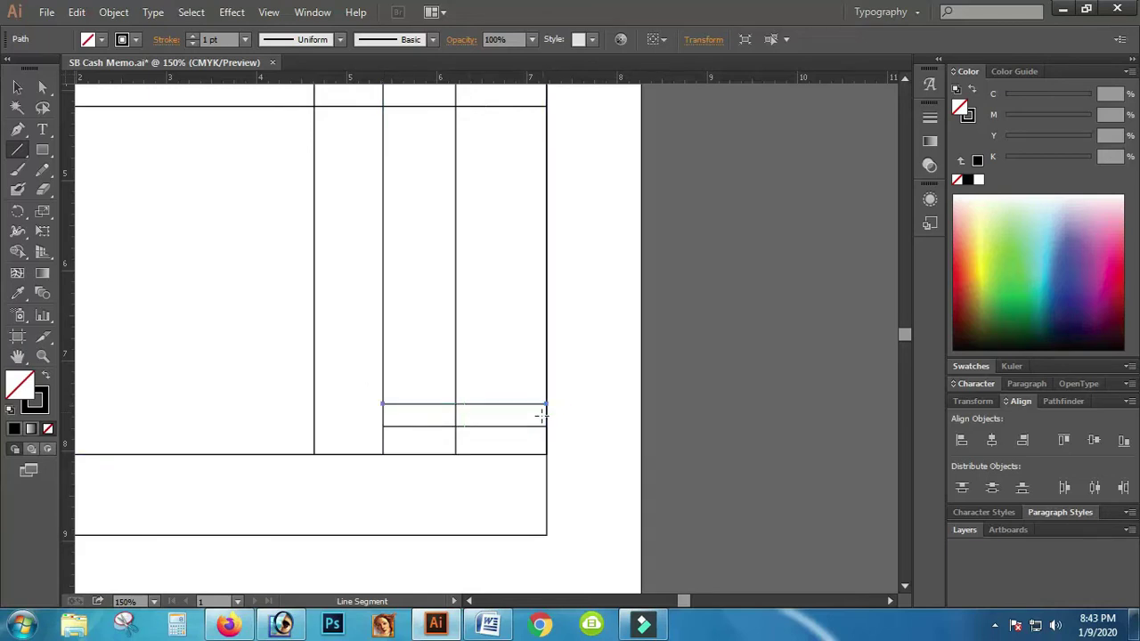
{"action": "key", "text": "Up"}
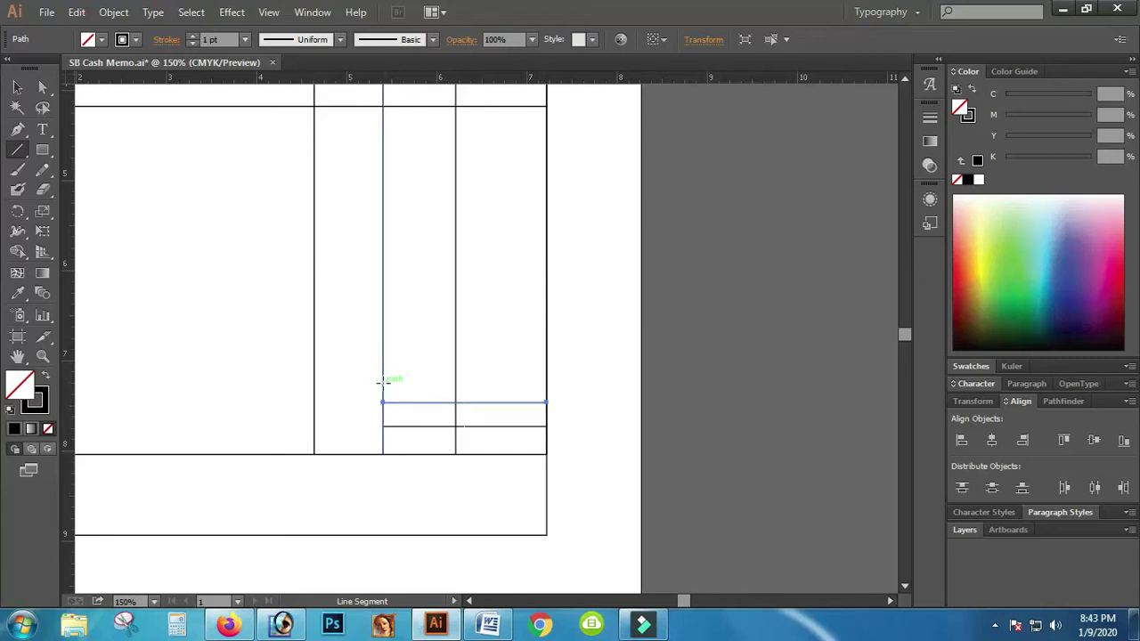
{"action": "left_click_drag", "start_coordinate": [382, 383], "coordinate": [547, 383]}
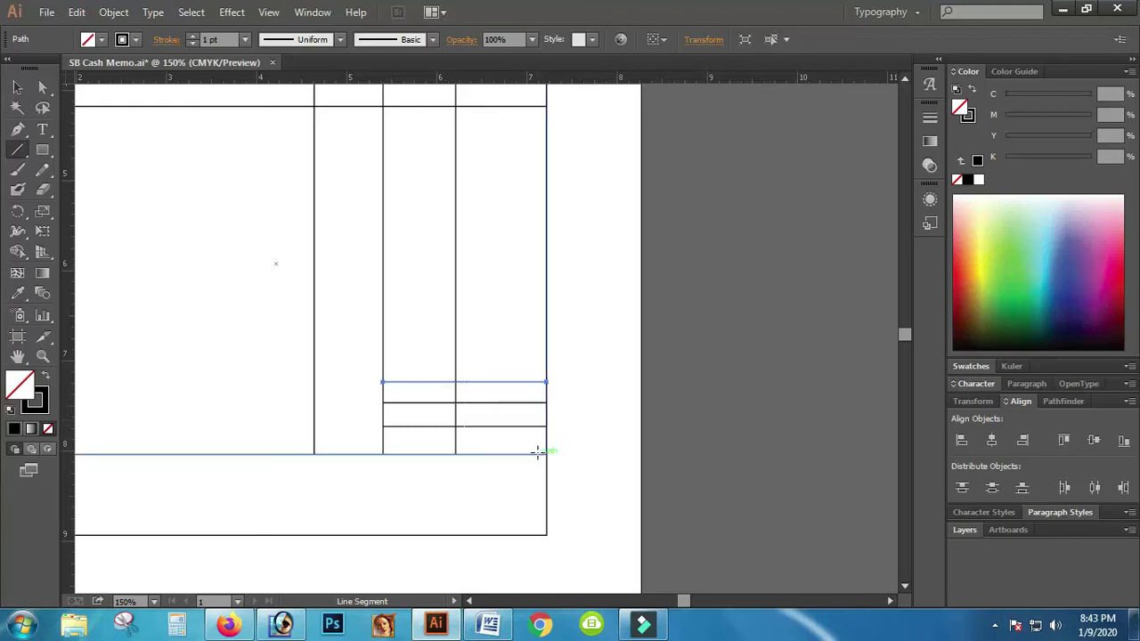
Step: Right-align and group the three short total-row lines, nudge them down, then zoom out
{"action": "left_click", "coordinate": [16, 87]}
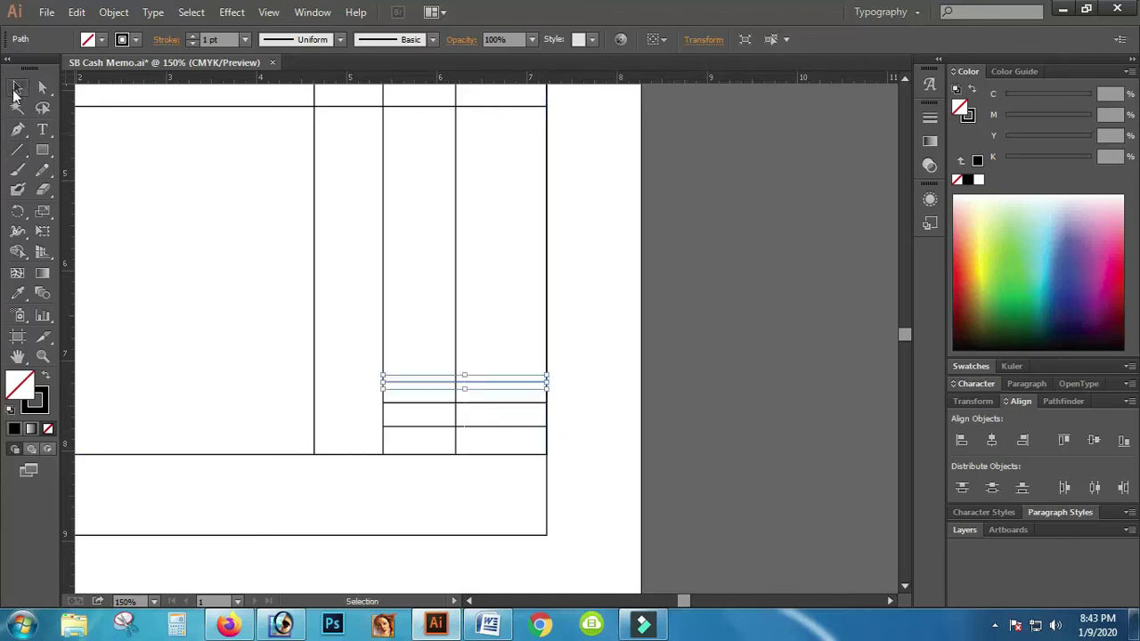
{"action": "left_click", "coordinate": [613, 322]}
{"action": "left_click_drag", "start_coordinate": [489, 336], "coordinate": [504, 432]}
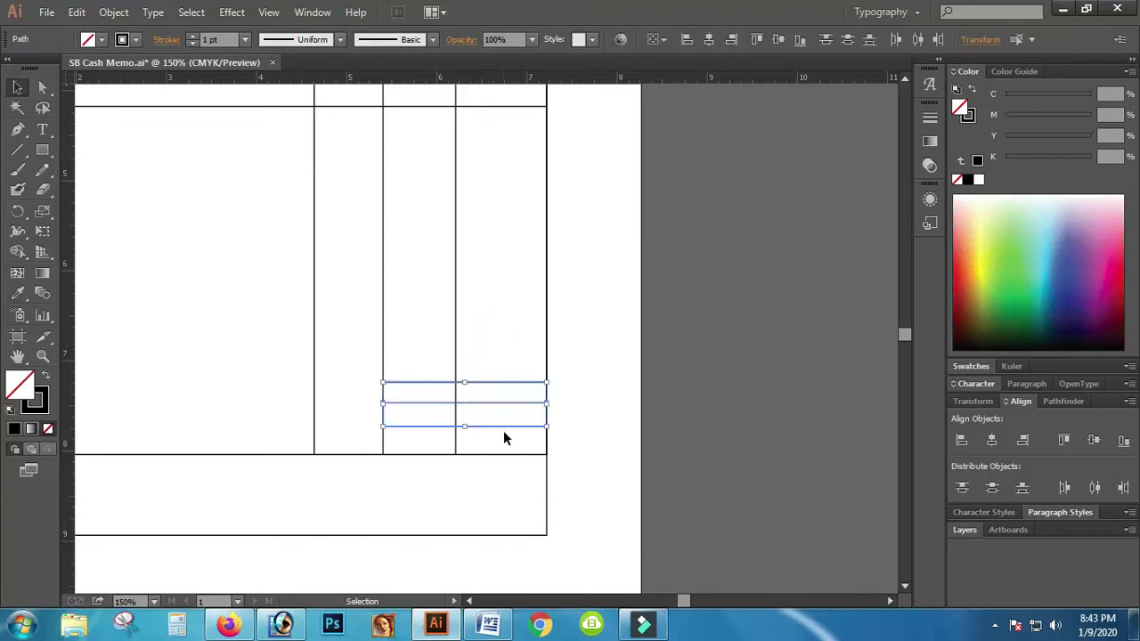
{"action": "left_click", "coordinate": [1023, 442]}
{"action": "key", "text": "ctrl+g"}
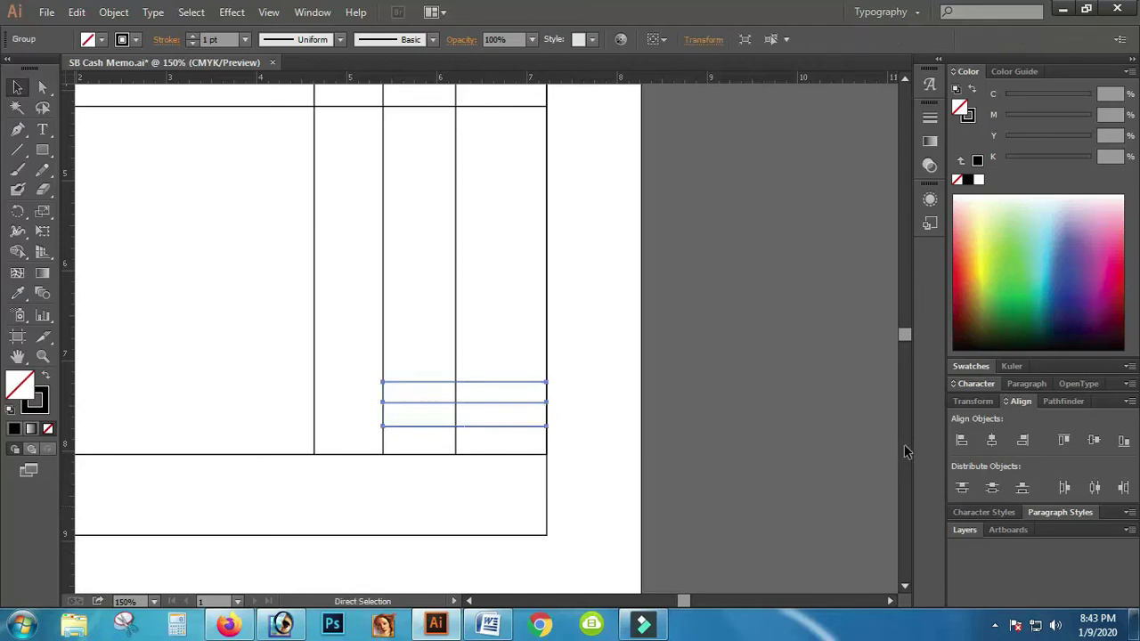
{"action": "key", "text": "Down"}
{"action": "key", "text": "Down"}
{"action": "key", "text": "Down"}
{"action": "key", "text": "Down"}
{"action": "key", "text": "Down"}
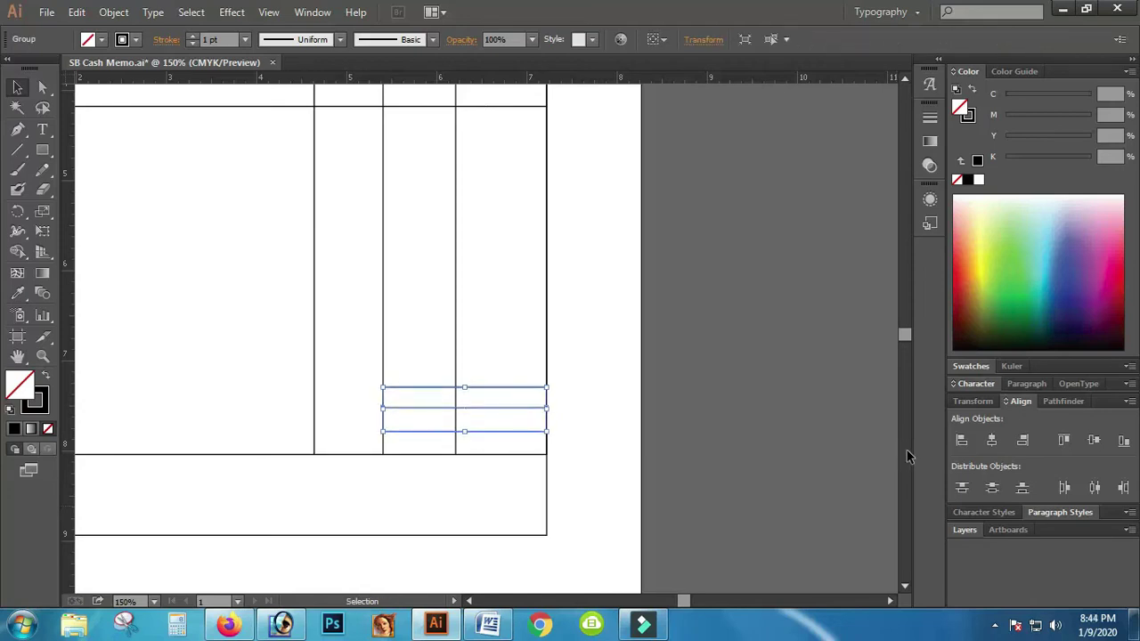
{"action": "left_click", "coordinate": [740, 409]}
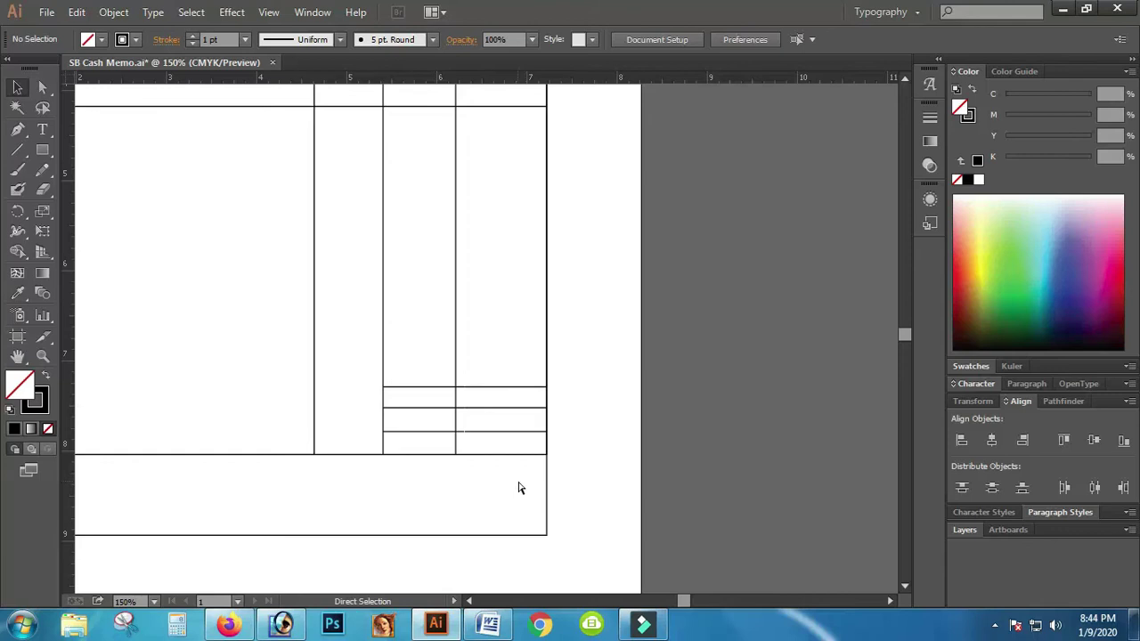
{"action": "key", "text": "ctrl+minus"}
{"action": "key", "text": "ctrl+minus"}
{"action": "key", "text": "ctrl+minus"}
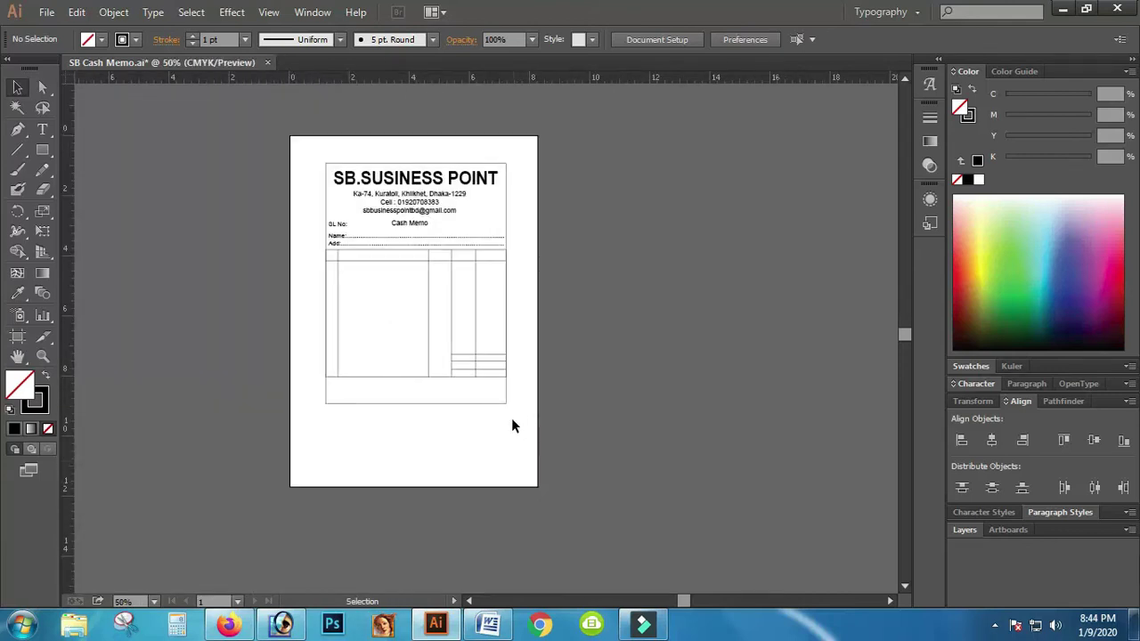
{"action": "left_click_drag", "start_coordinate": [496, 398], "coordinate": [326, 253]}
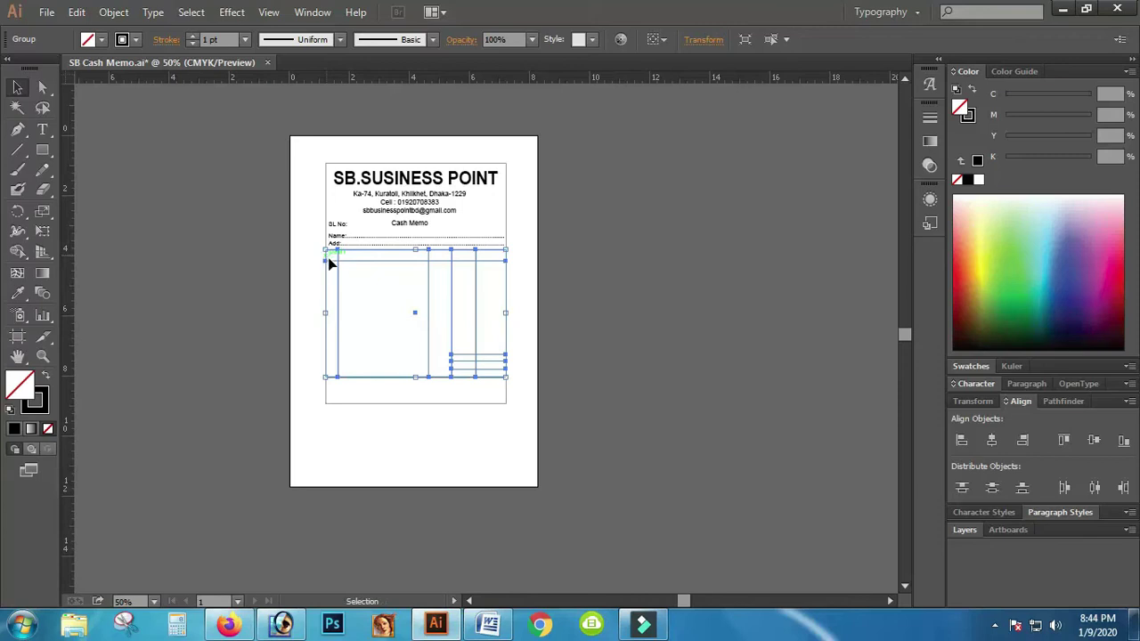
{"action": "left_click", "coordinate": [558, 419]}
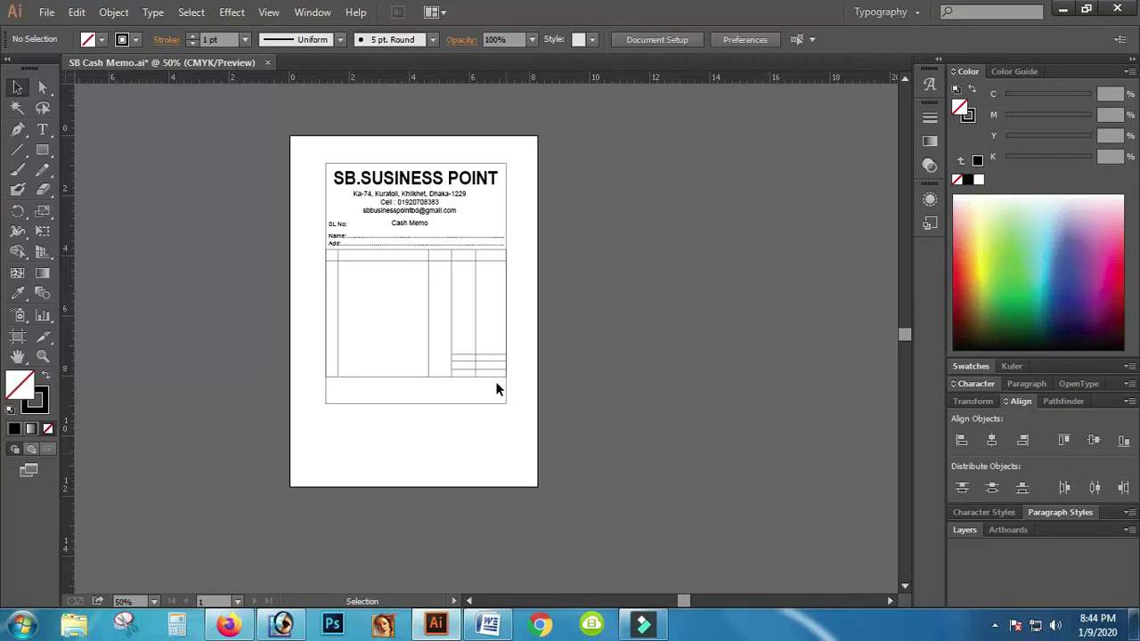
Step: Zoom to 100% and nudge the SL No label up, adjusting its box
{"action": "left_click", "coordinate": [42, 356]}
{"action": "left_click", "coordinate": [415, 223]}
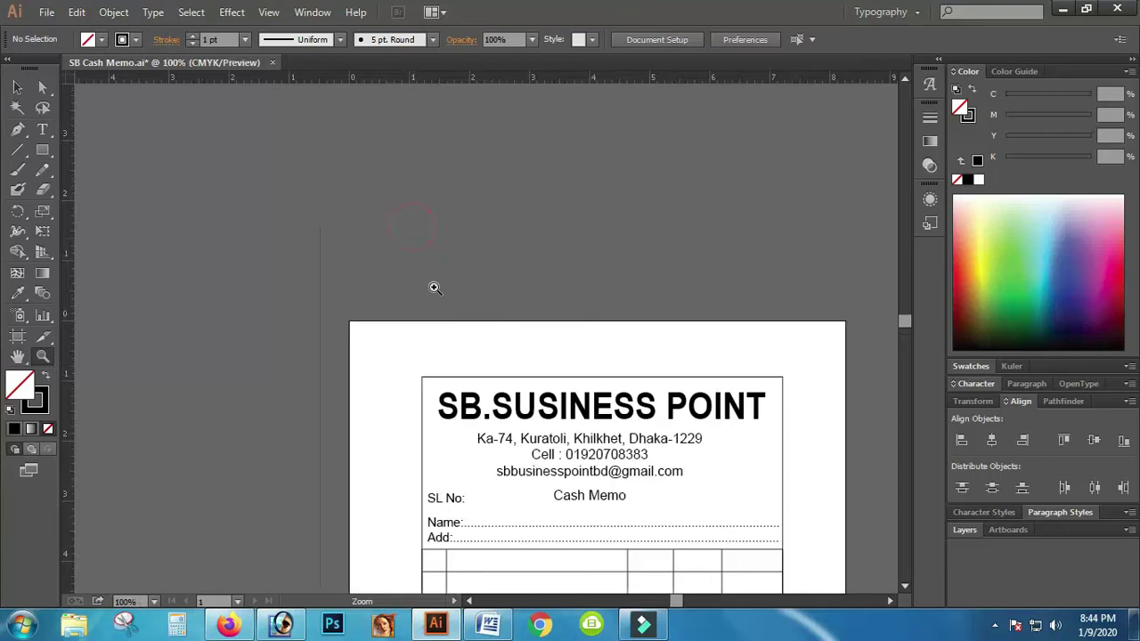
{"action": "scroll", "coordinate": [573, 463], "scroll_direction": "down", "scroll_amount": 3}
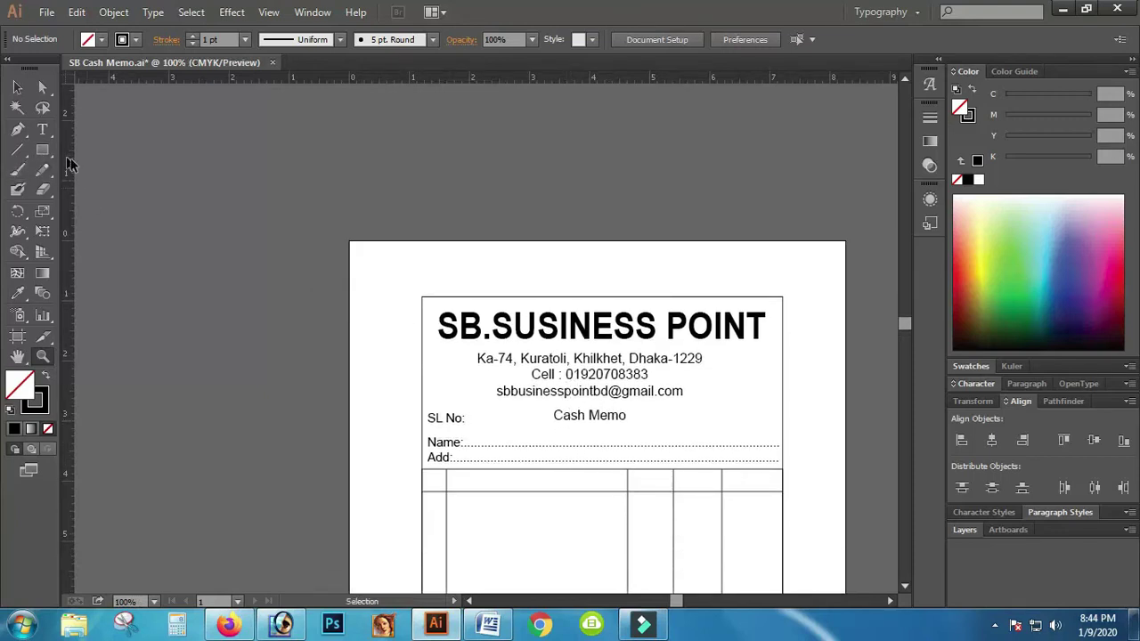
{"action": "left_click", "coordinate": [18, 87]}
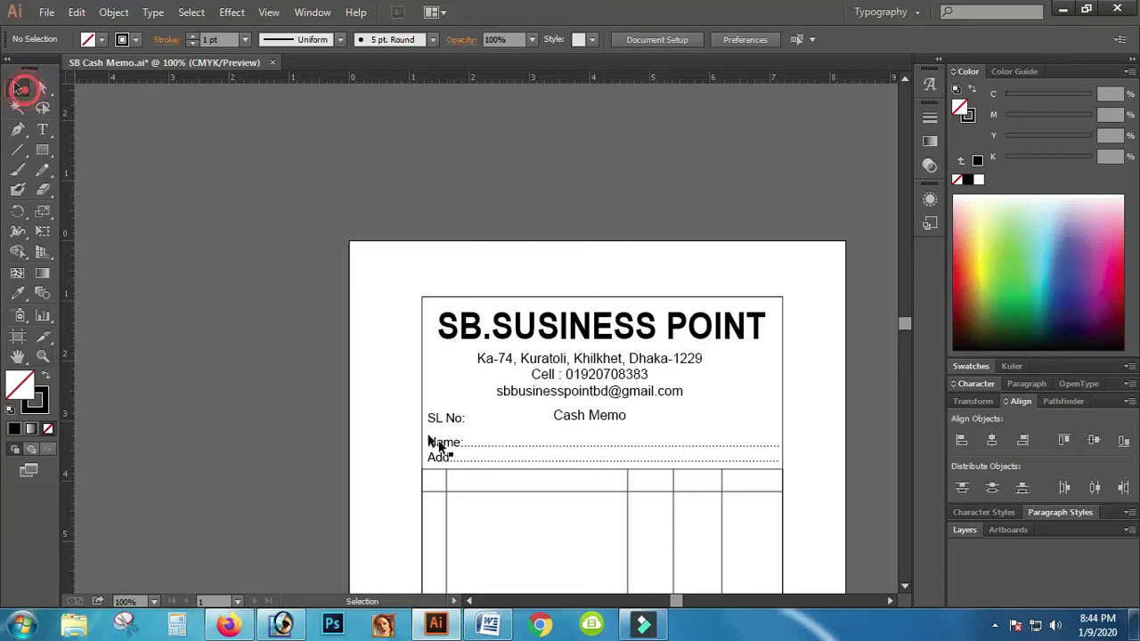
{"action": "left_click", "coordinate": [438, 420]}
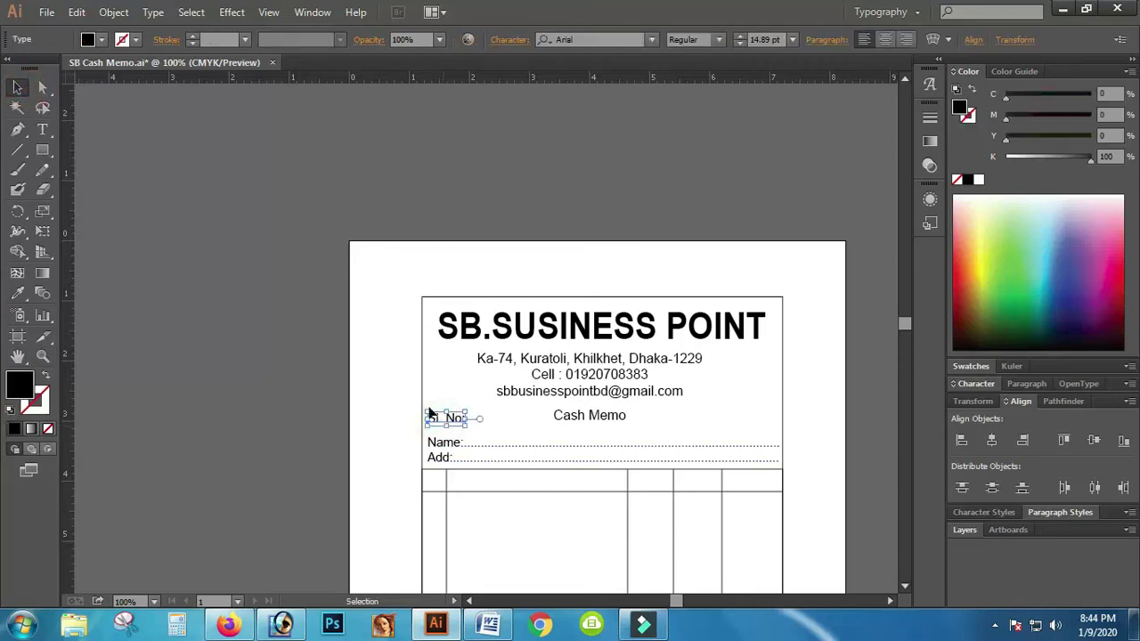
{"action": "key", "text": "Up"}
{"action": "left_click_drag", "start_coordinate": [469, 427], "coordinate": [463, 423]}
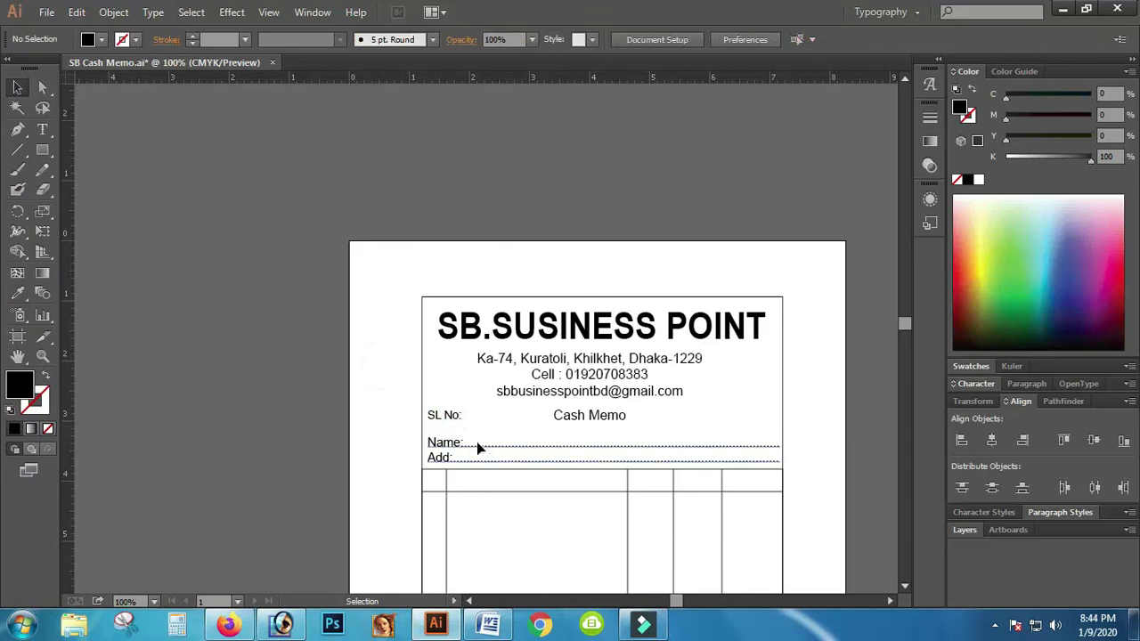
Step: Set the Name/Add text leading to 20 pt and move the block up slightly
{"action": "left_click", "coordinate": [477, 443]}
{"action": "left_click", "coordinate": [977, 383]}
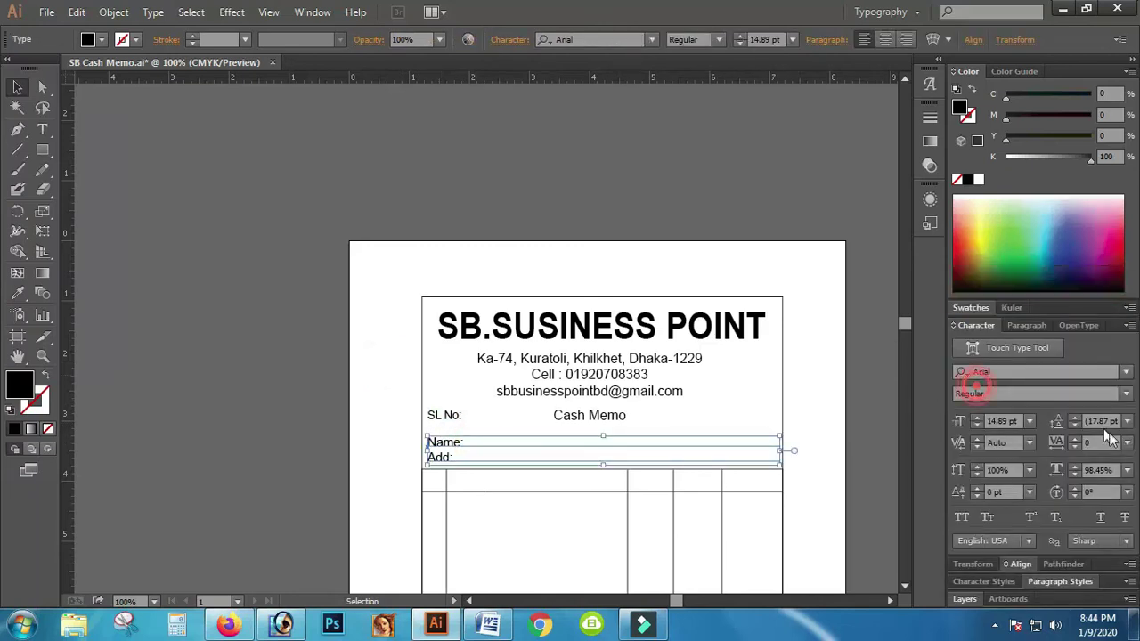
{"action": "left_click", "coordinate": [1076, 418]}
{"action": "left_click", "coordinate": [1076, 418]}
{"action": "left_click", "coordinate": [1076, 418]}
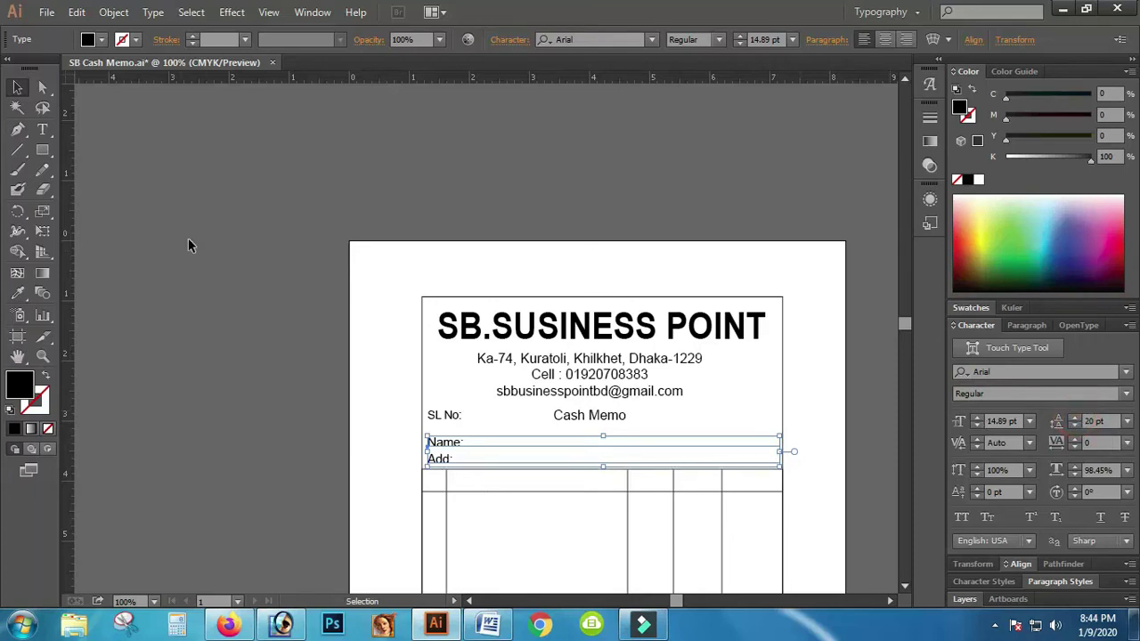
{"action": "key", "text": "Up"}
{"action": "key", "text": "Up"}
{"action": "key", "text": "Up"}
{"action": "key", "text": "Up"}
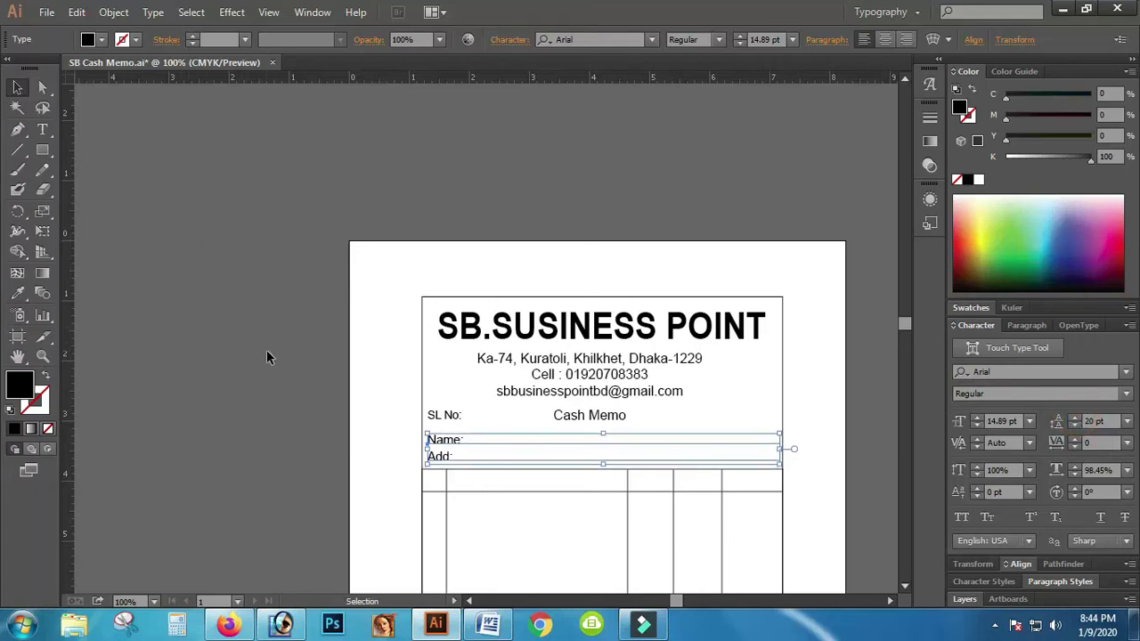
{"action": "key", "text": "Up"}
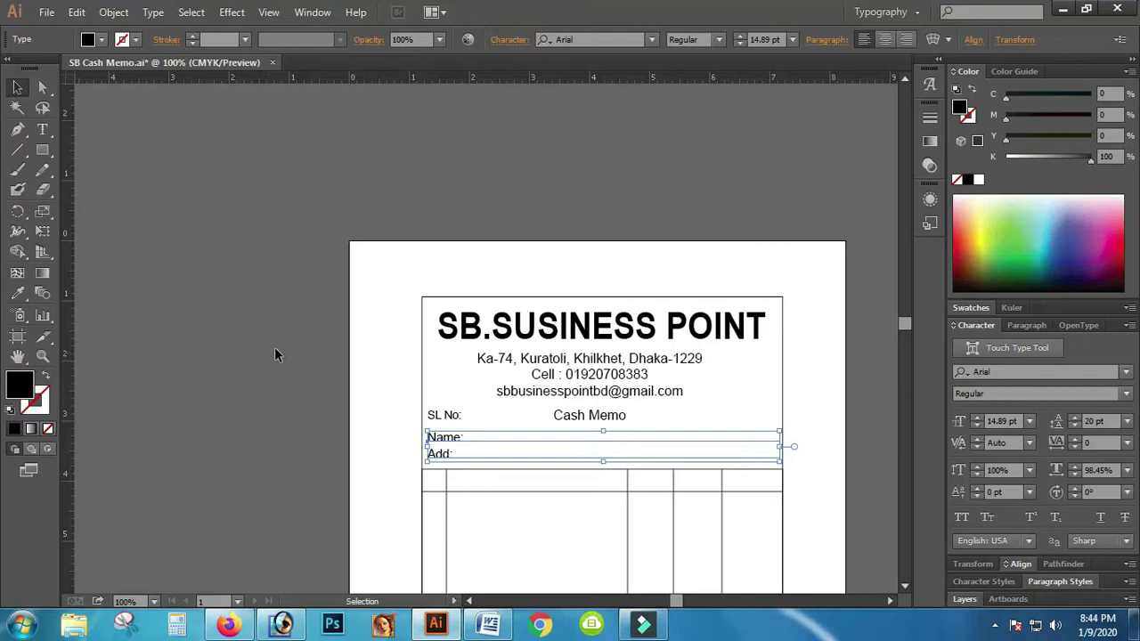
{"action": "left_click", "coordinate": [280, 349]}
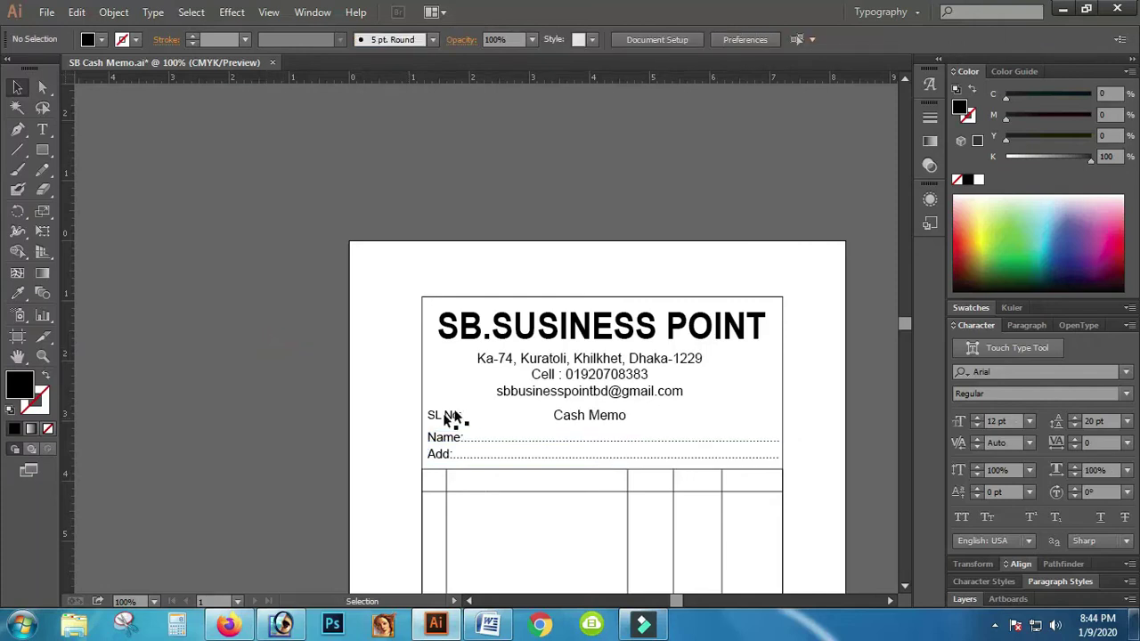
Step: Nudge the address, phone and e-mail block up slightly
{"action": "left_click", "coordinate": [595, 374]}
{"action": "key", "text": "Up"}
{"action": "key", "text": "Up"}
{"action": "key", "text": "Up"}
{"action": "key", "text": "Up"}
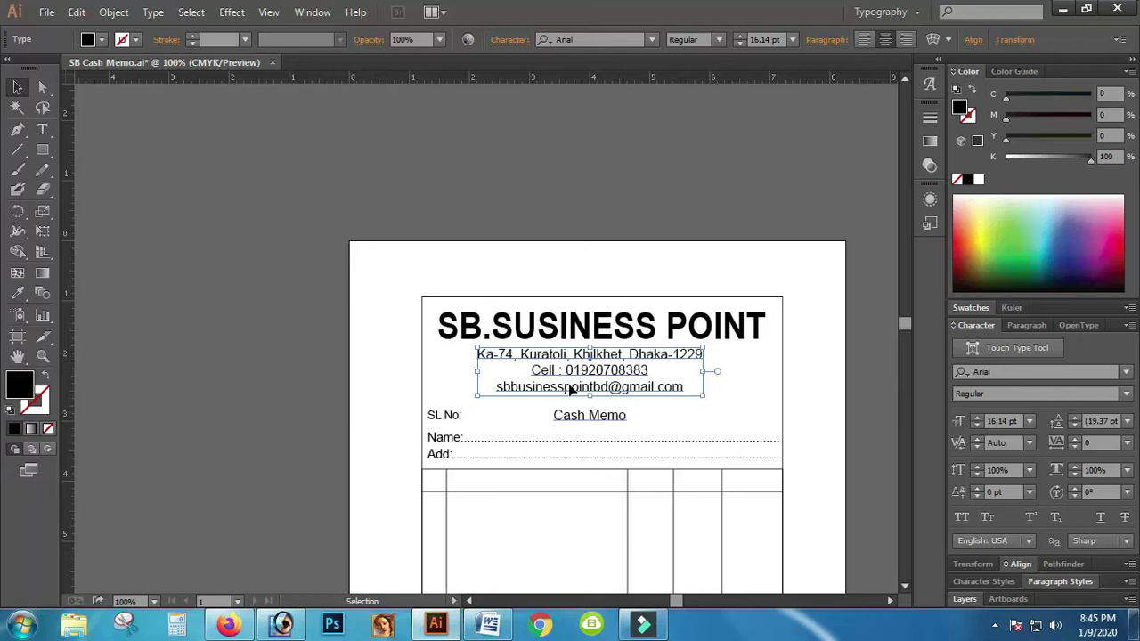
{"action": "left_click", "coordinate": [316, 353]}
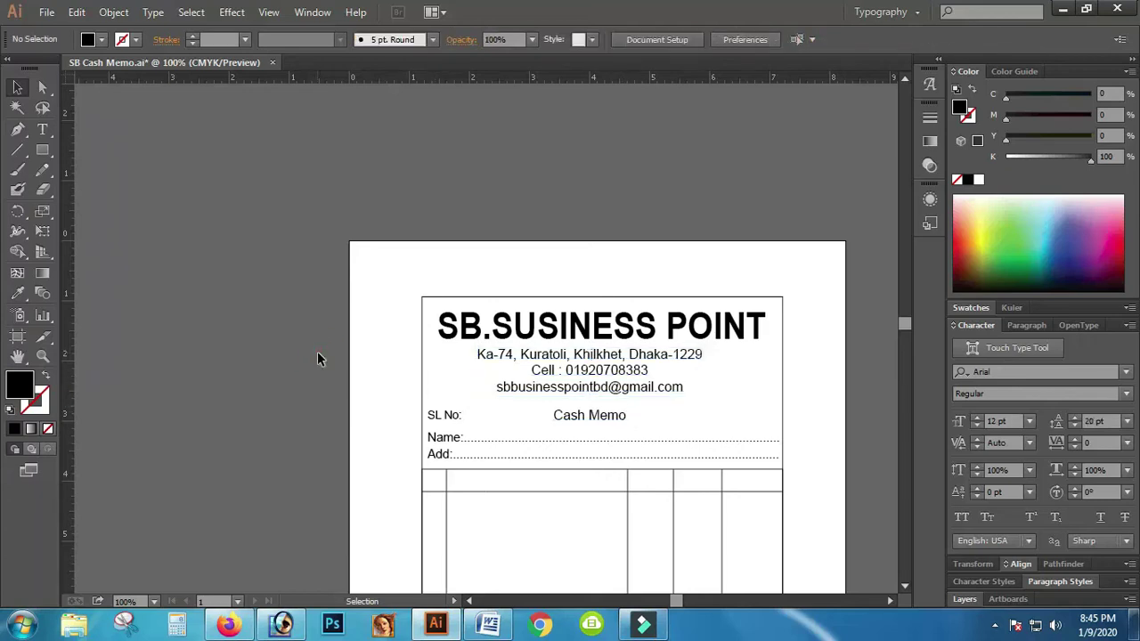
{"action": "scroll", "coordinate": [319, 359], "scroll_direction": "down", "scroll_amount": 5}
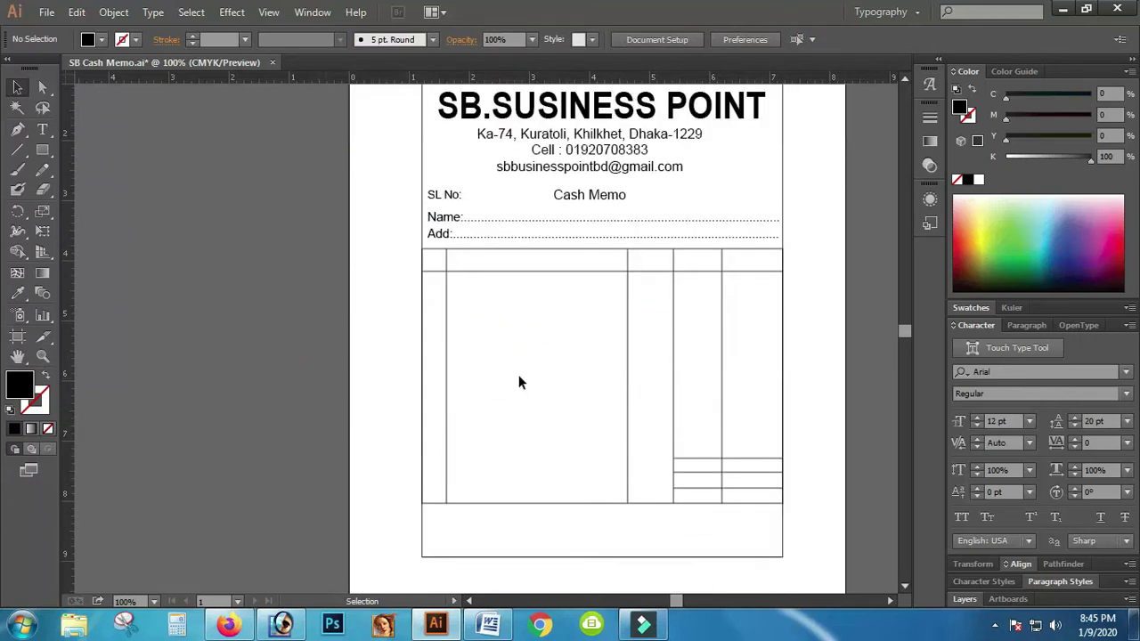
{"action": "scroll", "coordinate": [435, 369], "scroll_direction": "up", "scroll_amount": 1}
Step: Add the SL heading and position it in the first header cell
{"action": "left_click", "coordinate": [41, 129]}
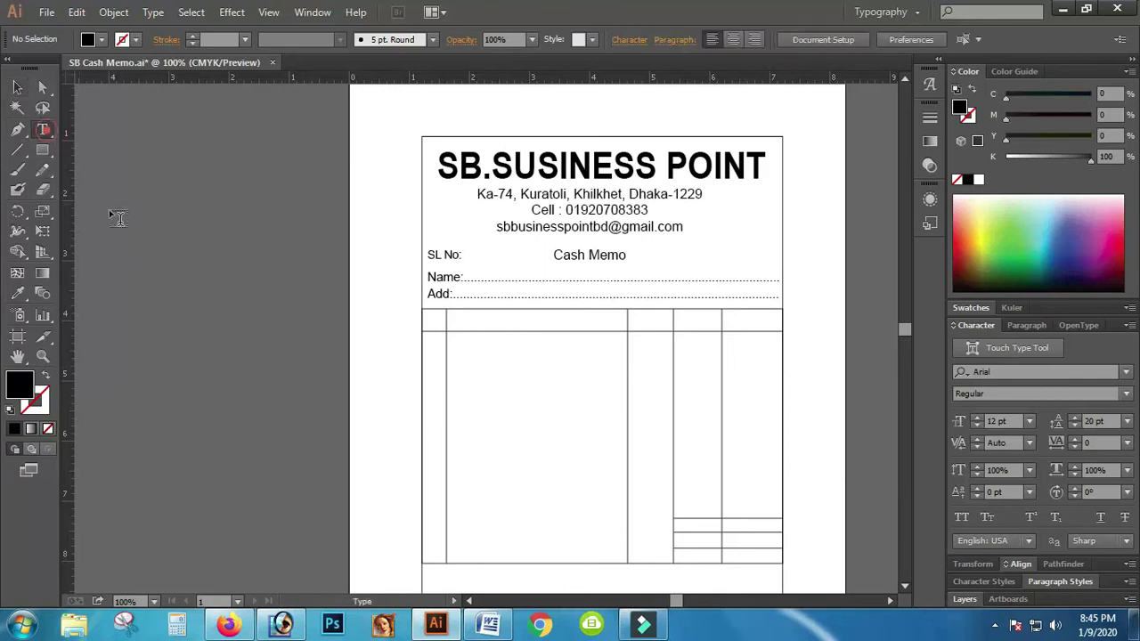
{"action": "left_click", "coordinate": [502, 401]}
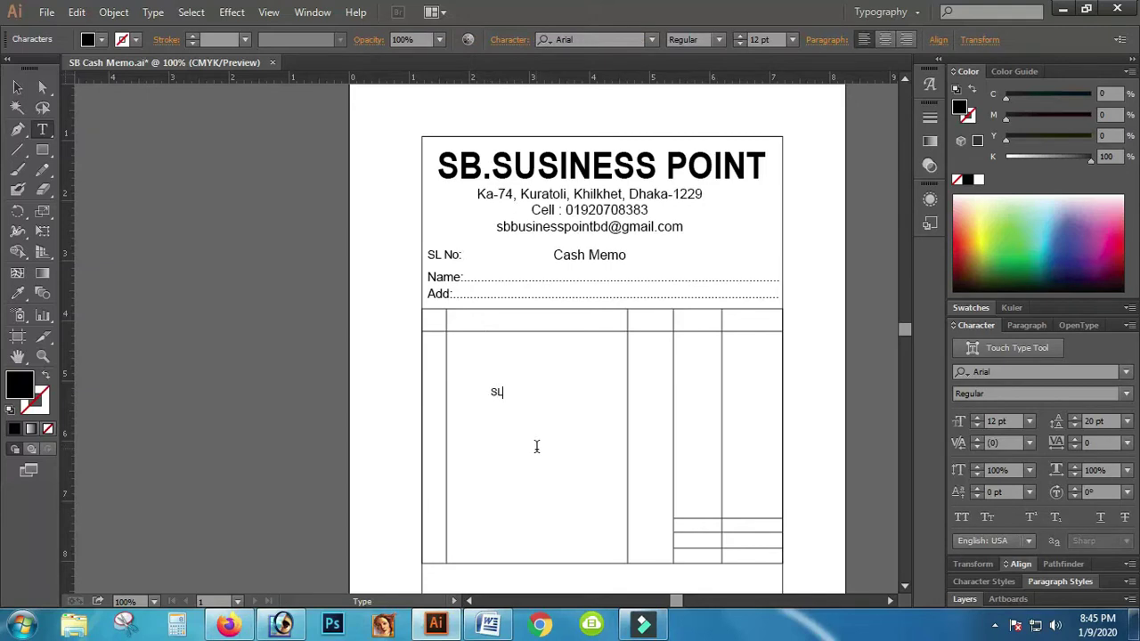
{"action": "left_click", "coordinate": [17, 87]}
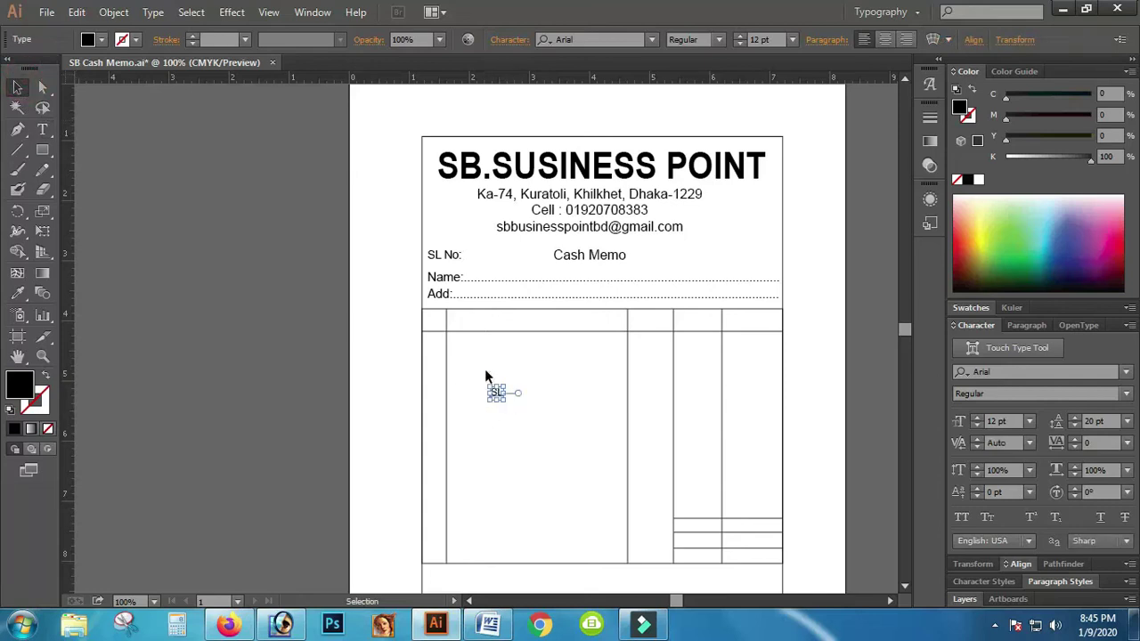
{"action": "left_click_drag", "start_coordinate": [501, 396], "coordinate": [435, 328]}
{"action": "left_click", "coordinate": [41, 129]}
{"action": "left_click", "coordinate": [431, 321]}
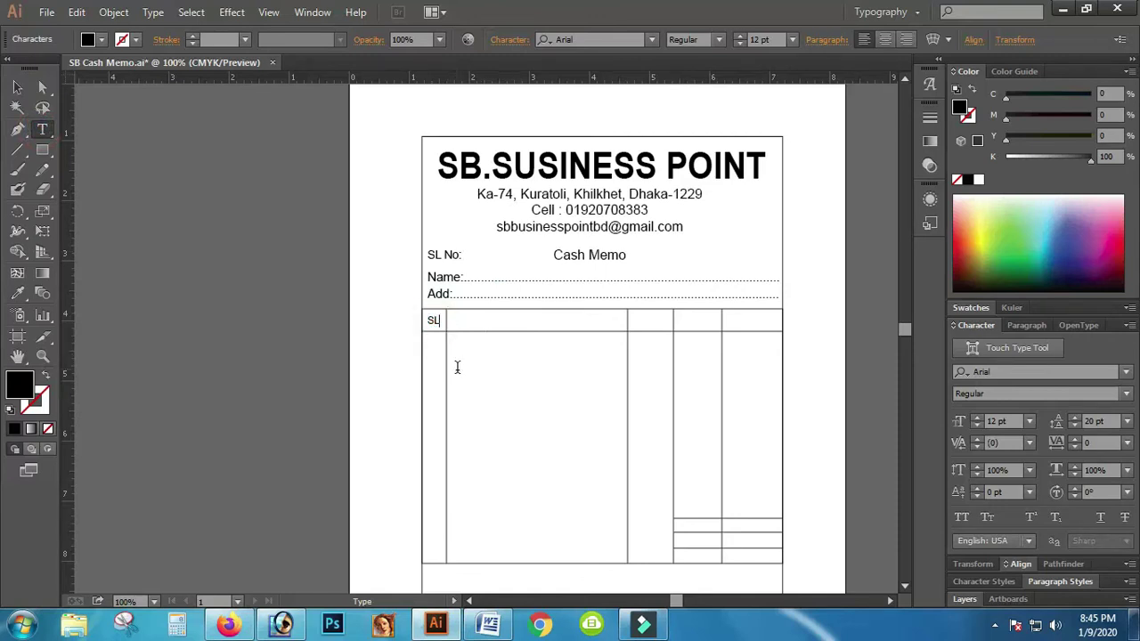
{"action": "left_click_drag", "start_coordinate": [424, 330], "coordinate": [433, 326]}
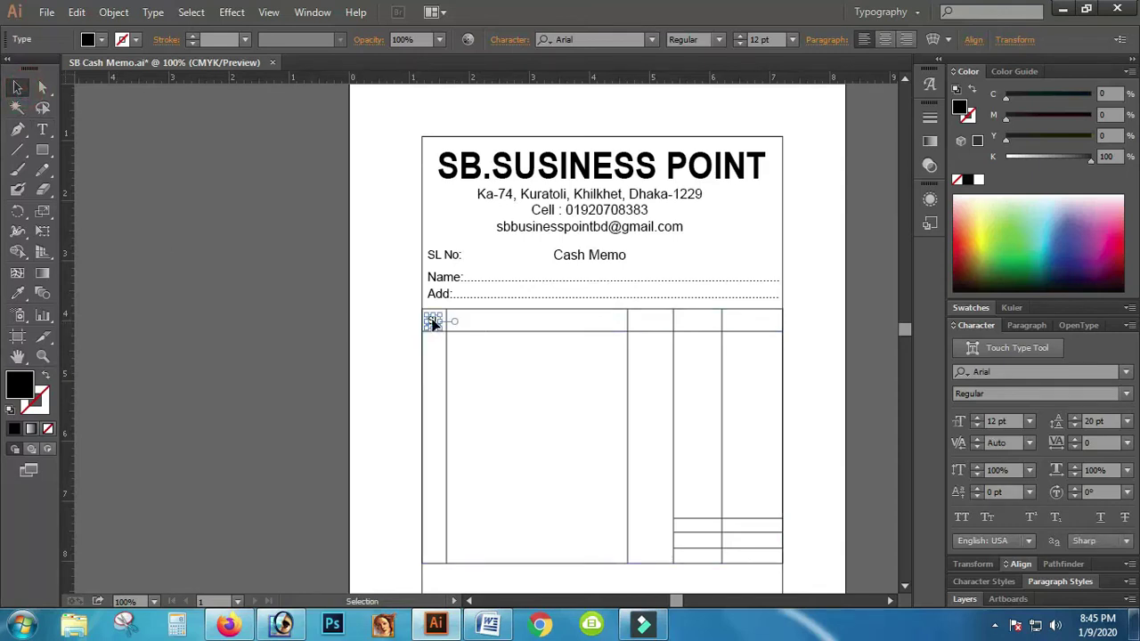
{"action": "left_click", "coordinate": [434, 332], "text": "ctrl"}
Step: Copy SL into the second column header and retype it as Description
{"action": "left_click_drag", "start_coordinate": [434, 328], "coordinate": [500, 317]}
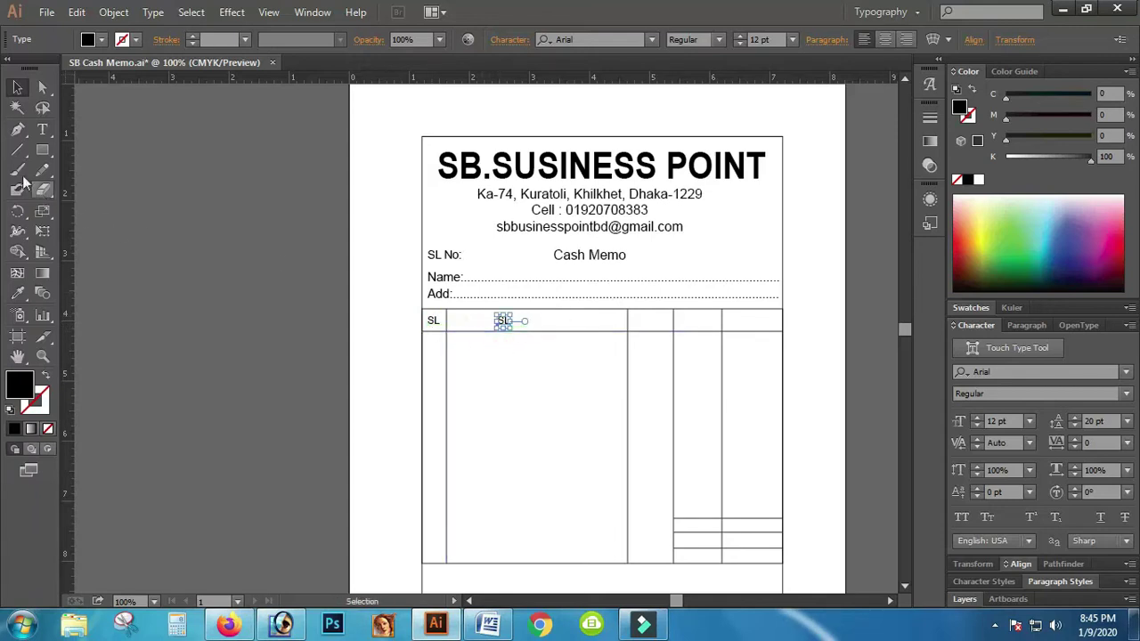
{"action": "left_click", "coordinate": [42, 129]}
{"action": "left_click", "coordinate": [502, 320]}
{"action": "key", "text": "ctrl+a"}
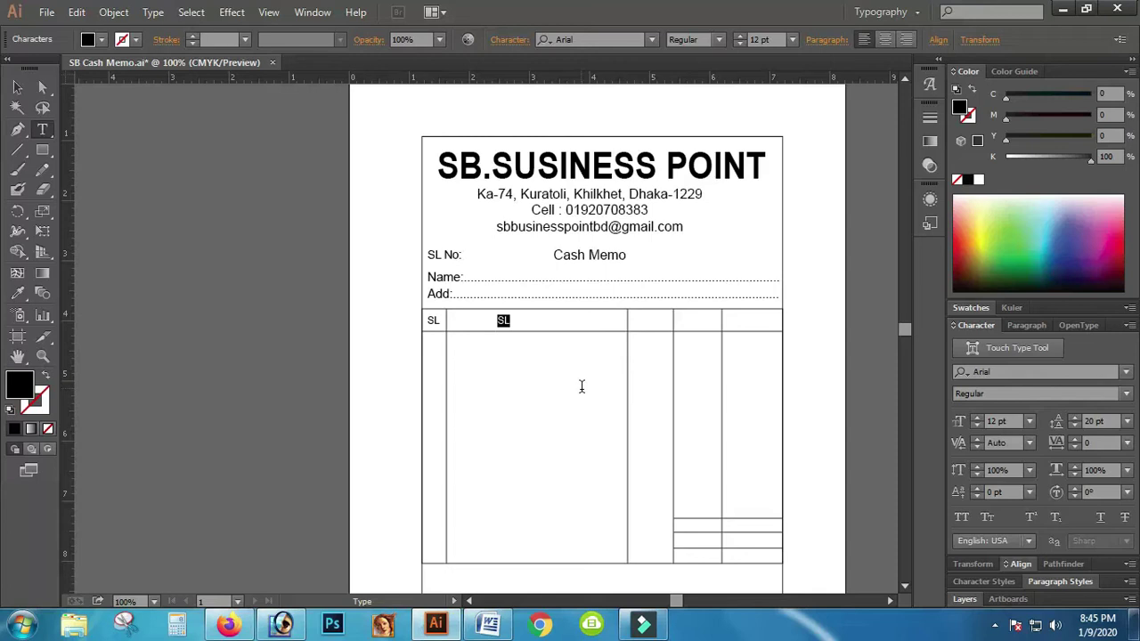
{"action": "type", "text": "Description"}
{"action": "left_click", "coordinate": [17, 87]}
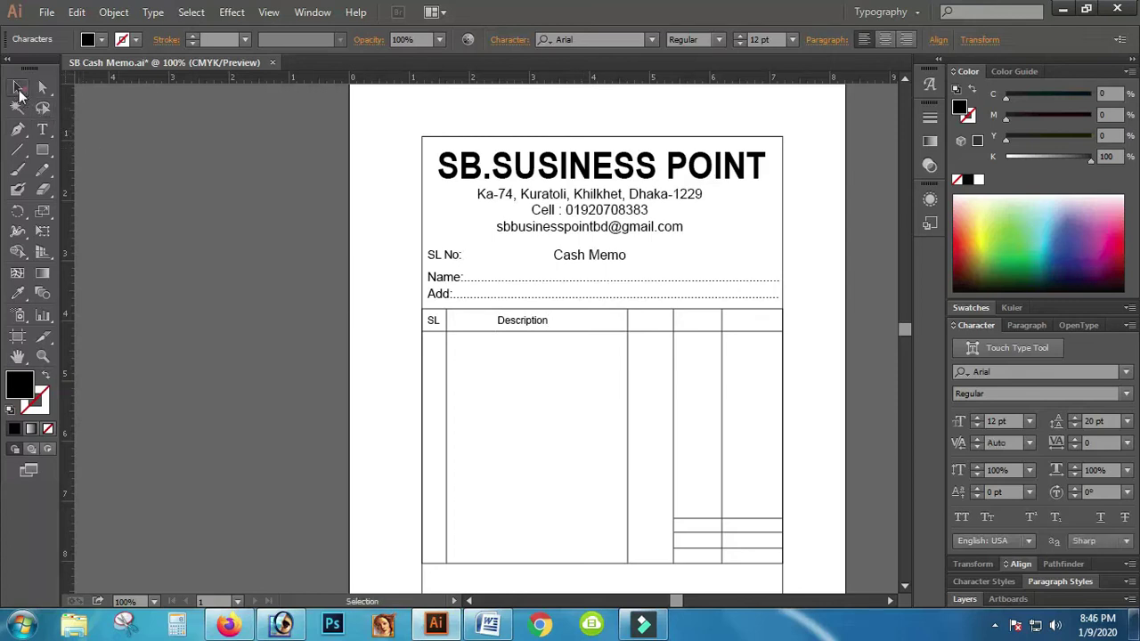
Step: Duplicate Description, retype it as Qty, and move it into the third column header
{"action": "key", "text": "a"}
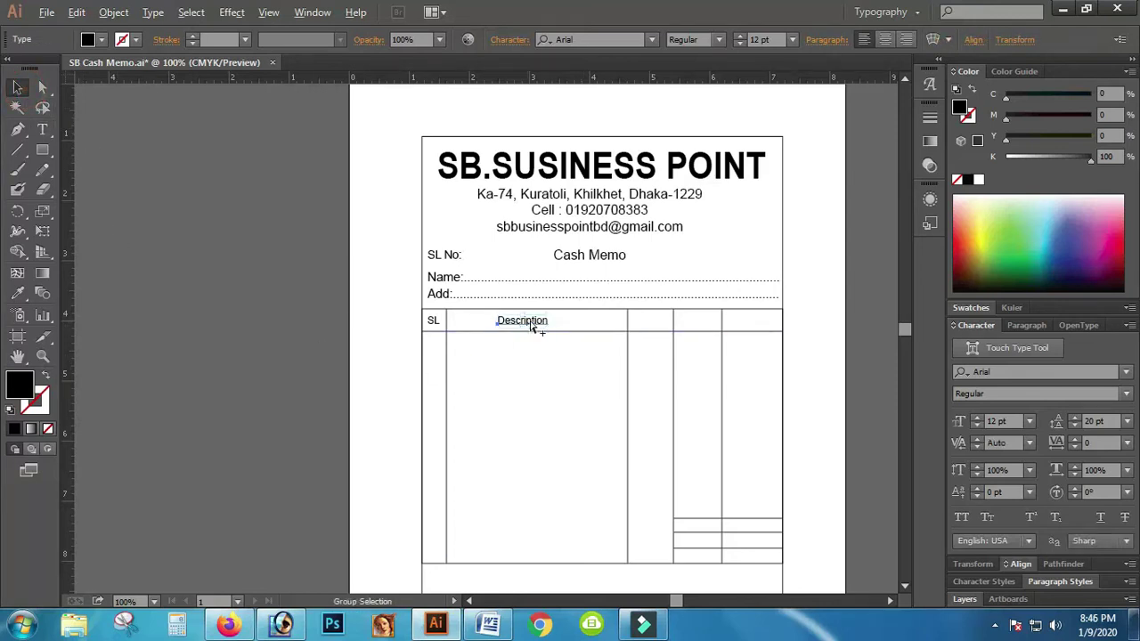
{"action": "left_click_drag", "start_coordinate": [525, 328], "coordinate": [583, 374]}
{"action": "key", "text": "t"}
{"action": "left_click", "coordinate": [580, 369]}
{"action": "key", "text": "ctrl+a"}
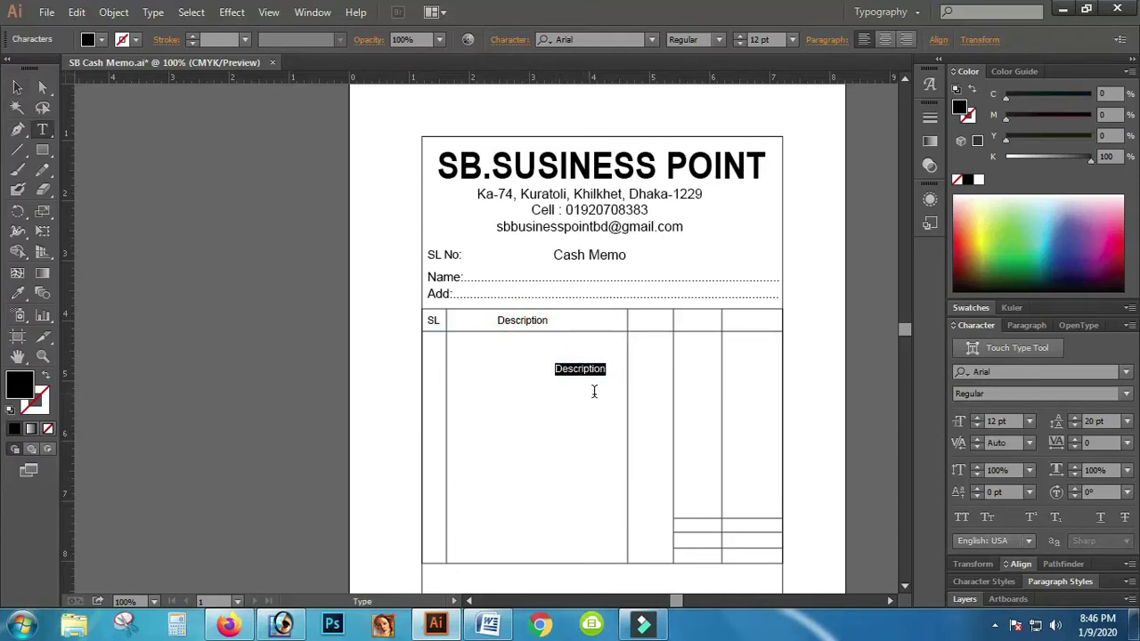
{"action": "type", "text": "Qty"}
{"action": "left_click", "coordinate": [17, 87]}
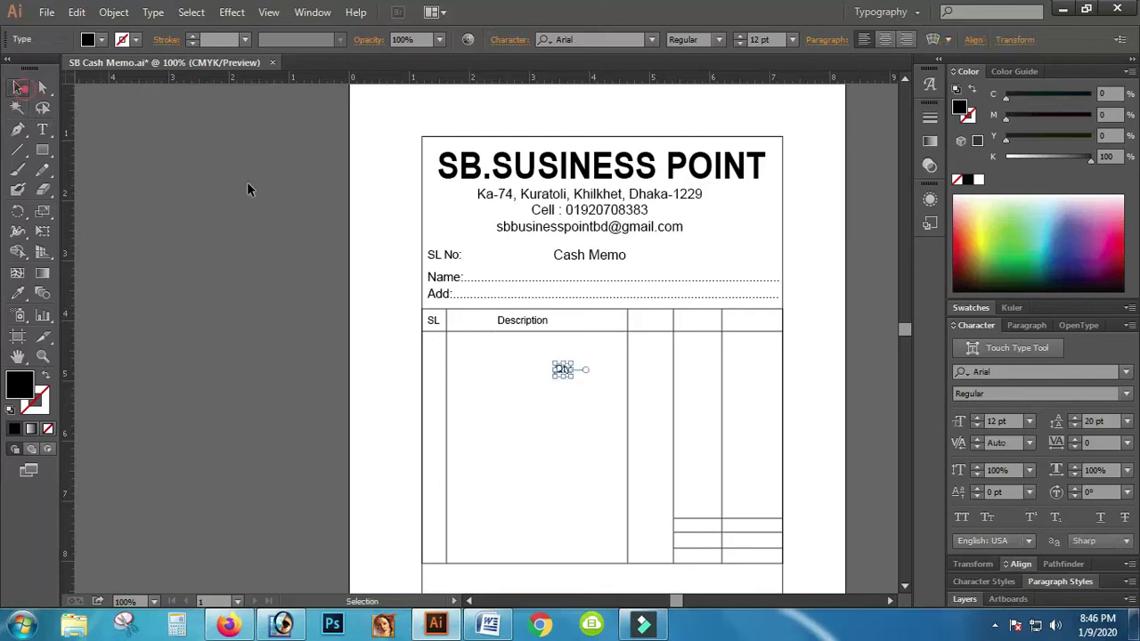
{"action": "left_click_drag", "start_coordinate": [570, 372], "coordinate": [659, 324]}
Step: Zoom to 150% and copy Qty into the fourth column header, retyped as Rate
{"action": "left_click", "coordinate": [46, 363]}
{"action": "left_click", "coordinate": [649, 384]}
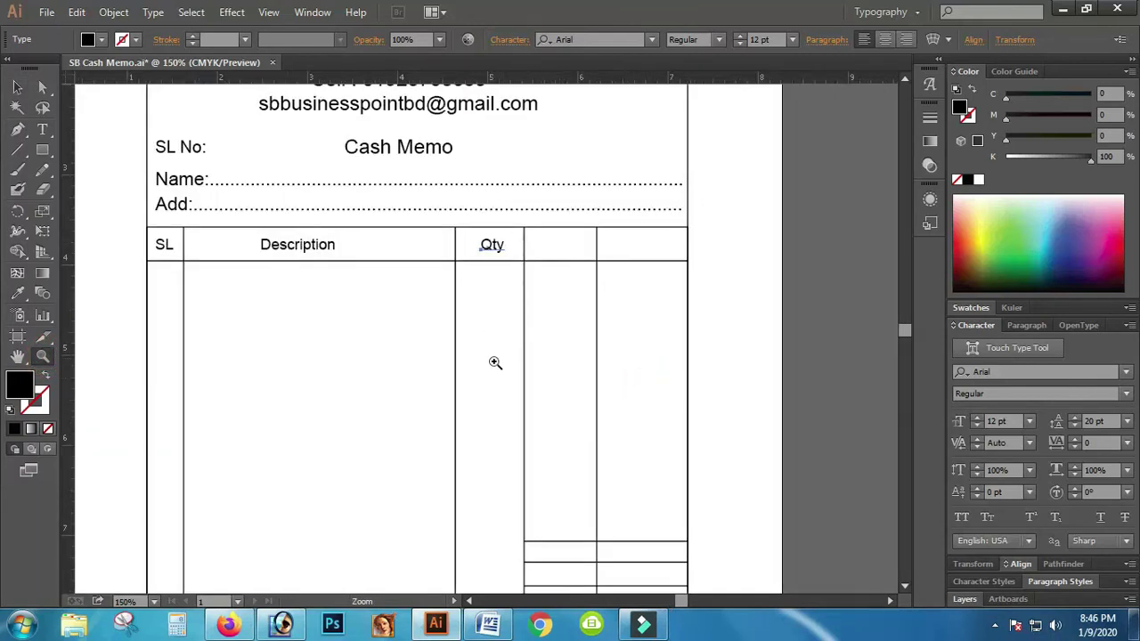
{"action": "scroll", "coordinate": [497, 364], "scroll_direction": "up", "scroll_amount": 2}
{"action": "scroll", "coordinate": [410, 402], "scroll_direction": "up", "scroll_amount": 3}
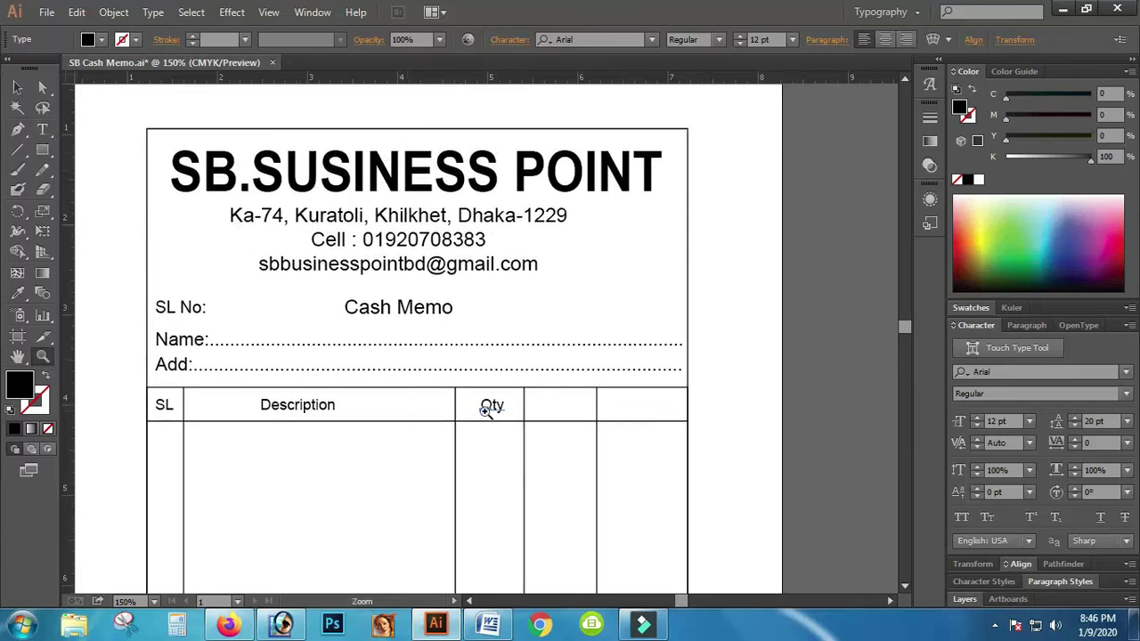
{"action": "left_click", "coordinate": [18, 89]}
{"action": "left_click", "coordinate": [491, 407]}
{"action": "left_click_drag", "start_coordinate": [492, 407], "coordinate": [566, 412]}
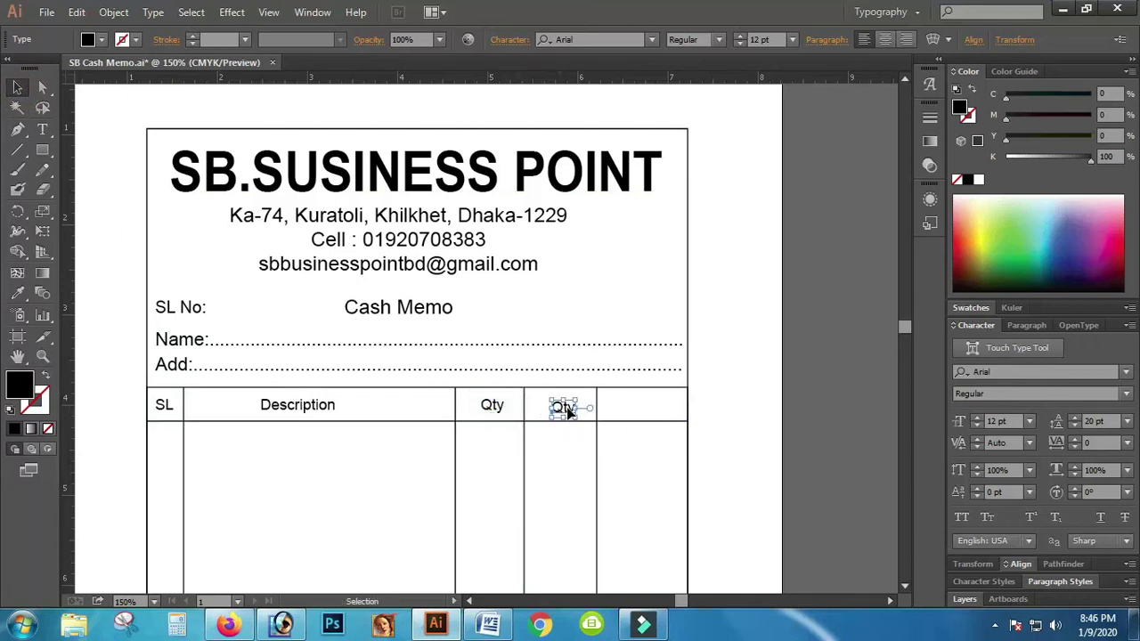
{"action": "double_click", "coordinate": [564, 409]}
{"action": "double_click", "coordinate": [564, 409]}
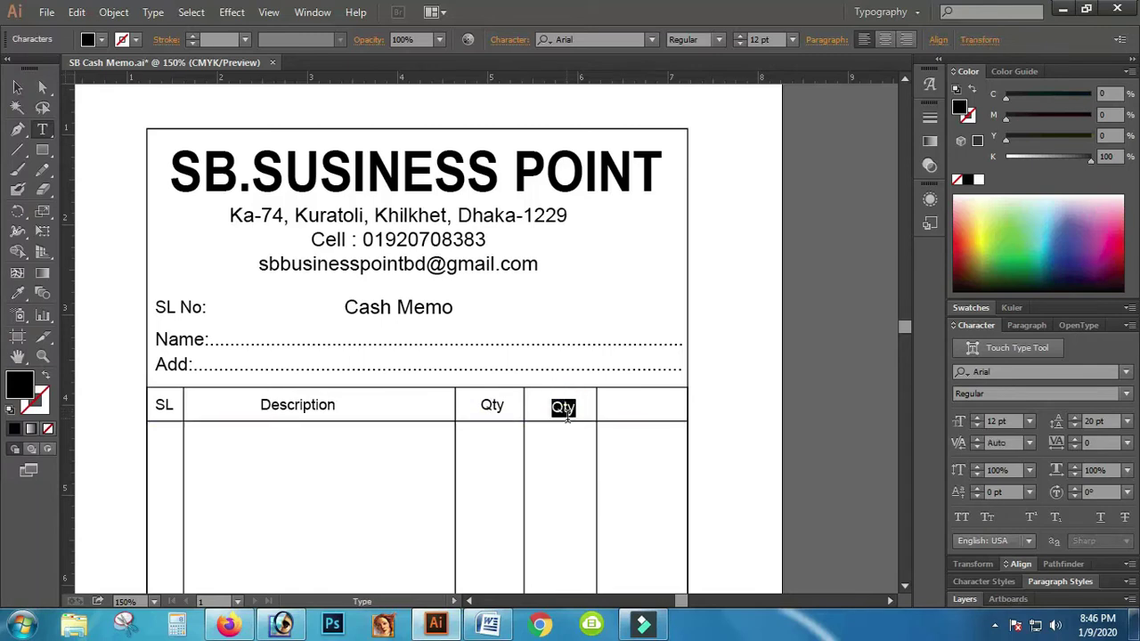
{"action": "type", "text": "Rate"}
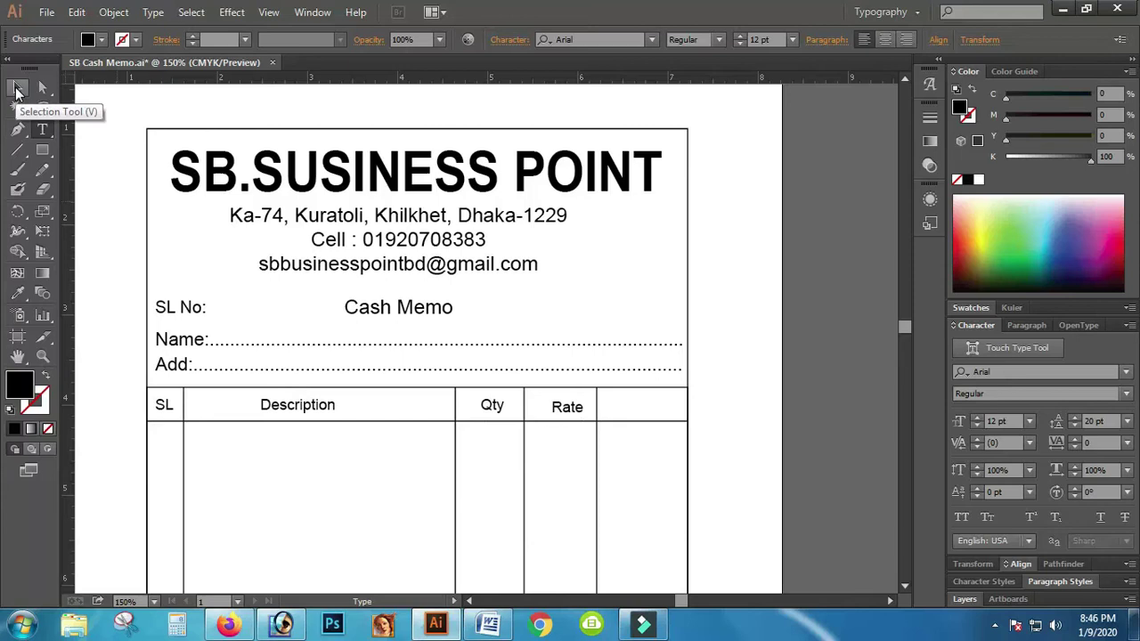
{"action": "left_click", "coordinate": [16, 89]}
Step: Copy Rate into the last column header and retype it as Amount
{"action": "left_click_drag", "start_coordinate": [570, 410], "coordinate": [634, 414]}
{"action": "double_click", "coordinate": [633, 412]}
{"action": "key", "text": "Escape"}
{"action": "double_click", "coordinate": [641, 428]}
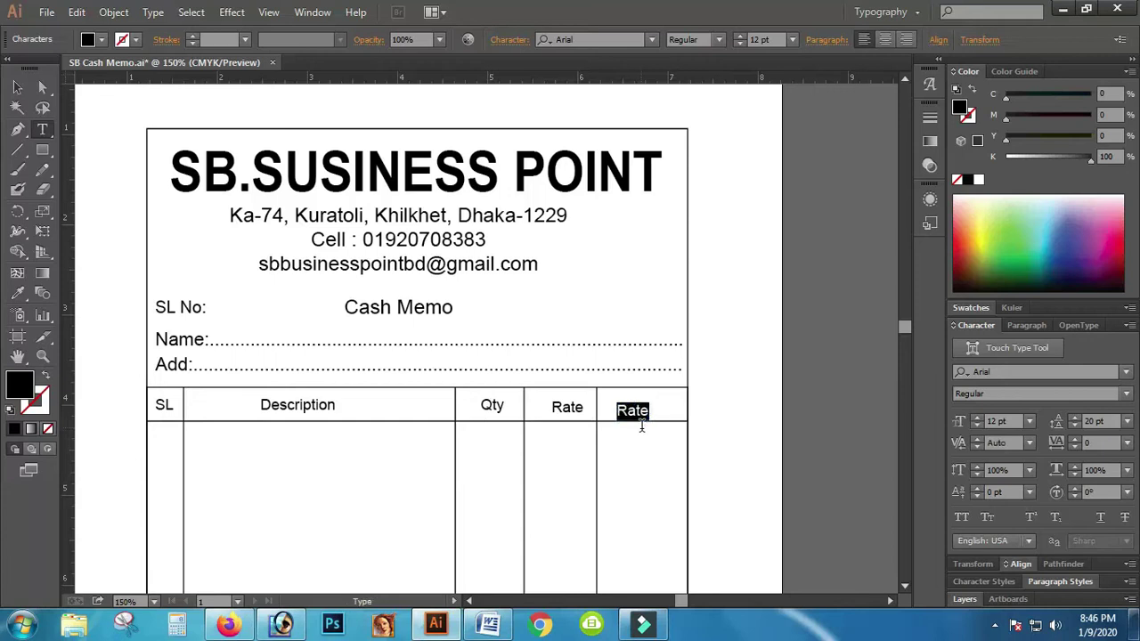
{"action": "type", "text": "T.K"}
{"action": "left_click_drag", "start_coordinate": [640, 408], "coordinate": [618, 403]}
{"action": "type", "text": "Amount"}
Step: Select the Amount, Rate, Qty, Description and SL headings together
{"action": "left_click", "coordinate": [17, 87]}
{"action": "left_click", "coordinate": [564, 407], "text": "shift"}
{"action": "left_click", "coordinate": [492, 407], "text": "shift"}
{"action": "left_click", "coordinate": [298, 407], "text": "shift"}
{"action": "left_click", "coordinate": [165, 406], "text": "shift"}
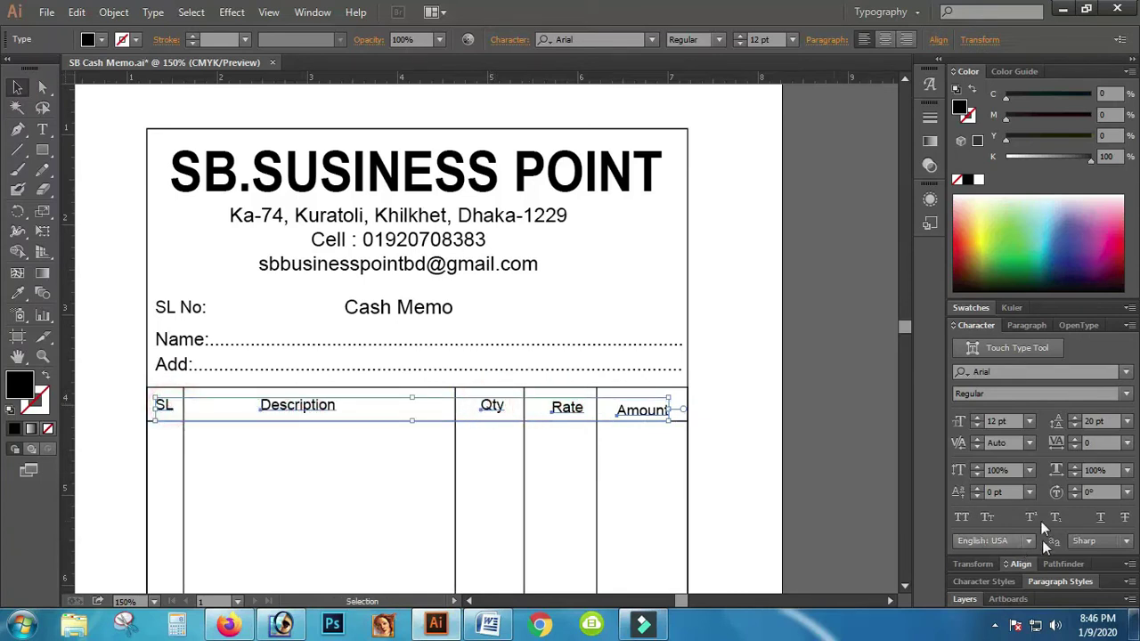
Step: Vertically centre the five headings, nudge them up, and centre Rate and Description in their columns
{"action": "left_click", "coordinate": [1022, 565]}
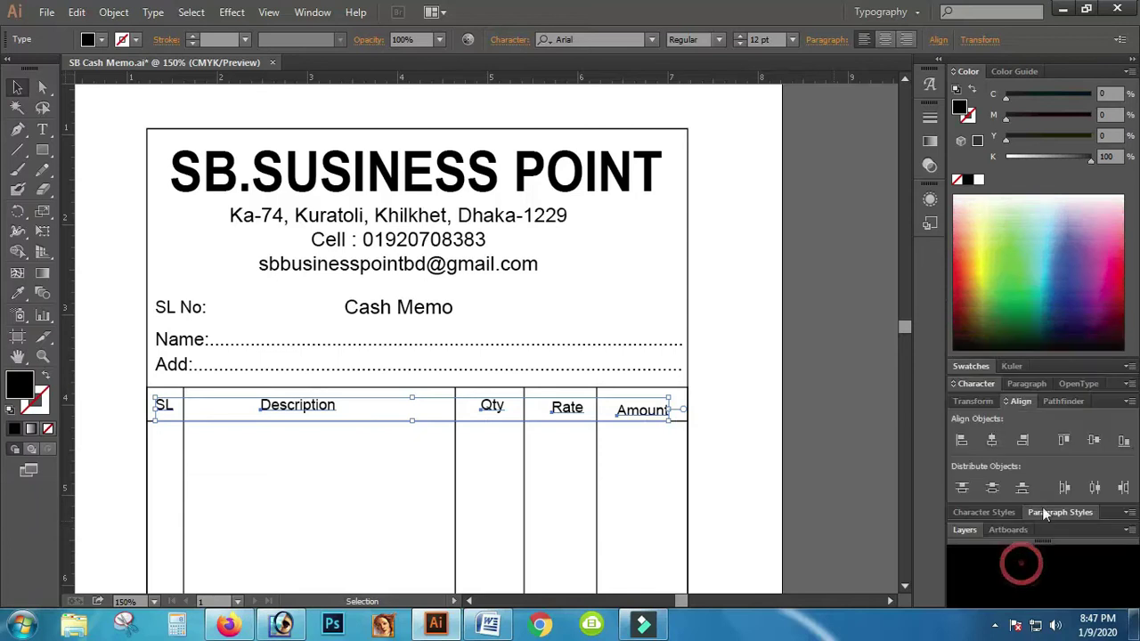
{"action": "left_click", "coordinate": [1098, 445]}
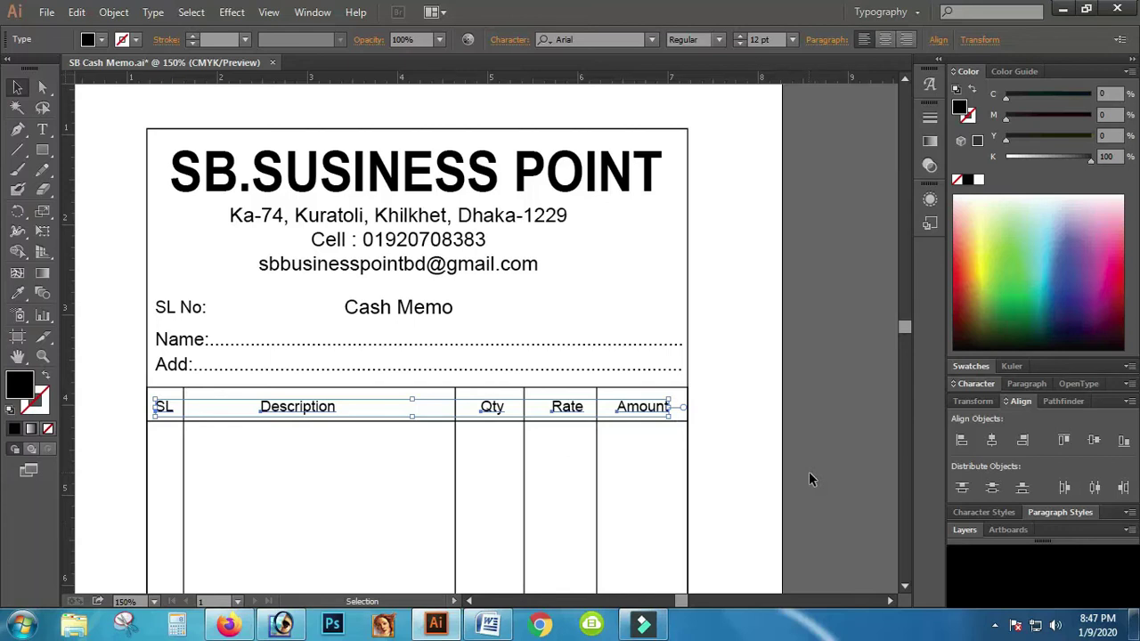
{"action": "key", "text": "Up"}
{"action": "key", "text": "Up"}
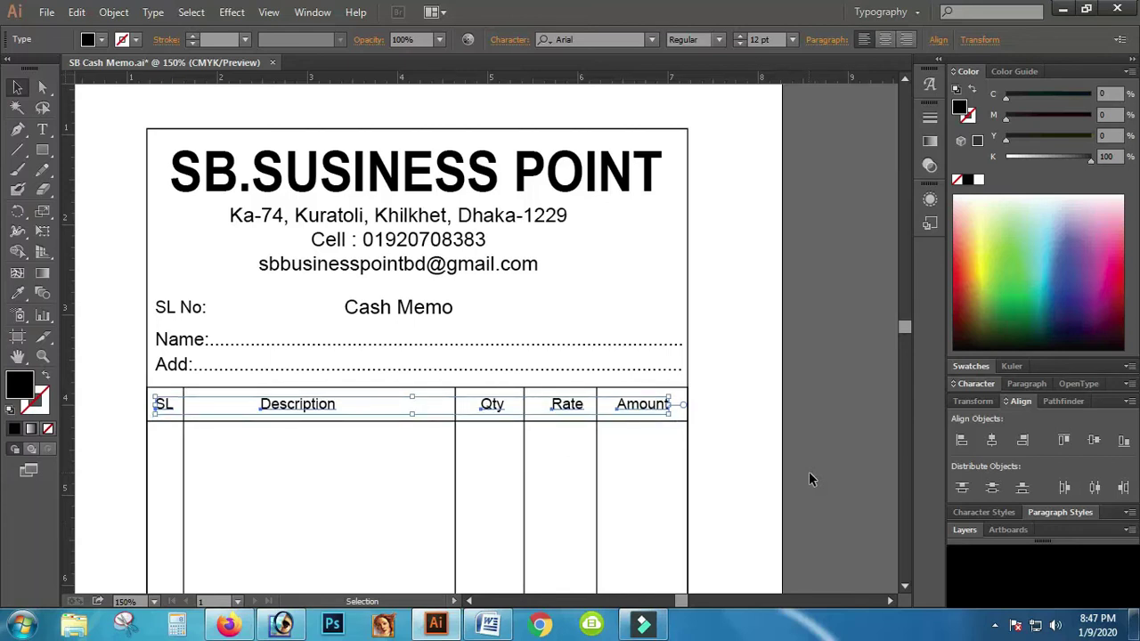
{"action": "left_click", "coordinate": [829, 450]}
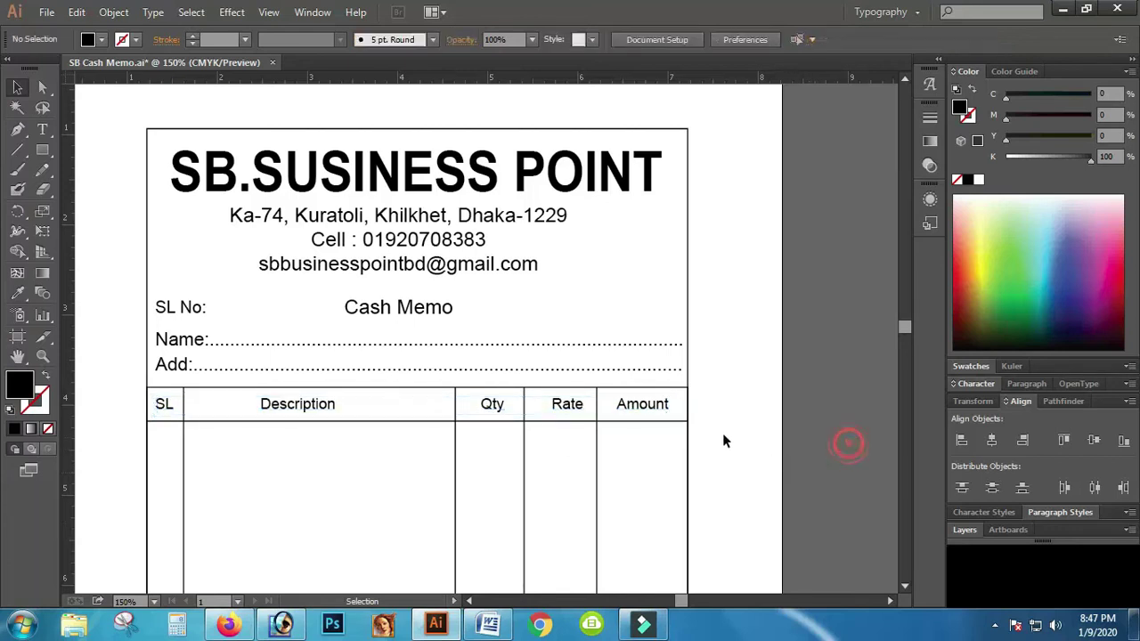
{"action": "left_click", "coordinate": [570, 406]}
{"action": "key", "text": "Left"}
{"action": "key", "text": "Left"}
{"action": "key", "text": "Left"}
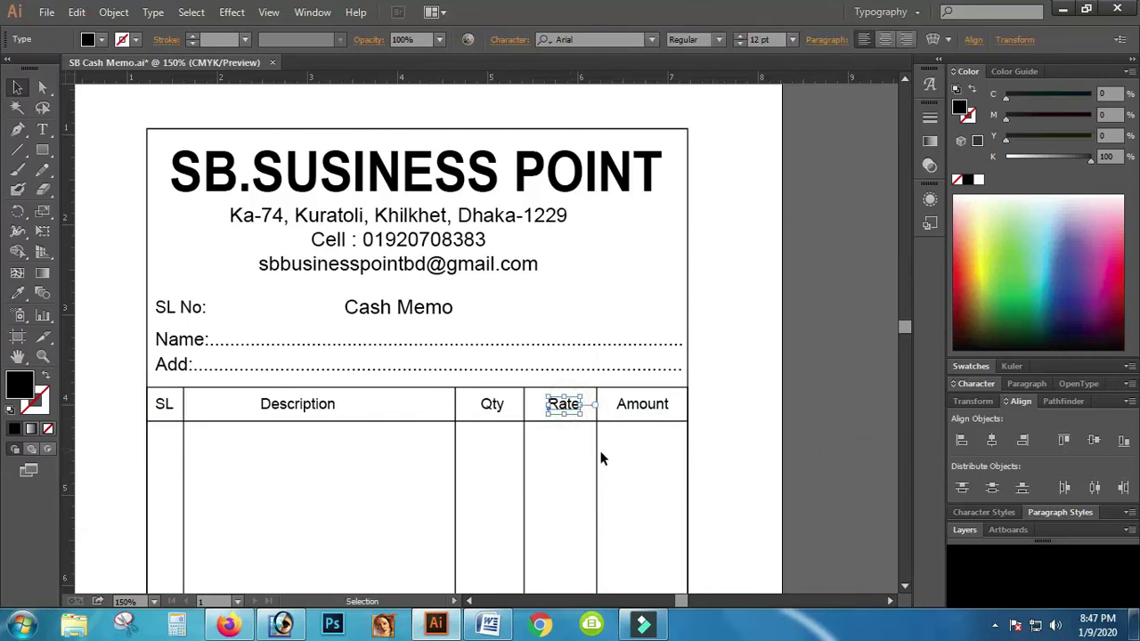
{"action": "left_click", "coordinate": [307, 408]}
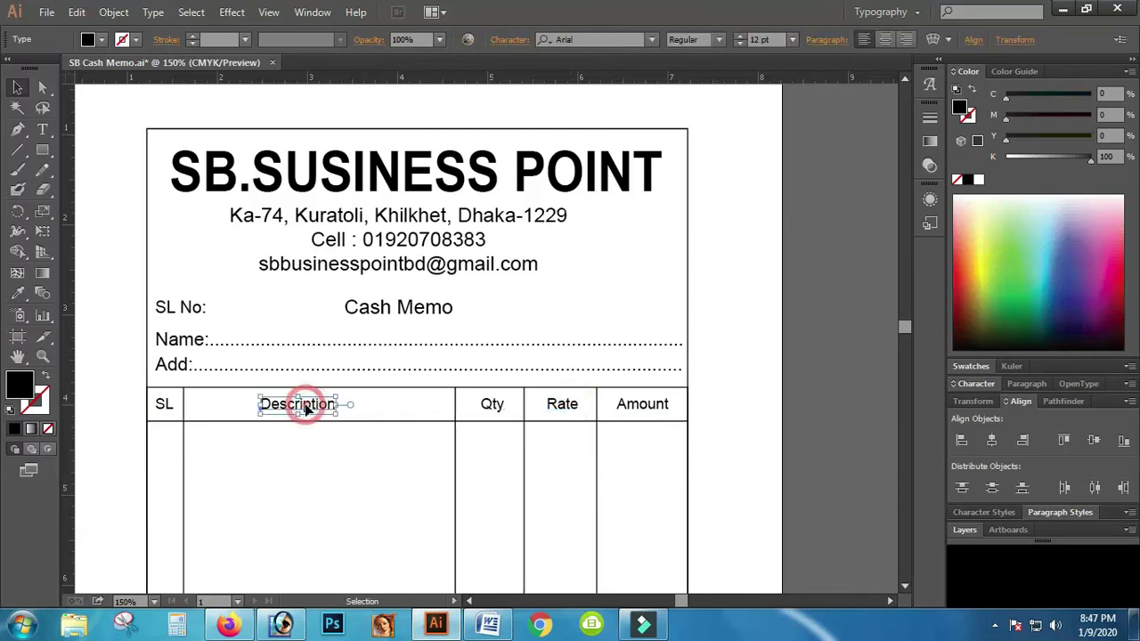
{"action": "key", "text": "Right"}
{"action": "key", "text": "Right"}
{"action": "key", "text": "Right"}
{"action": "key", "text": "Right"}
{"action": "key", "text": "Right"}
{"action": "key", "text": "Right"}
{"action": "key", "text": "Right"}
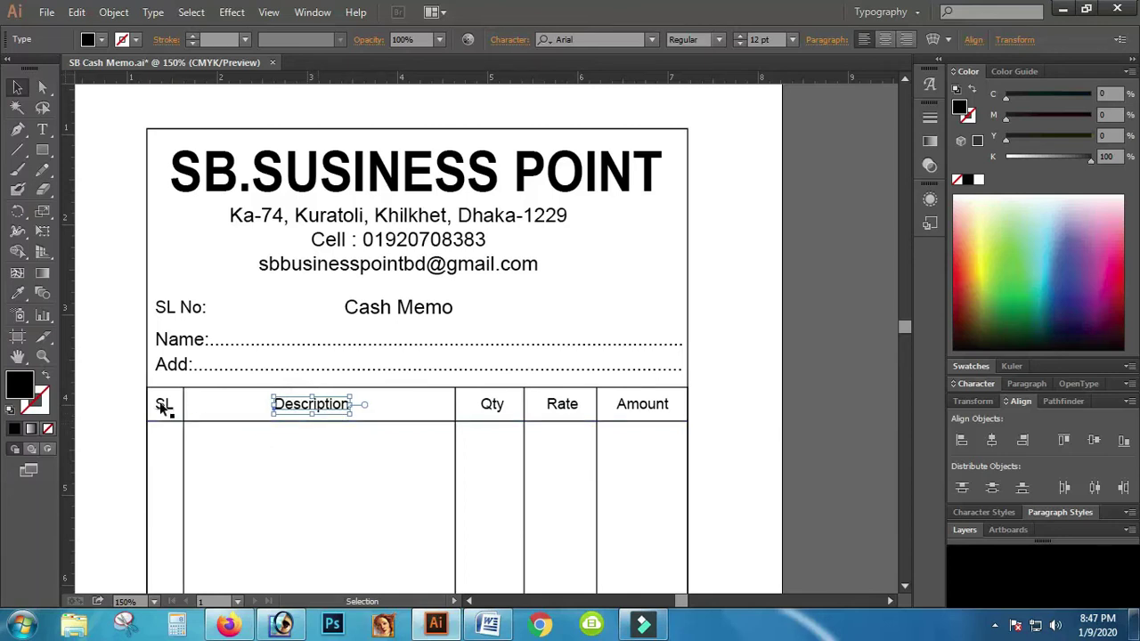
Step: Group the SL, Description, Qty, Rate and Amount headings, then select the memo's header content
{"action": "left_click", "coordinate": [162, 405]}
{"action": "left_click", "coordinate": [789, 456]}
{"action": "left_click", "coordinate": [163, 404]}
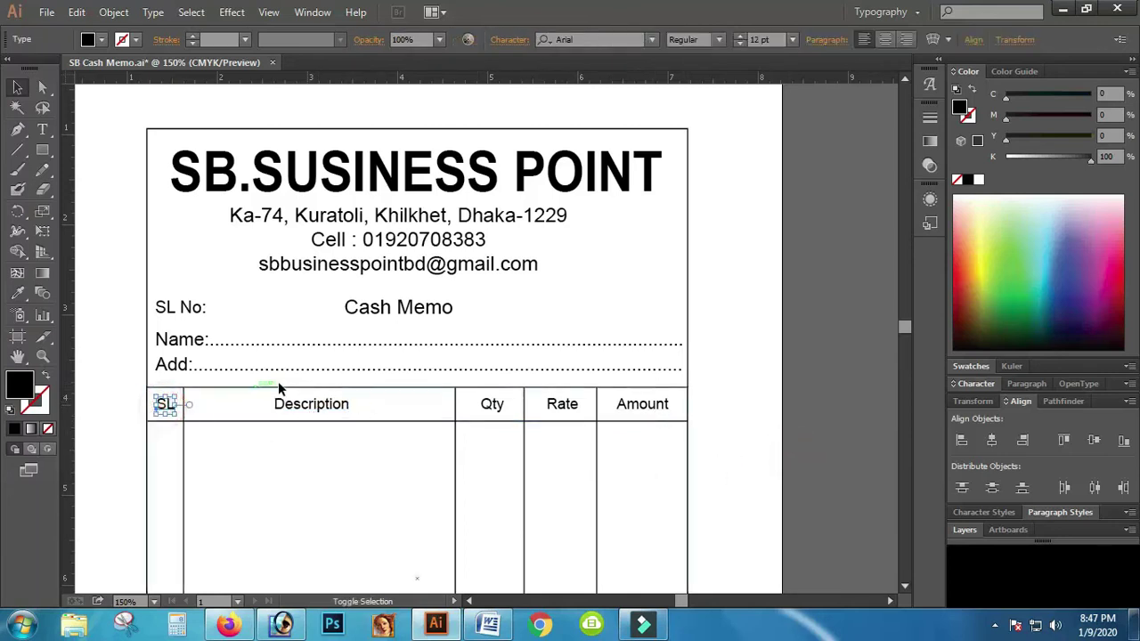
{"action": "left_click", "coordinate": [320, 408], "text": "shift"}
{"action": "left_click", "coordinate": [496, 405], "text": "shift"}
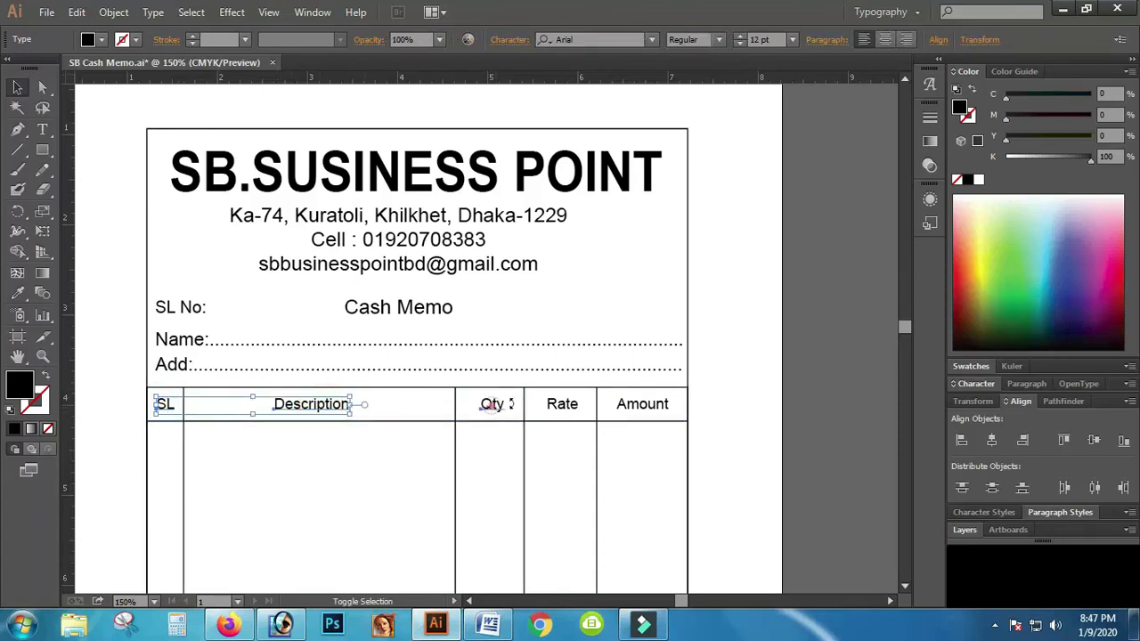
{"action": "left_click", "coordinate": [565, 407], "text": "shift"}
{"action": "left_click", "coordinate": [644, 407], "text": "shift"}
{"action": "left_click", "coordinate": [778, 456]}
{"action": "key", "text": "ctrl+g"}
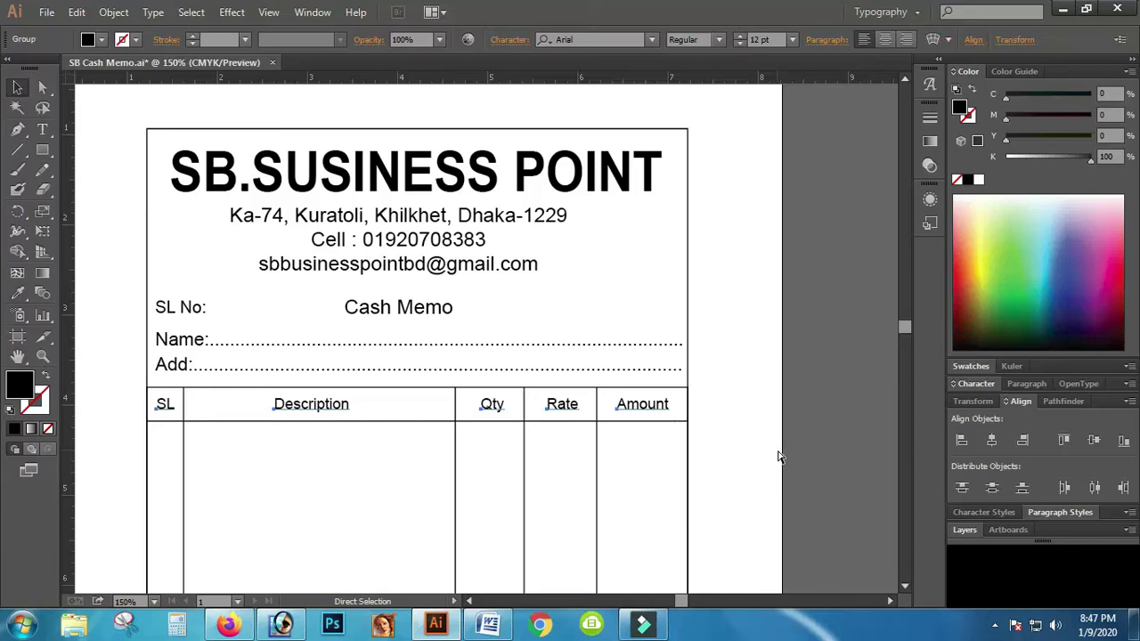
{"action": "key", "text": "v"}
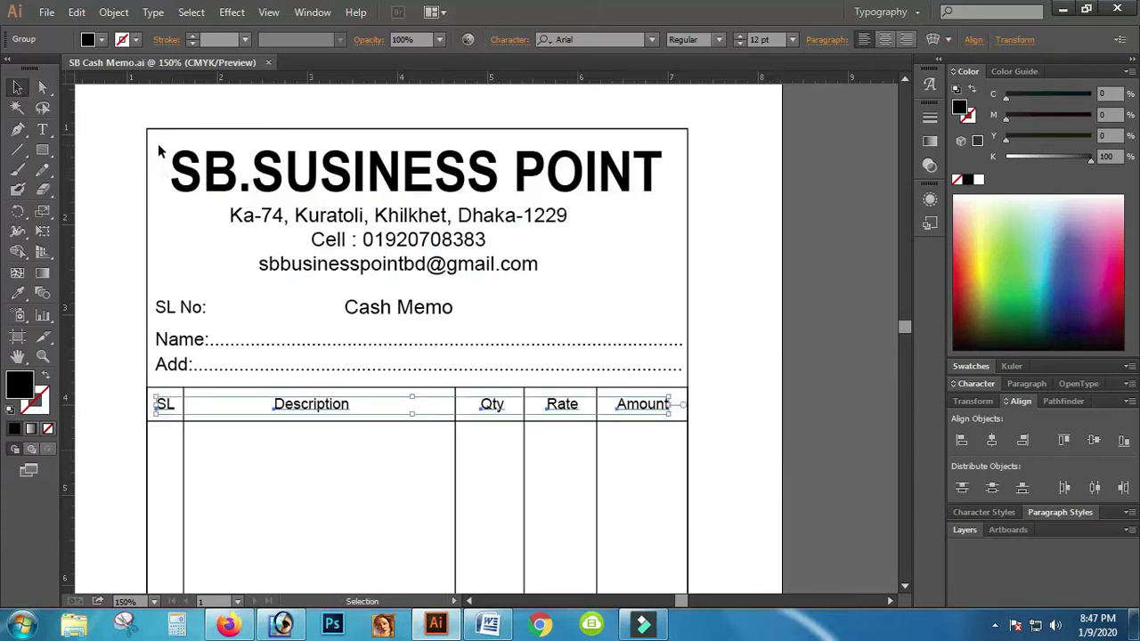
{"action": "left_click", "coordinate": [160, 150]}
{"action": "left_click_drag", "start_coordinate": [169, 145], "coordinate": [430, 363]}
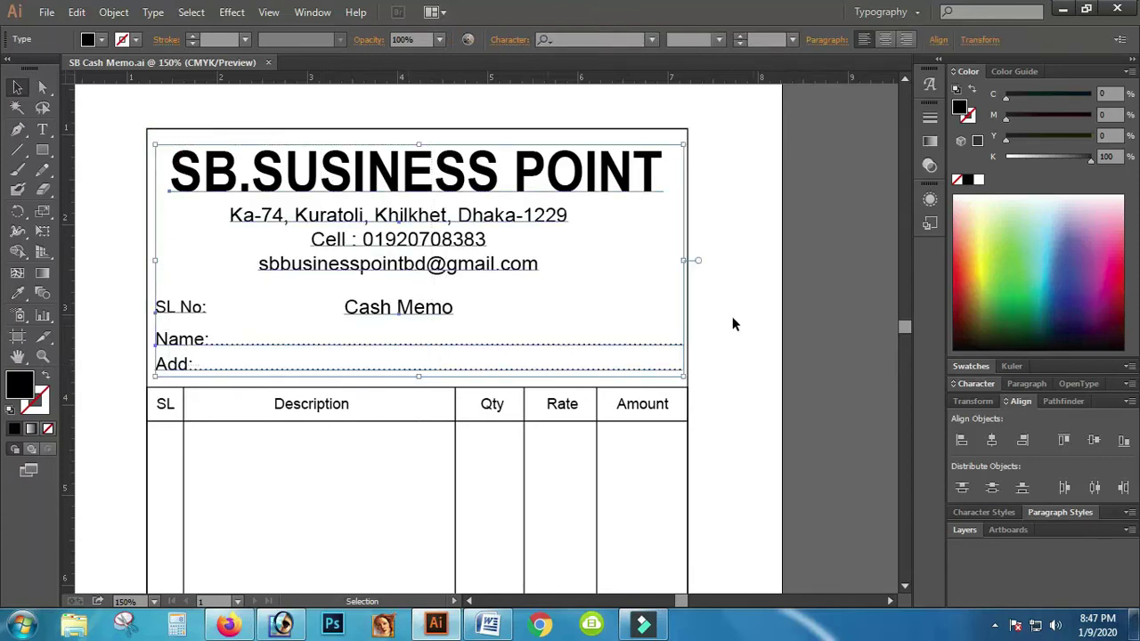
Step: Select the header's title and contact lines
{"action": "right_click", "coordinate": [473, 218]}
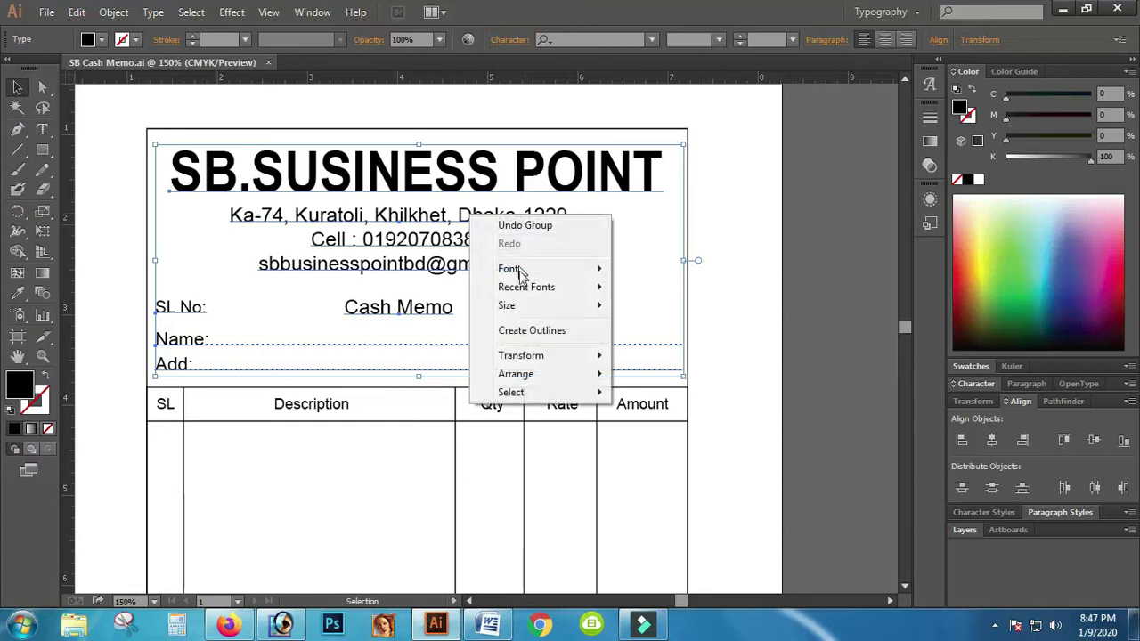
{"action": "left_click", "coordinate": [735, 274]}
{"action": "left_click_drag", "start_coordinate": [163, 145], "coordinate": [554, 366]}
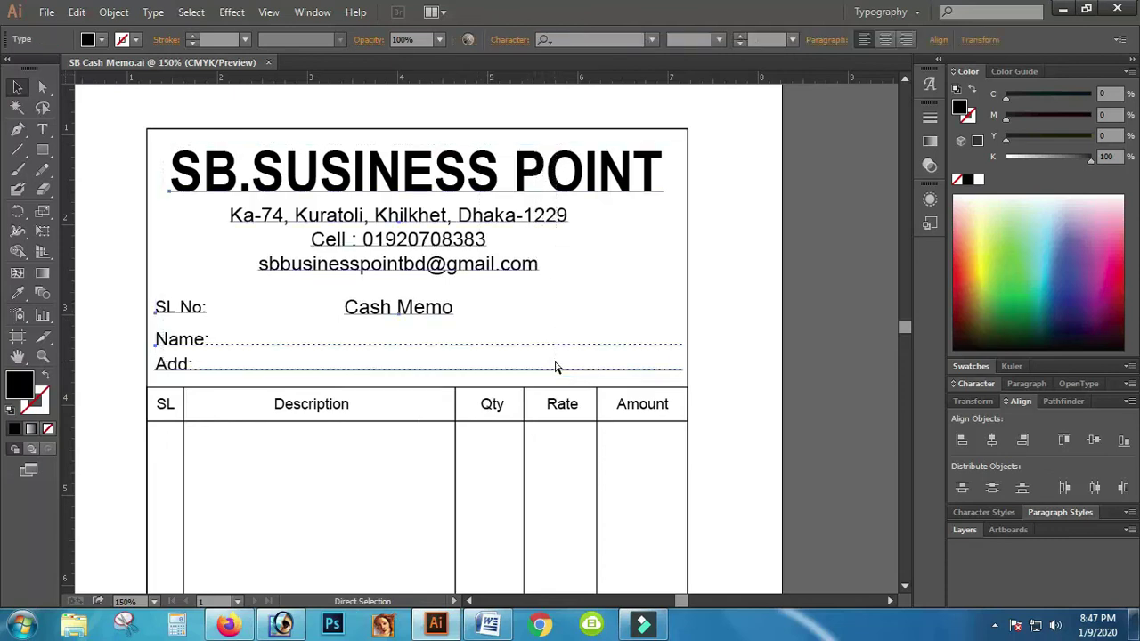
Step: Zoom out to the whole page, then zoom in on the empty summary rows below the table
{"action": "key", "text": "ctrl+minus"}
{"action": "key", "text": "ctrl+minus"}
{"action": "key", "text": "ctrl+minus"}
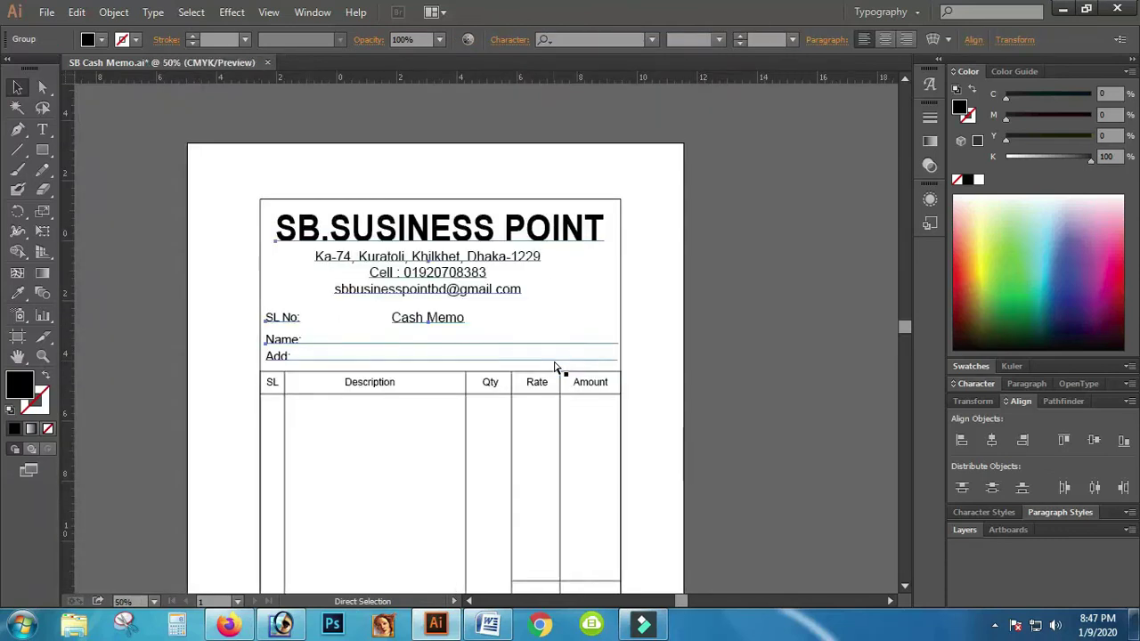
{"action": "scroll", "coordinate": [656, 396], "scroll_direction": "down", "scroll_amount": 3}
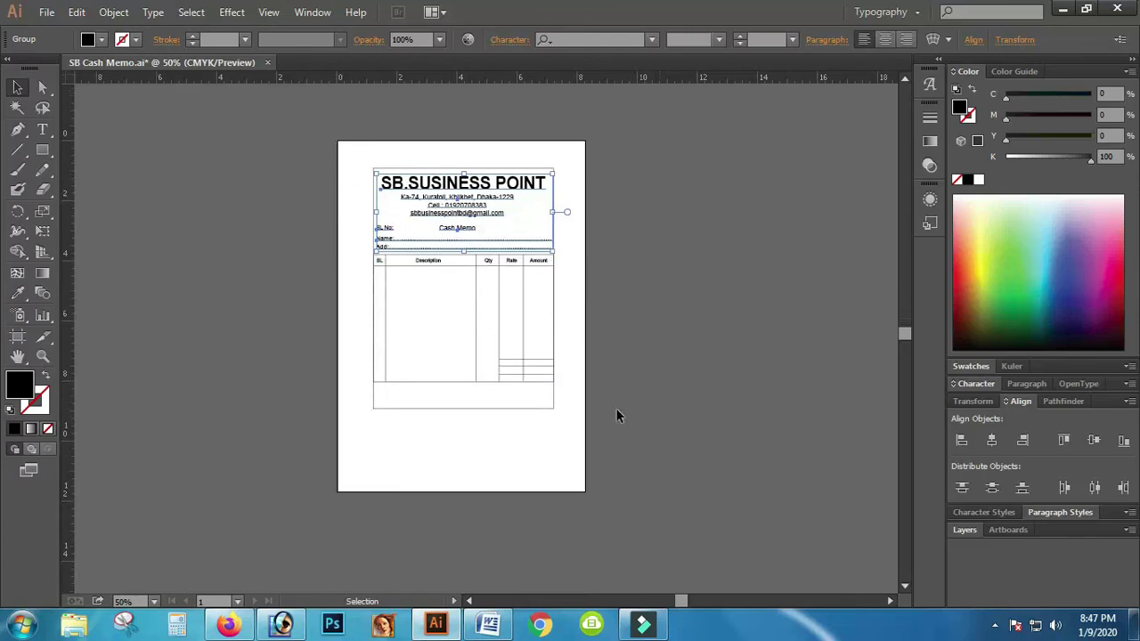
{"action": "left_click", "coordinate": [43, 356]}
{"action": "left_click", "coordinate": [454, 379]}
{"action": "left_click", "coordinate": [491, 377]}
{"action": "left_click", "coordinate": [570, 356]}
{"action": "left_click", "coordinate": [559, 357]}
{"action": "scroll", "coordinate": [330, 389], "scroll_direction": "down", "scroll_amount": 2}
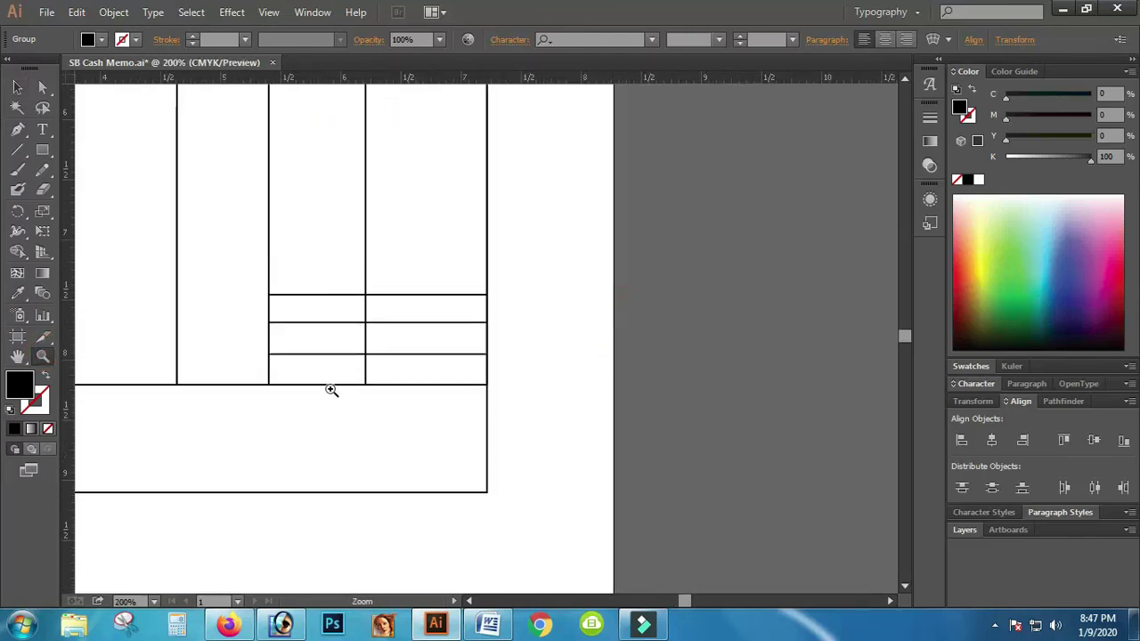
Step: Create a 'Total T.K' text label, scale it down, and set it in the first summary cell
{"action": "left_click", "coordinate": [43, 131]}
{"action": "left_click", "coordinate": [315, 420]}
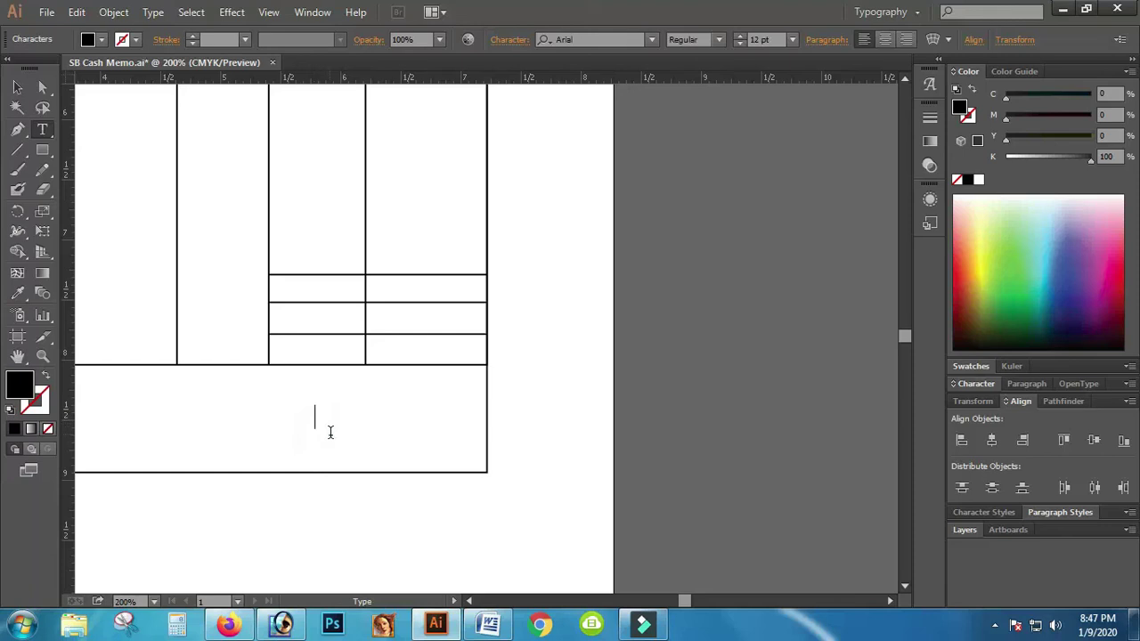
{"action": "type", "text": "Total Amount"}
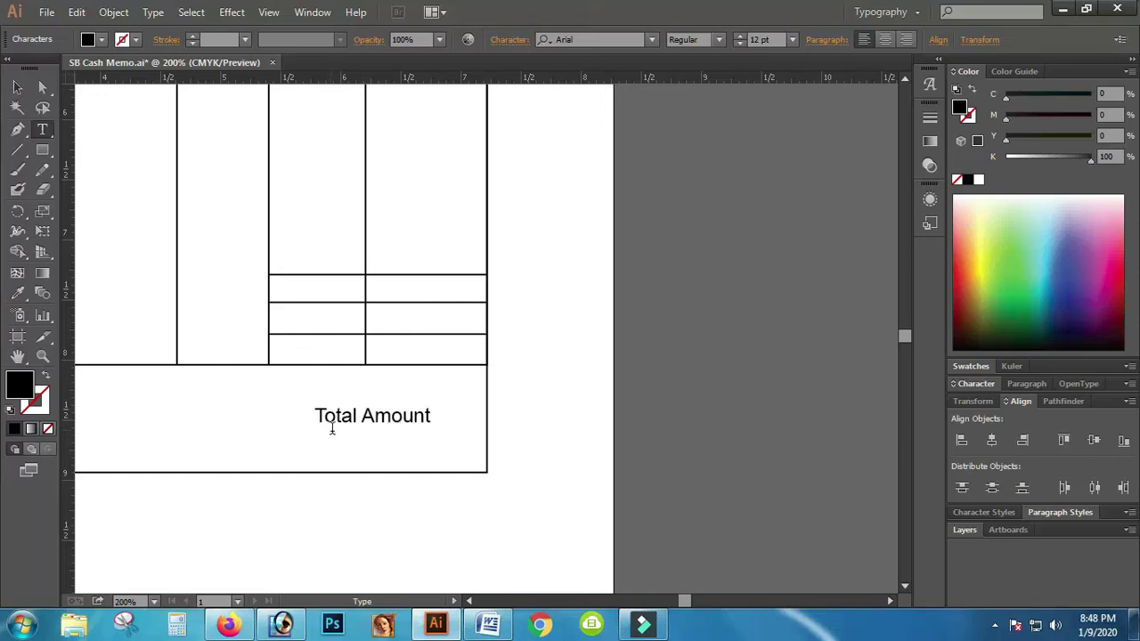
{"action": "left_click_drag", "start_coordinate": [432, 415], "coordinate": [361, 413]}
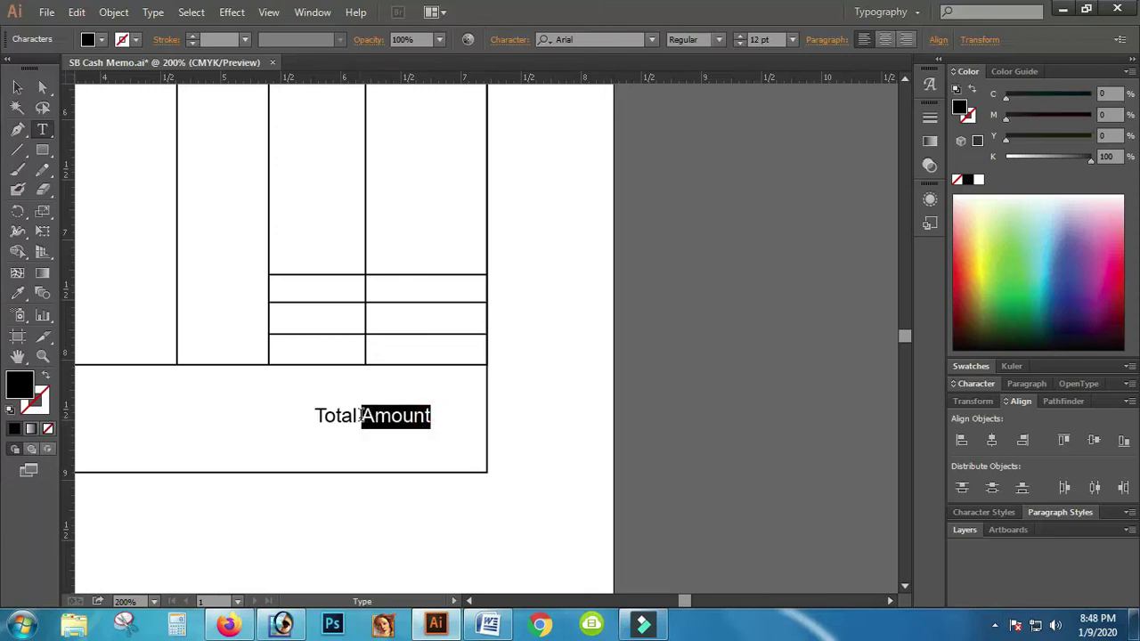
{"action": "type", "text": "T.K"}
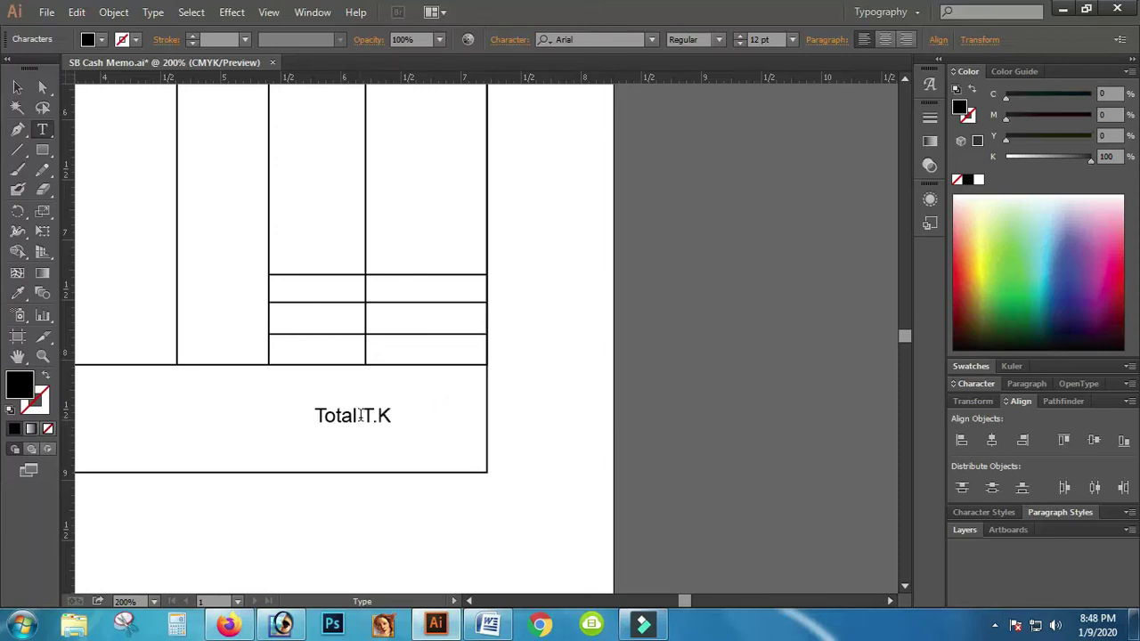
{"action": "left_click", "coordinate": [17, 87]}
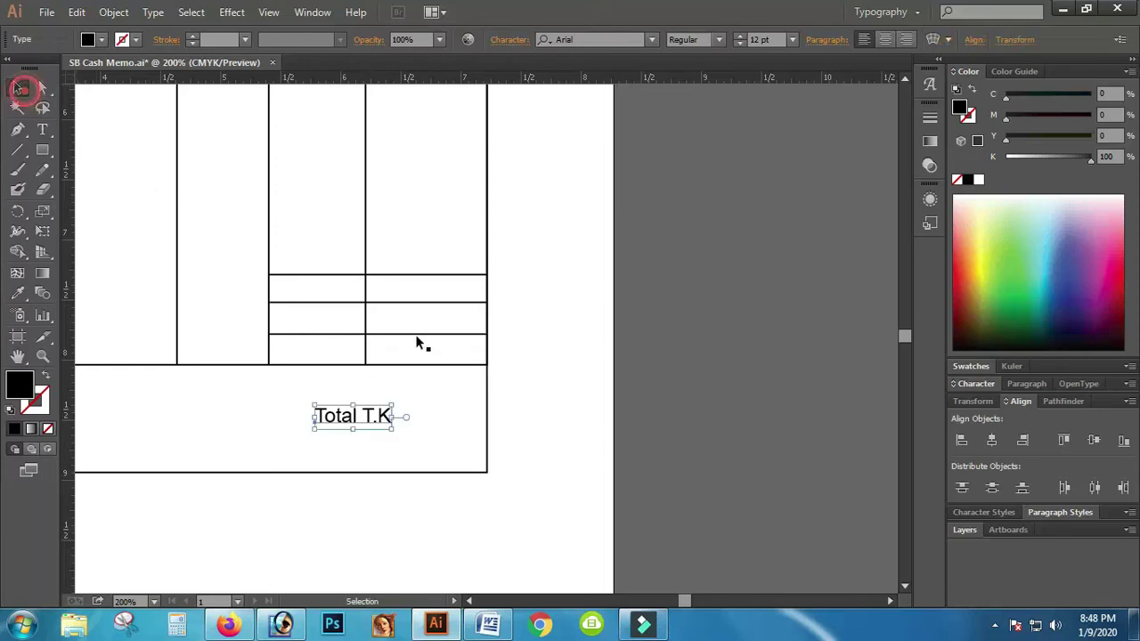
{"action": "left_click_drag", "start_coordinate": [393, 427], "coordinate": [354, 296]}
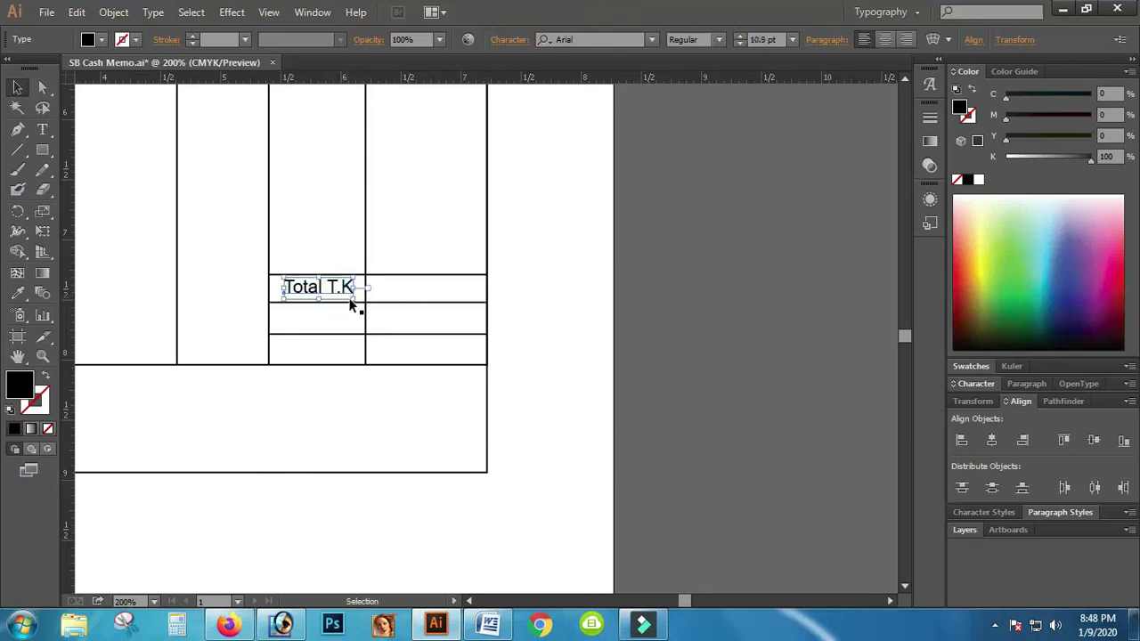
{"action": "key", "text": "Down"}
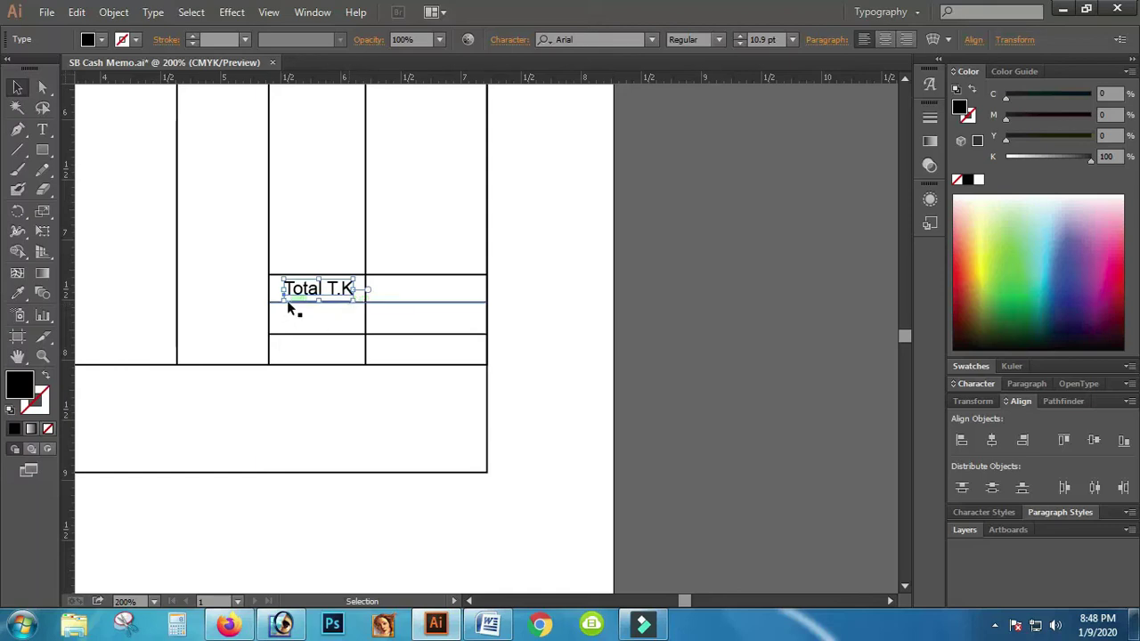
Step: Duplicate the label, retype it as 'Due', and place it in the row below
{"action": "left_click_drag", "start_coordinate": [303, 286], "coordinate": [234, 504]}
{"action": "double_click", "coordinate": [343, 515]}
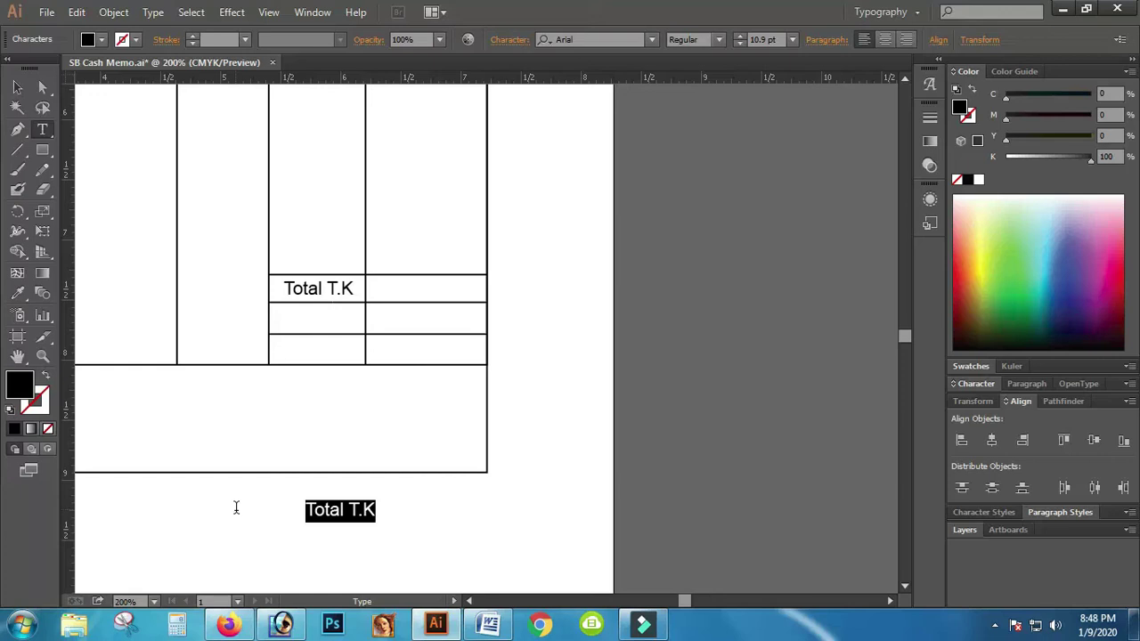
{"action": "type", "text": "Due"}
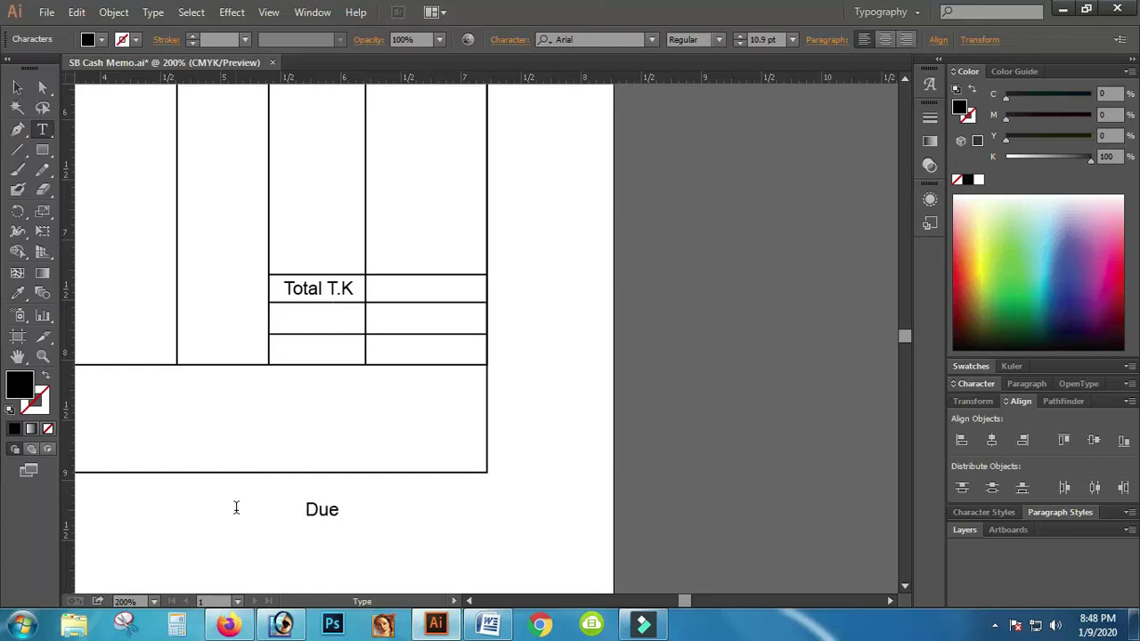
{"action": "left_click", "coordinate": [17, 86]}
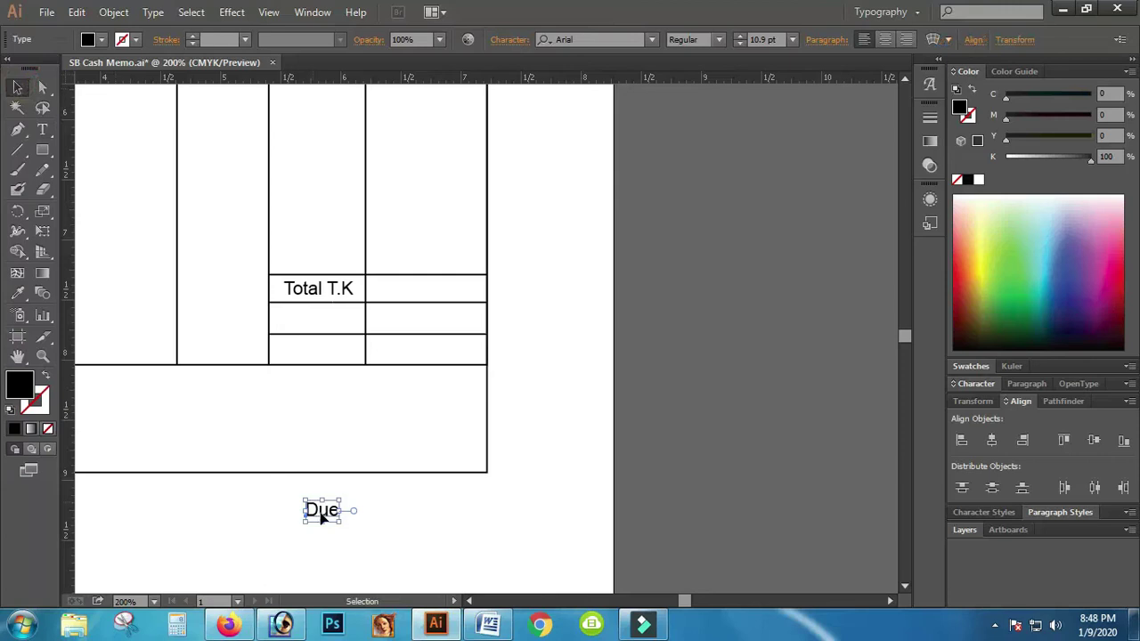
{"action": "left_click_drag", "start_coordinate": [319, 510], "coordinate": [280, 432]}
Step: Retype the copy as 'Advance' and order the labels Total T.K, Advance, Due
{"action": "key", "text": "t"}
{"action": "left_click", "coordinate": [325, 433]}
{"action": "type", "text": "Advance"}
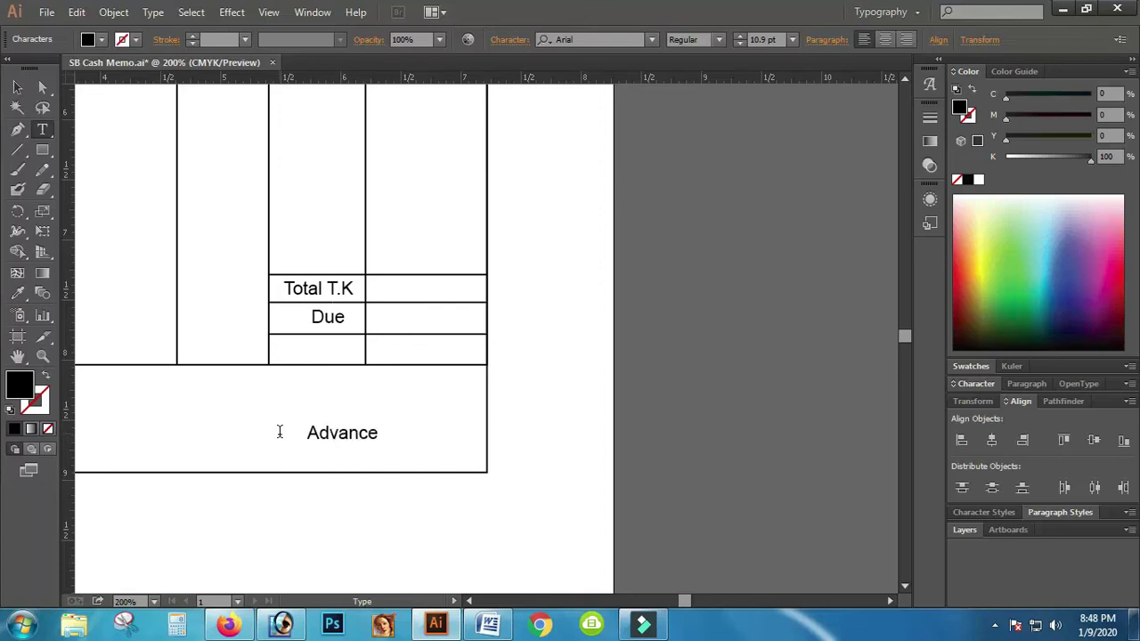
{"action": "left_click", "coordinate": [16, 86]}
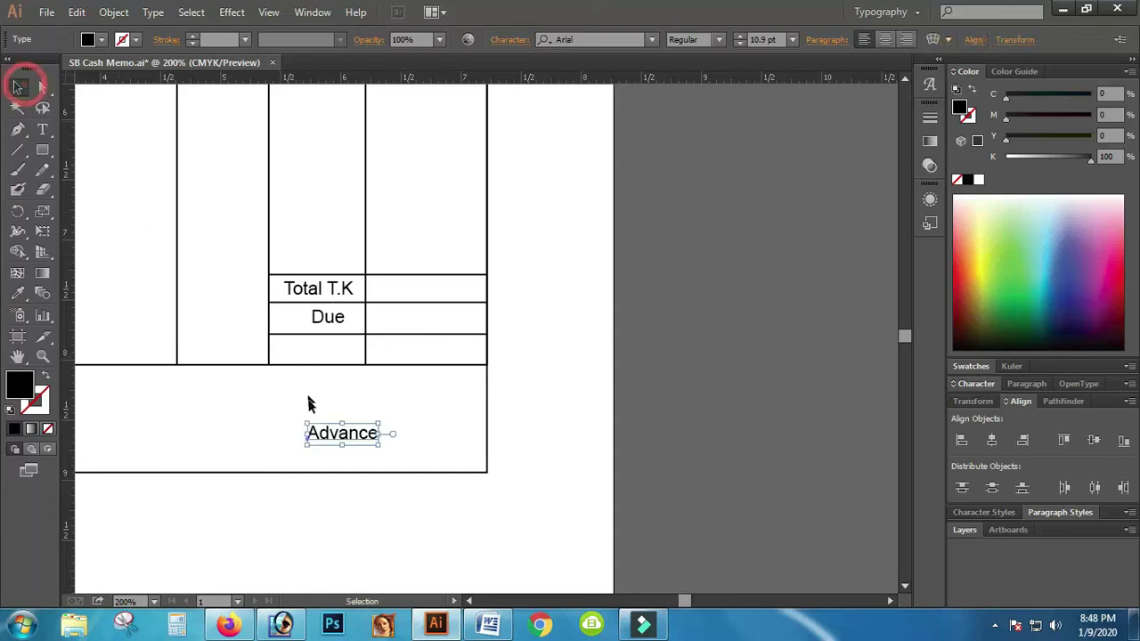
{"action": "left_click_drag", "start_coordinate": [342, 442], "coordinate": [245, 330]}
{"action": "left_click", "coordinate": [328, 318]}
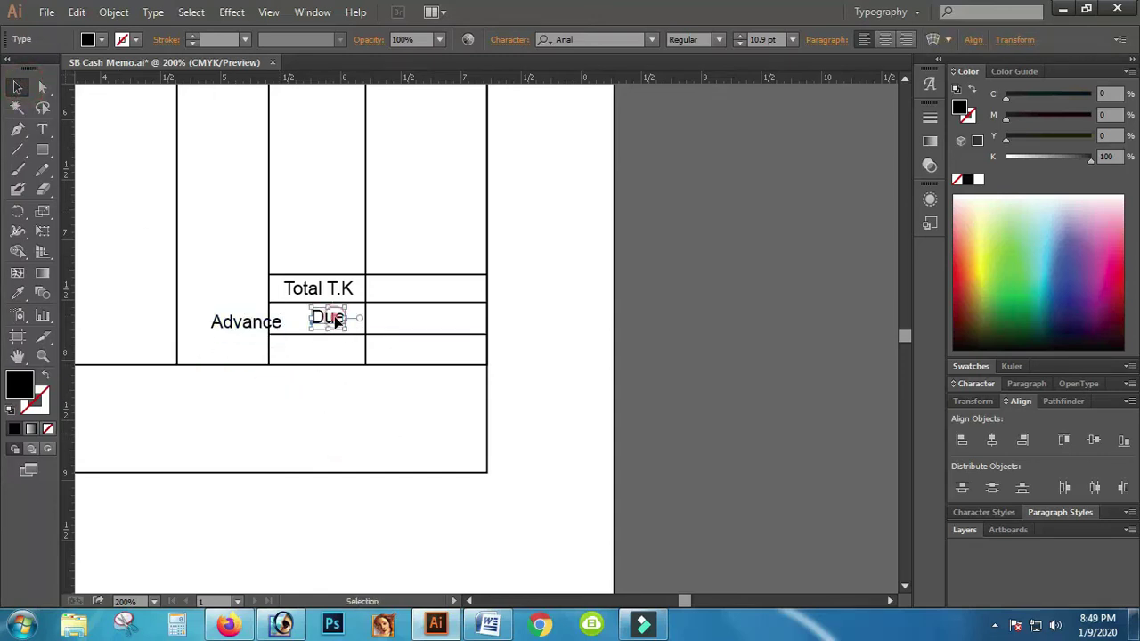
{"action": "left_click_drag", "start_coordinate": [336, 321], "coordinate": [337, 345]}
{"action": "left_click_drag", "start_coordinate": [251, 328], "coordinate": [339, 354]}
Step: Right-align the three summary labels, then zoom out to the whole memo
{"action": "left_click", "coordinate": [331, 288]}
{"action": "left_click", "coordinate": [334, 322], "text": "shift"}
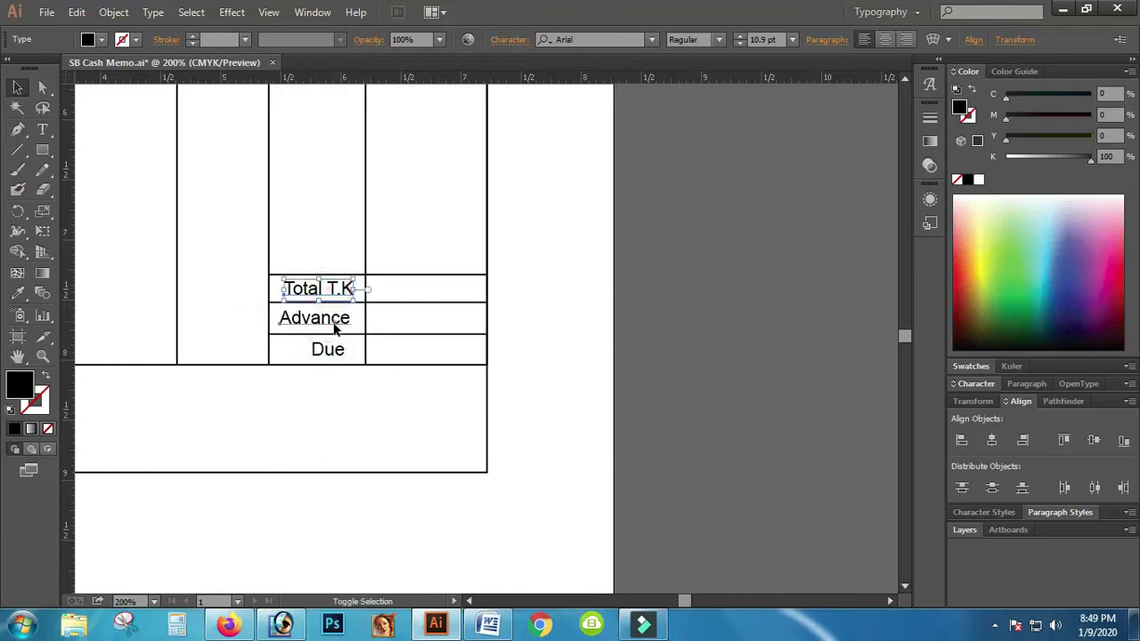
{"action": "left_click", "coordinate": [340, 352], "text": "shift"}
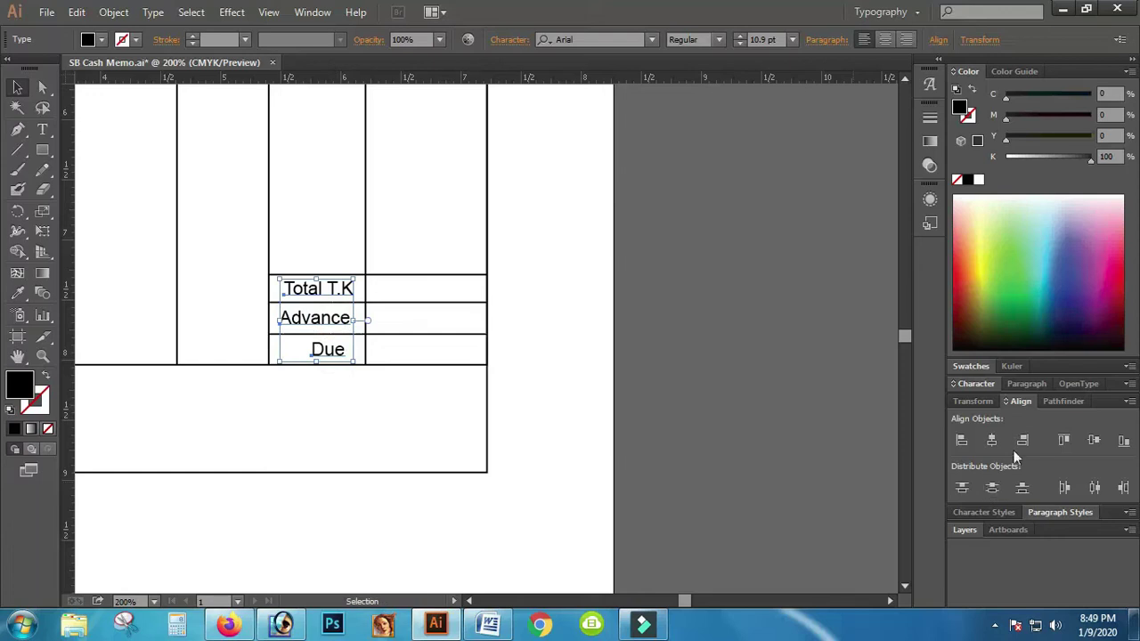
{"action": "left_click", "coordinate": [1023, 441]}
{"action": "left_click", "coordinate": [766, 436]}
{"action": "left_click", "coordinate": [768, 438]}
{"action": "key", "text": "ctrl+minus"}
{"action": "key", "text": "ctrl+minus"}
{"action": "key", "text": "ctrl+minus"}
{"action": "key", "text": "ctrl+minus"}
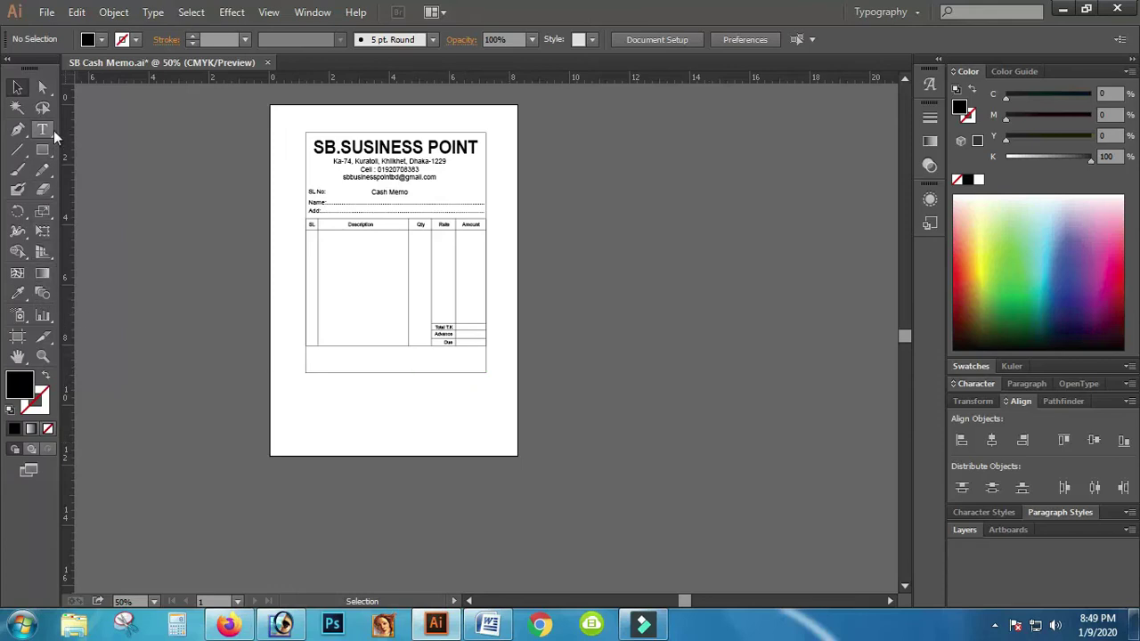
Step: Zoom into the memo's bottom box and start a text line at its left
{"action": "left_click", "coordinate": [43, 358]}
{"action": "left_click", "coordinate": [268, 370]}
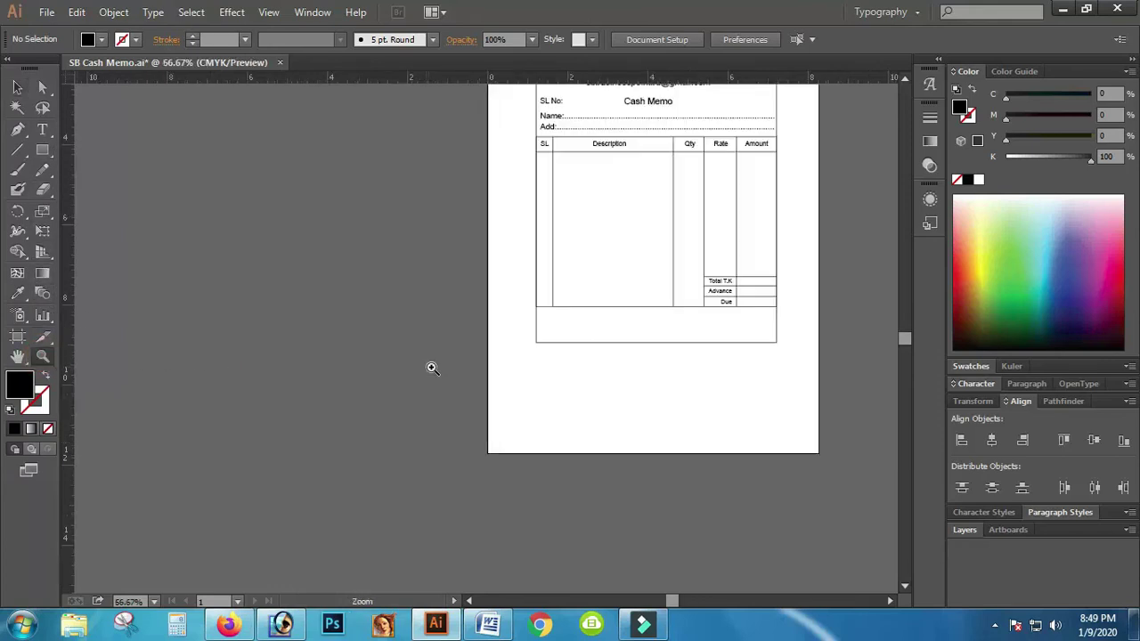
{"action": "left_click", "coordinate": [430, 365]}
{"action": "left_click", "coordinate": [886, 290]}
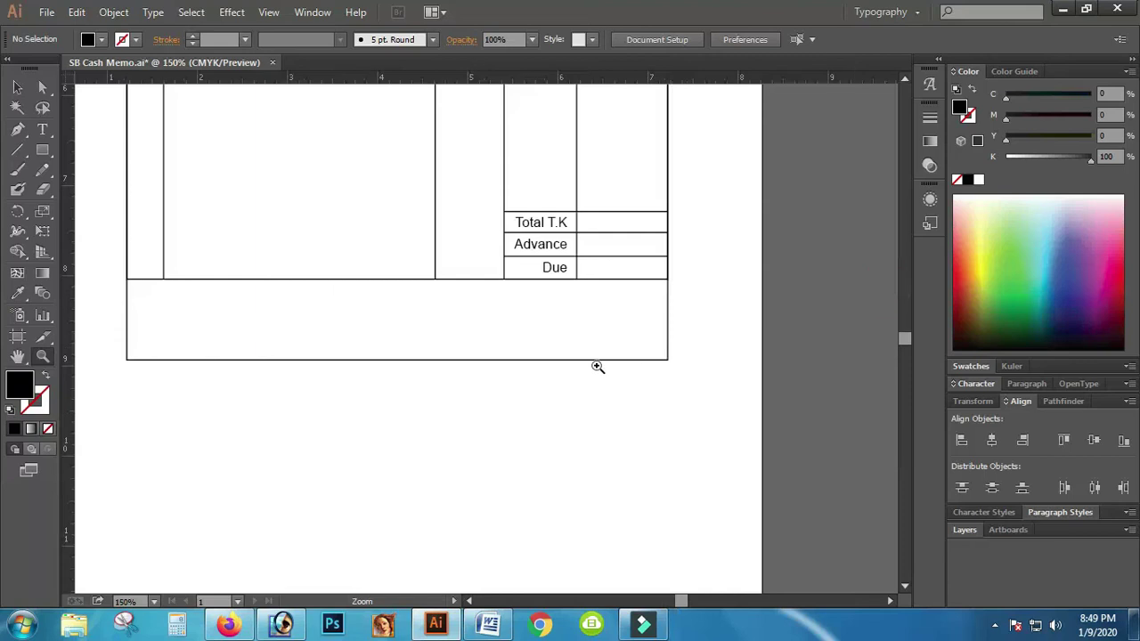
{"action": "left_click", "coordinate": [42, 130]}
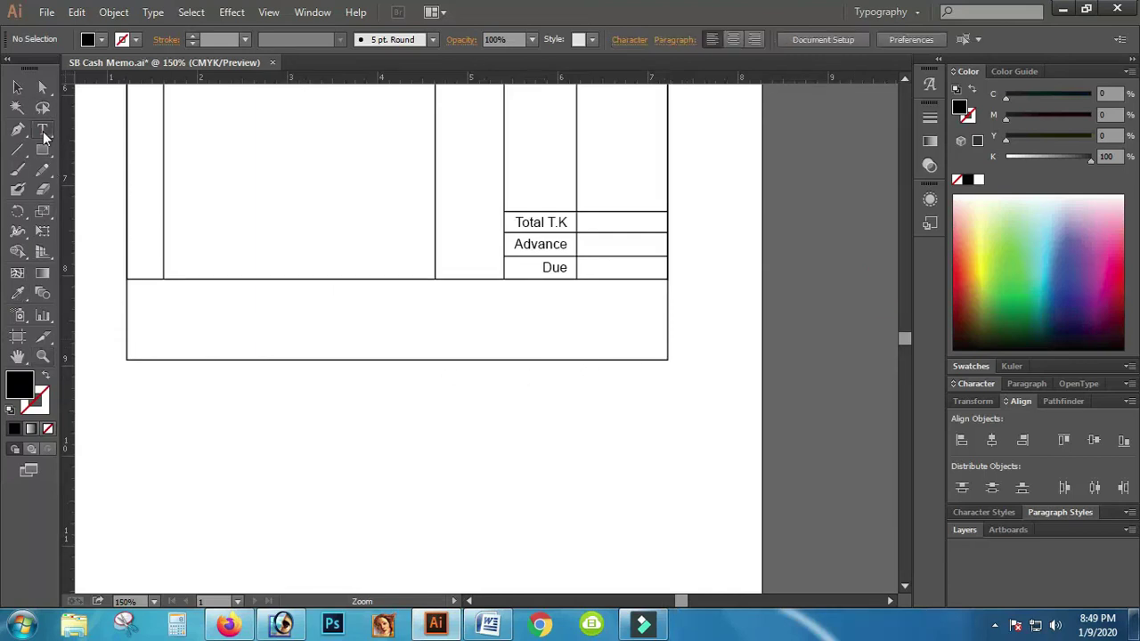
{"action": "left_click", "coordinate": [181, 329]}
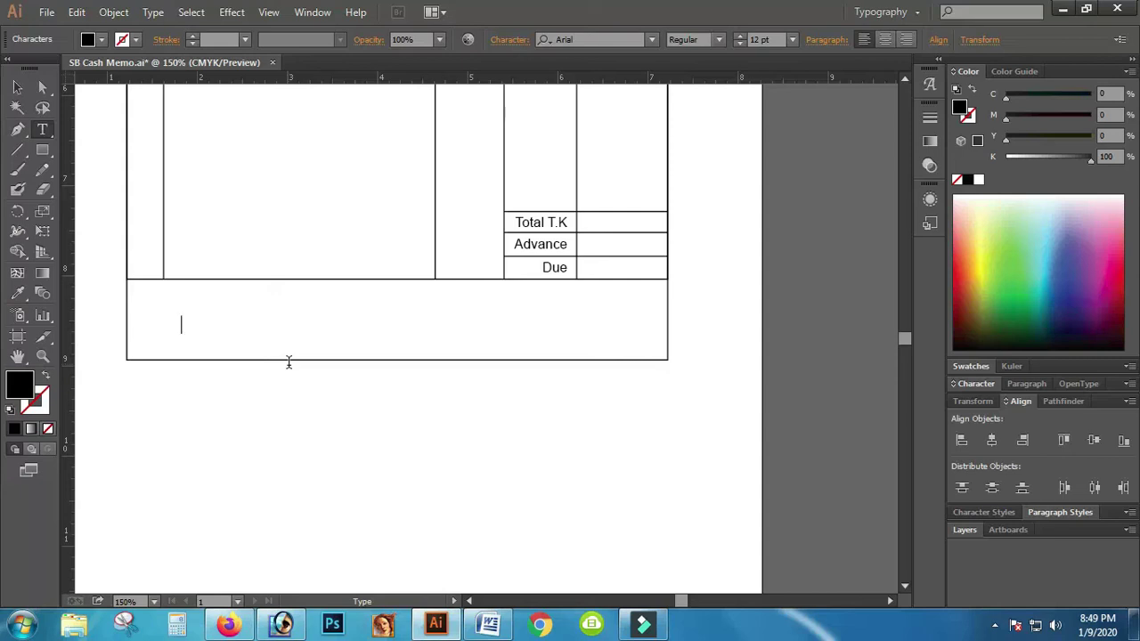
Step: Open the screen recorder from the system tray, then paste to space 'Received by' rightward
{"action": "left_click", "coordinate": [995, 625]}
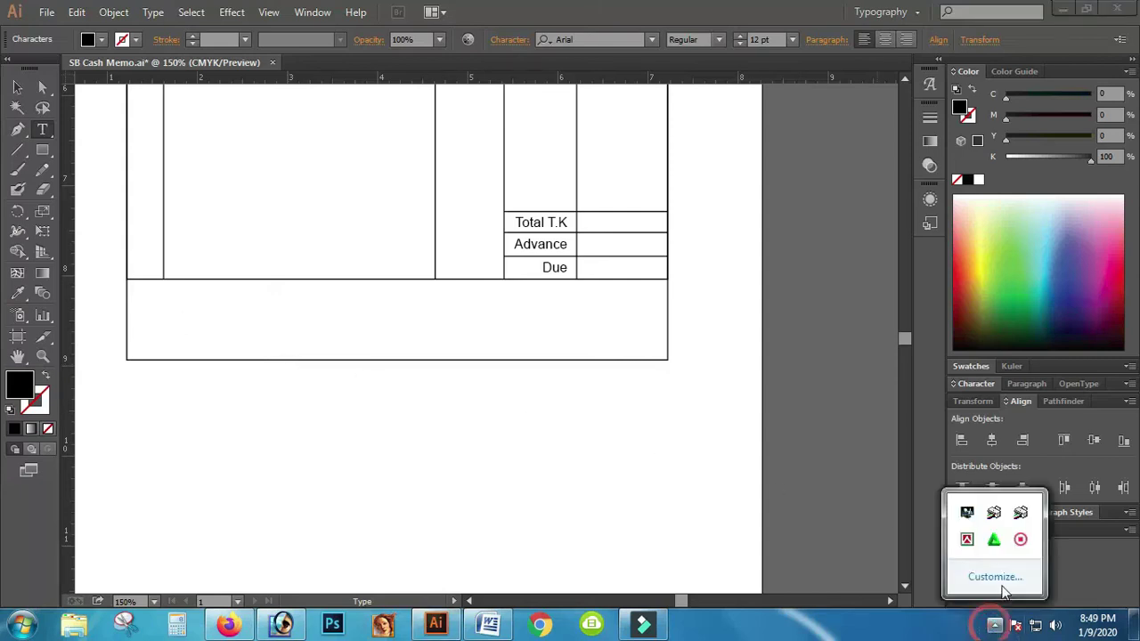
{"action": "right_click", "coordinate": [1009, 539]}
{"action": "left_click", "coordinate": [977, 553]}
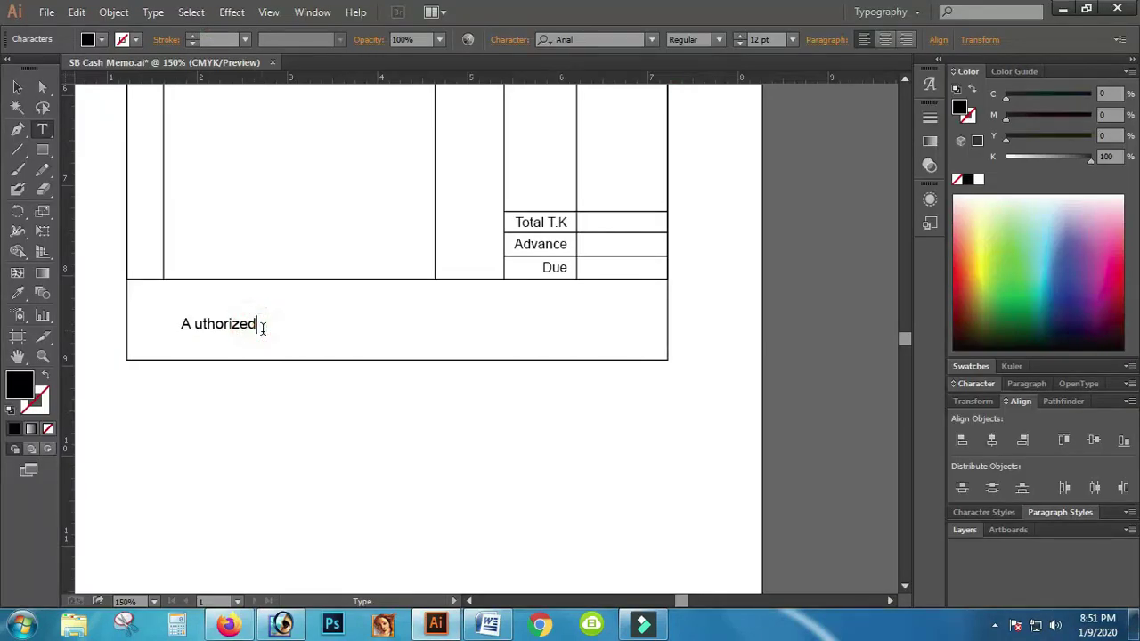
{"action": "type", "text": "Received by"}
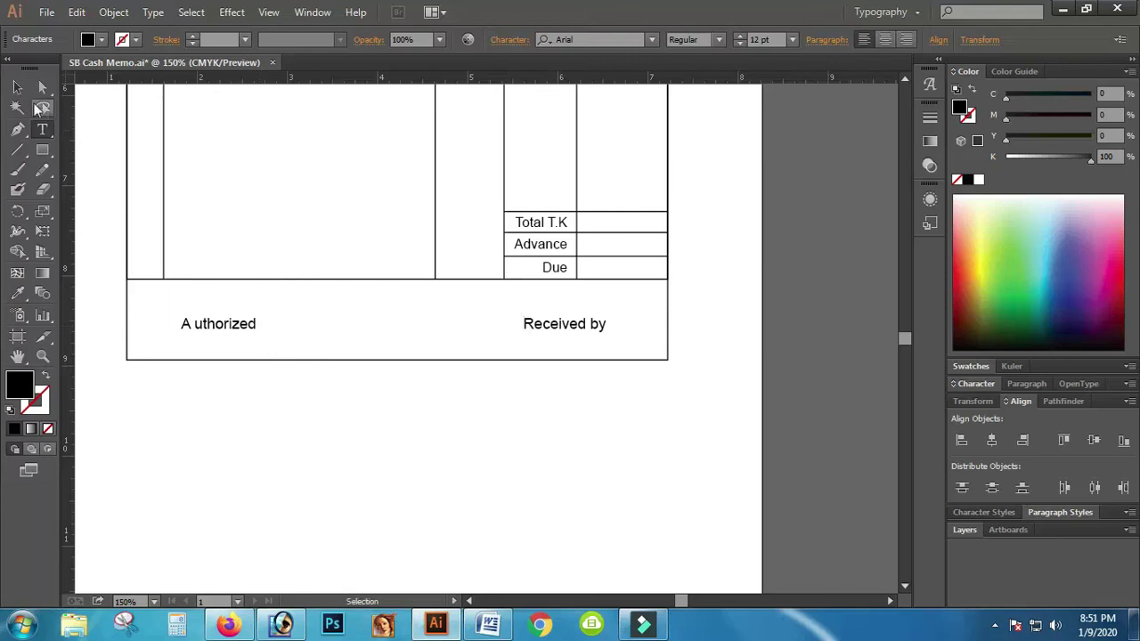
Step: Lower the signature line slightly and paste a copy of 'A uthorized' after 'Received by'
{"action": "left_click", "coordinate": [17, 86]}
{"action": "left_click_drag", "start_coordinate": [241, 326], "coordinate": [250, 331]}
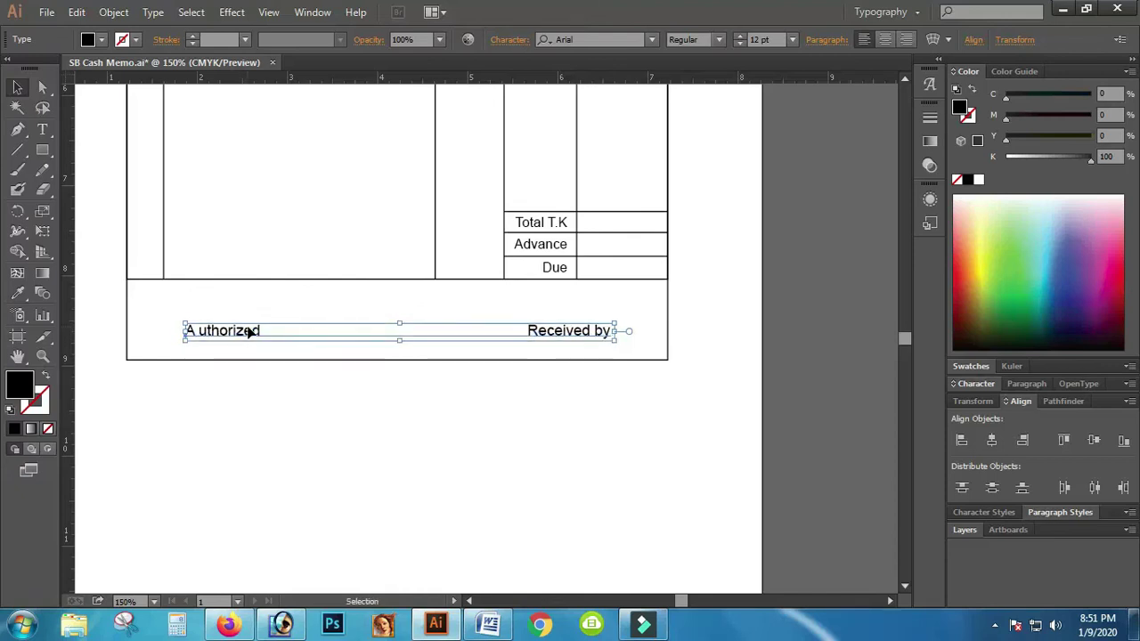
{"action": "key", "text": "t"}
{"action": "left_click", "coordinate": [262, 331]}
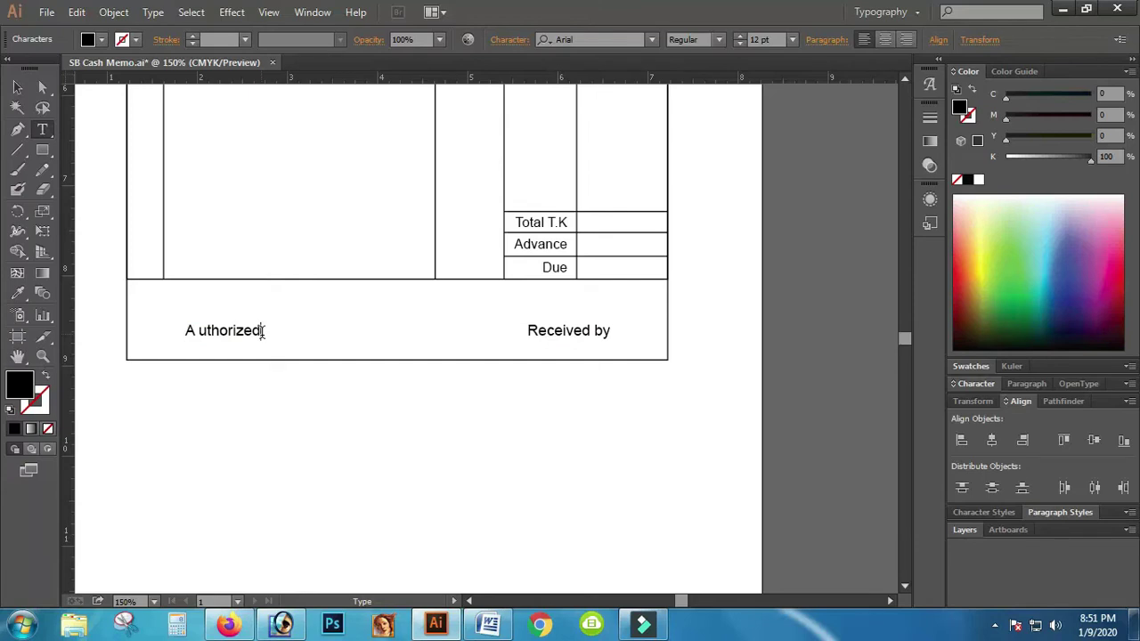
{"action": "left_click", "coordinate": [263, 332]}
{"action": "left_click_drag", "start_coordinate": [262, 332], "coordinate": [170, 322]}
{"action": "key", "text": "ctrl+c"}
{"action": "key", "text": "ctrl"}
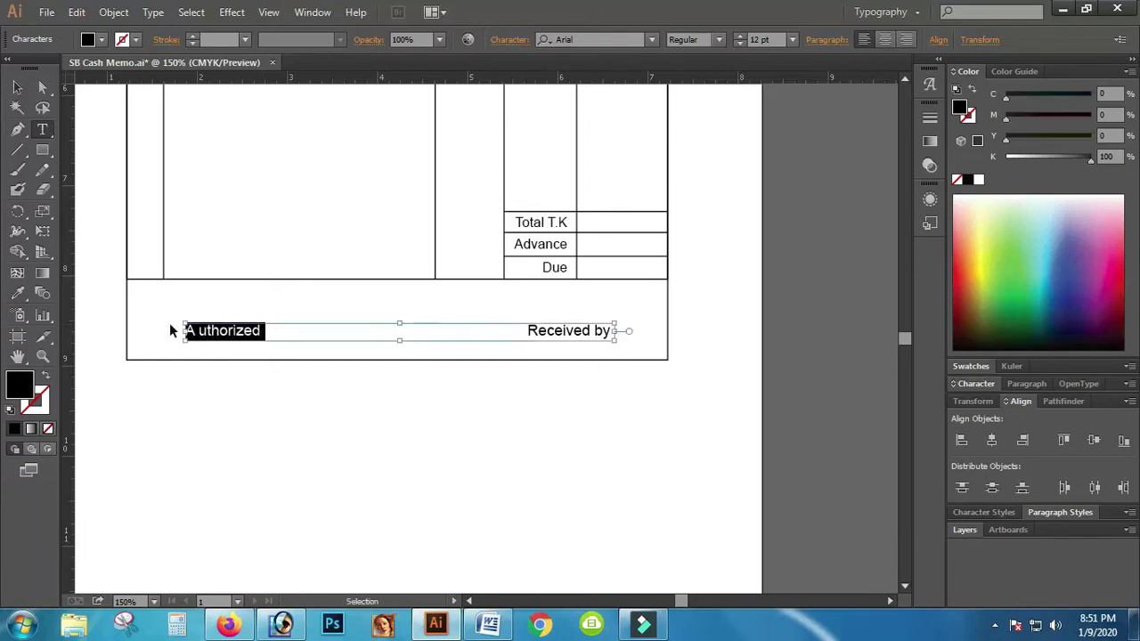
{"action": "double_click", "coordinate": [600, 331]}
{"action": "left_click", "coordinate": [619, 342]}
{"action": "key", "text": "ctrl+v"}
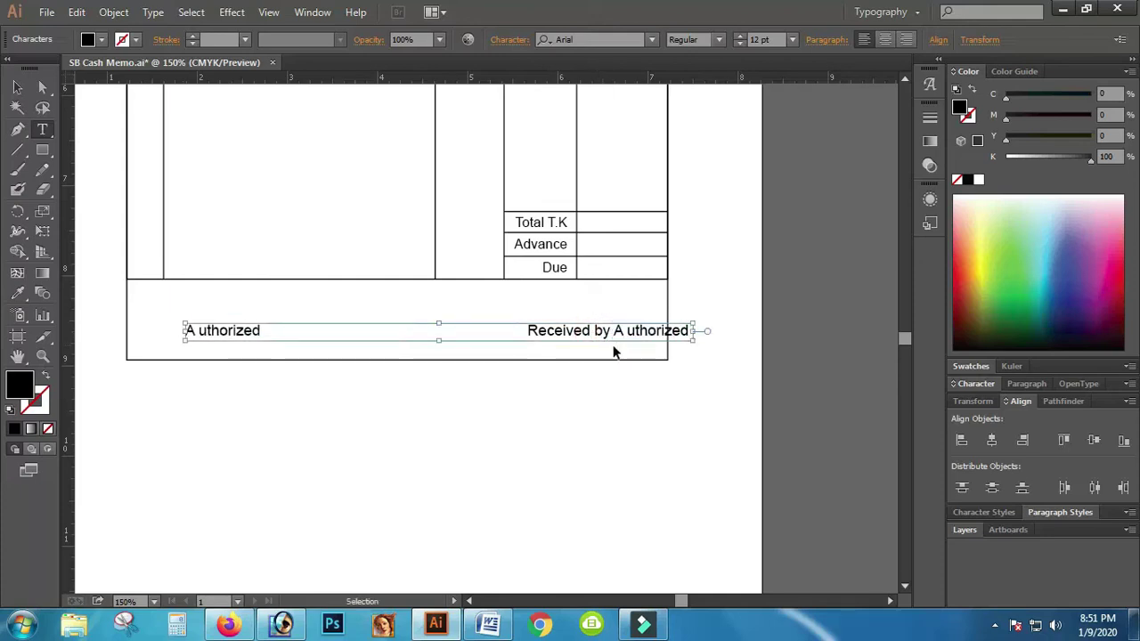
Step: Delete 'Received by' from the right, paste it over the left label, and nudge captions left
{"action": "left_click_drag", "start_coordinate": [611, 336], "coordinate": [525, 331]}
{"action": "key", "text": "ctrl"}
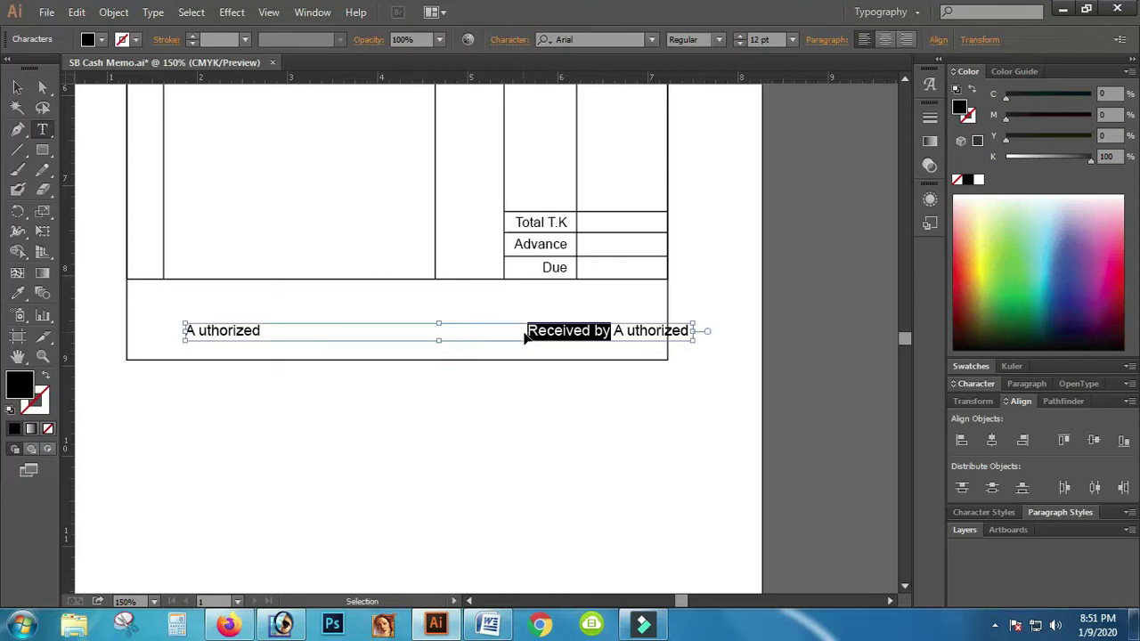
{"action": "key", "text": "BackSpace"}
{"action": "left_click_drag", "start_coordinate": [260, 329], "coordinate": [178, 330]}
{"action": "key", "text": "ctrl"}
{"action": "type", "text": "Received by"}
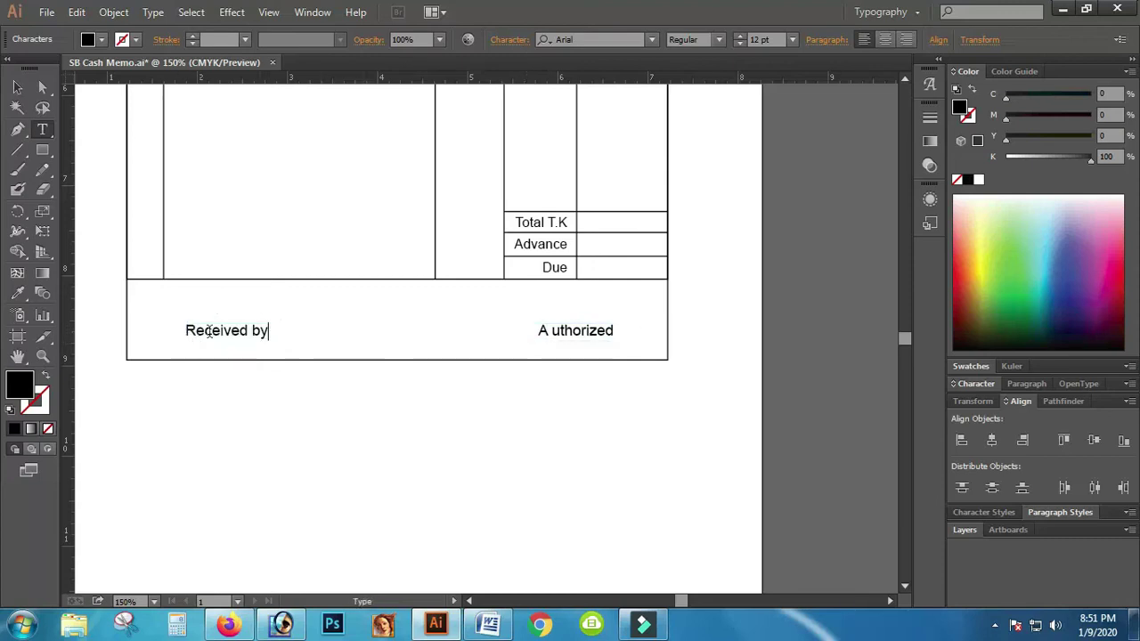
{"action": "left_click", "coordinate": [17, 86]}
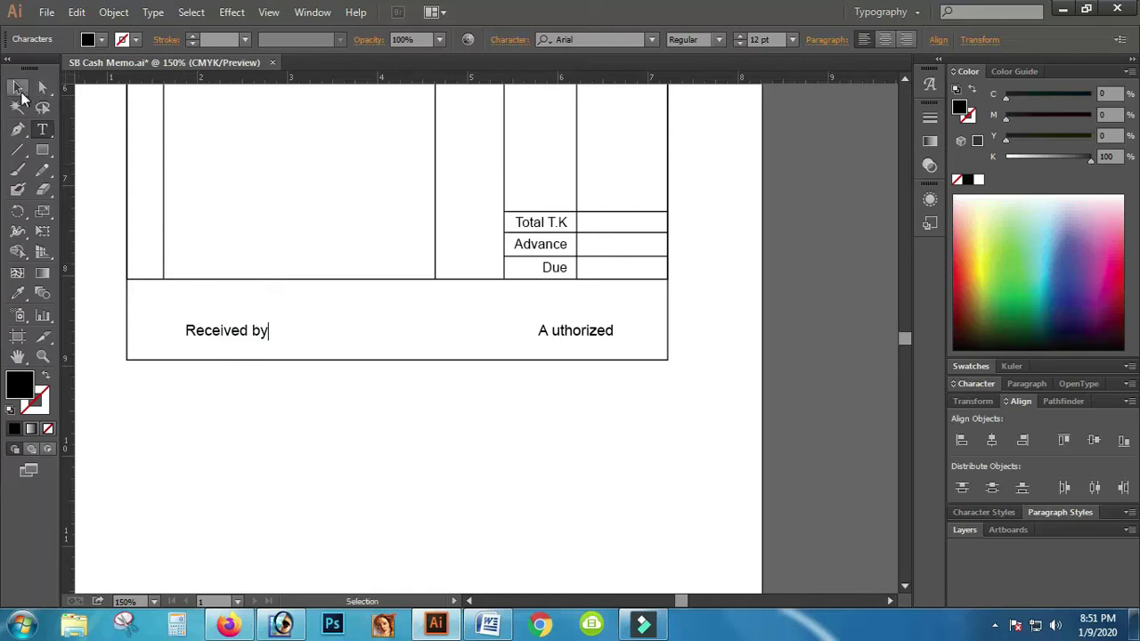
{"action": "left_click_drag", "start_coordinate": [251, 332], "coordinate": [240, 328]}
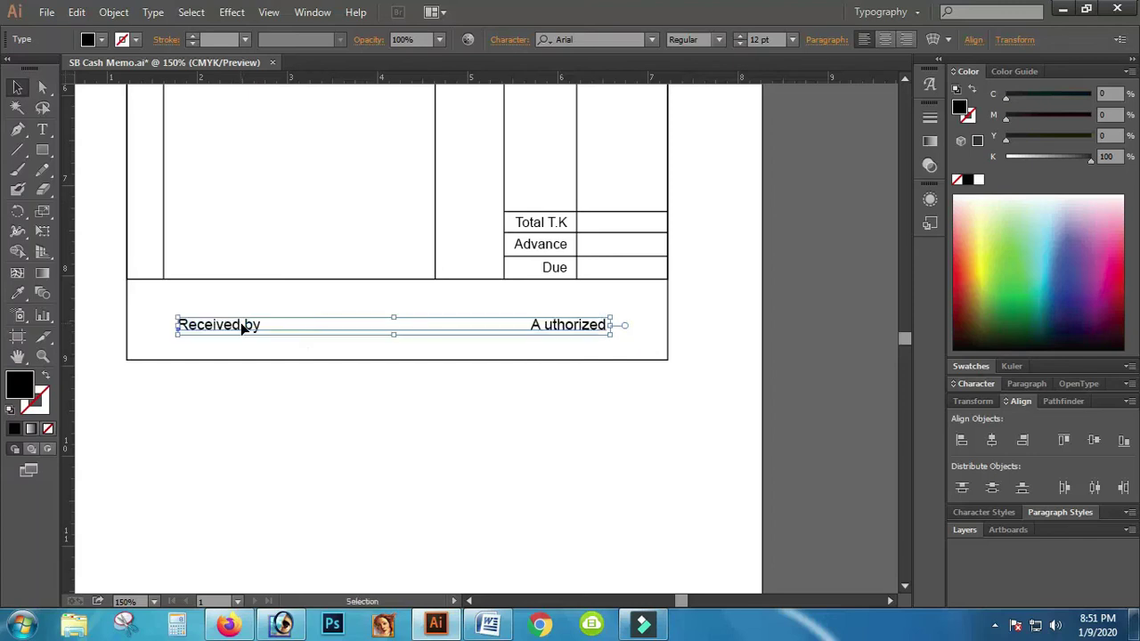
{"action": "scroll", "coordinate": [529, 415], "scroll_direction": "up", "scroll_amount": 8}
{"action": "scroll", "coordinate": [339, 419], "scroll_direction": "up", "scroll_amount": 3}
{"action": "scroll", "coordinate": [392, 420], "scroll_direction": "down", "scroll_amount": 1}
{"action": "key", "text": "ctrl+minus"}
{"action": "key", "text": "ctrl+minus"}
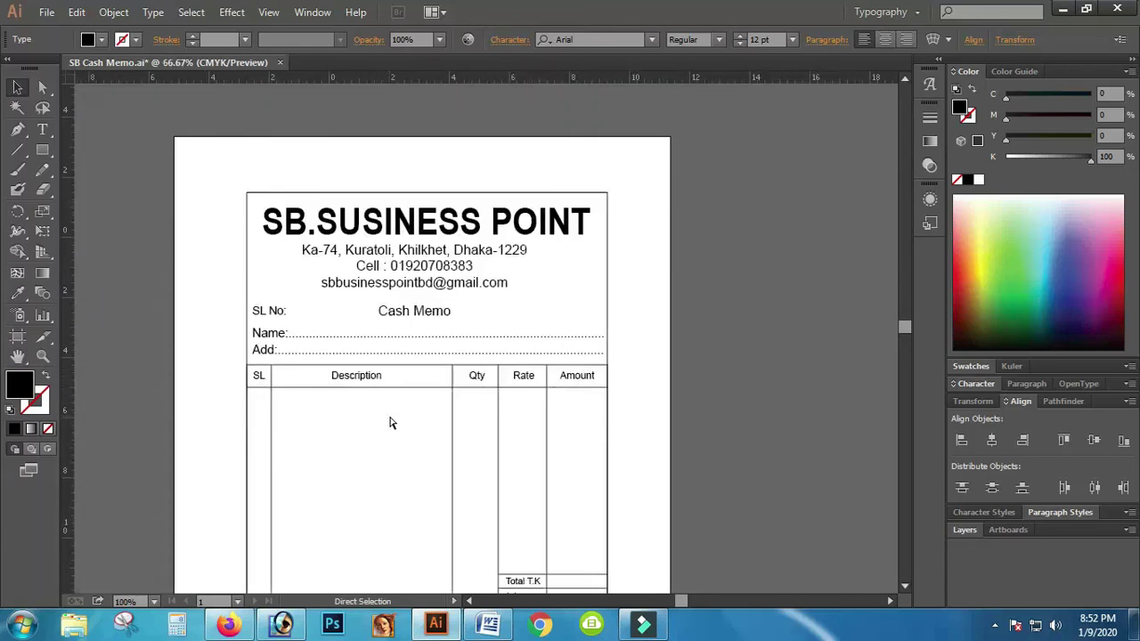
{"action": "key", "text": "ctrl+minus"}
{"action": "left_click", "coordinate": [347, 310]}
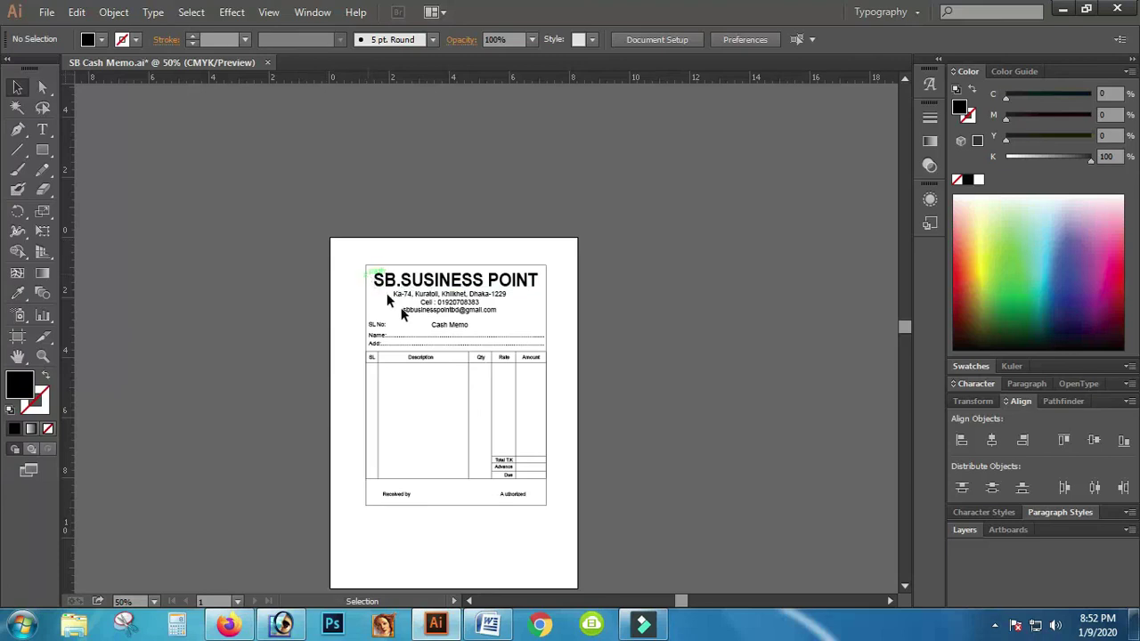
{"action": "key", "text": "ctrl"}
{"action": "left_click_drag", "start_coordinate": [570, 374], "coordinate": [211, 216]}
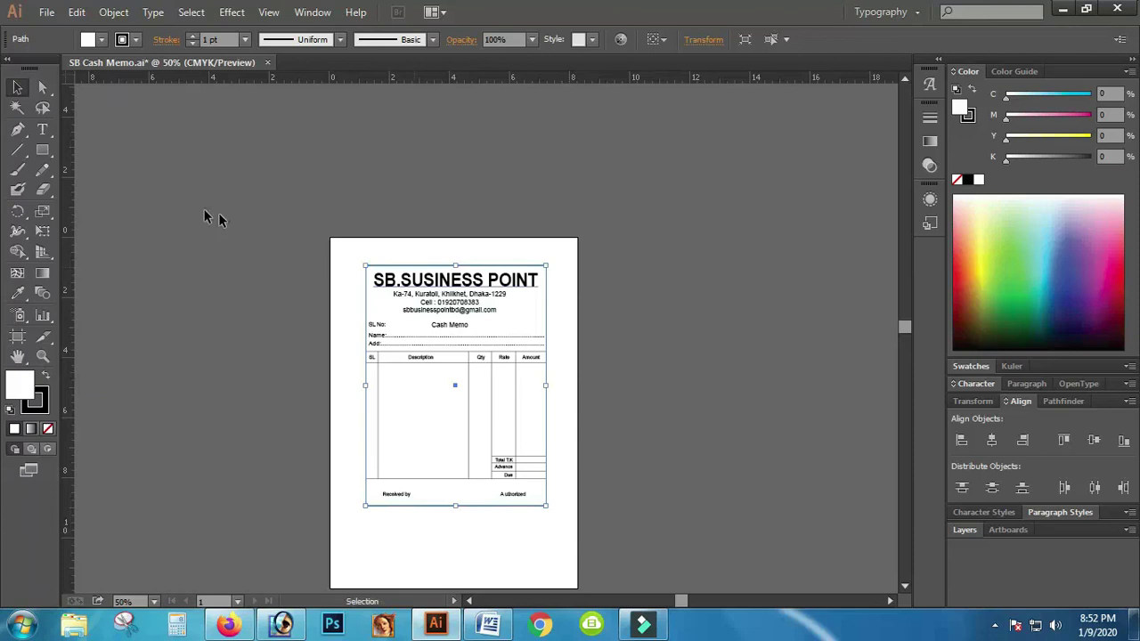
{"action": "left_click", "coordinate": [348, 255]}
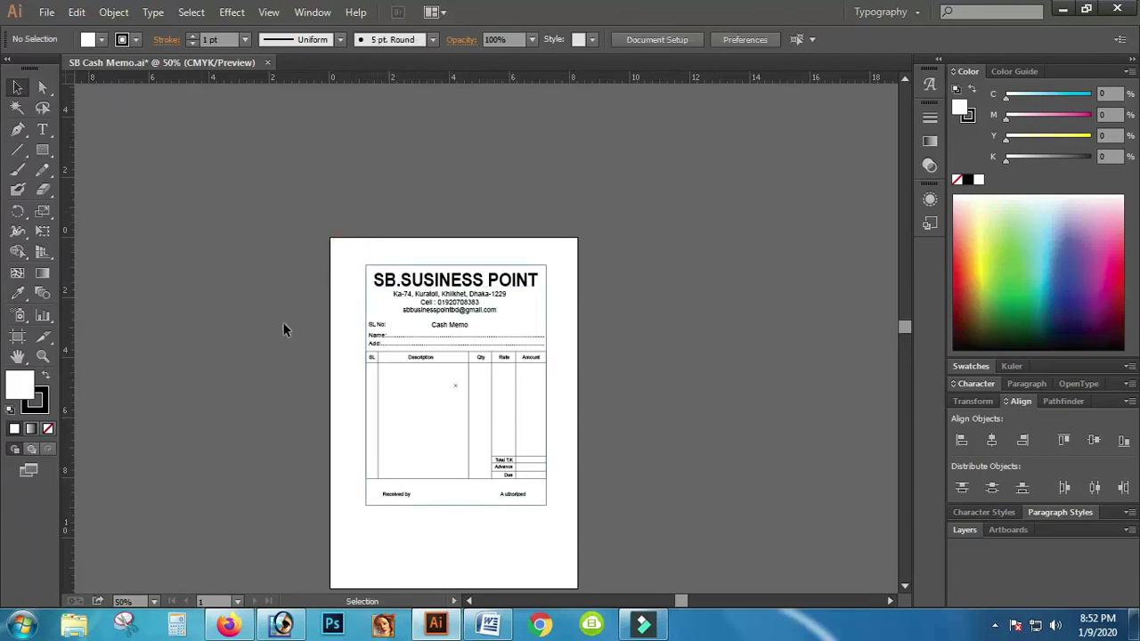
{"action": "left_click", "coordinate": [43, 357]}
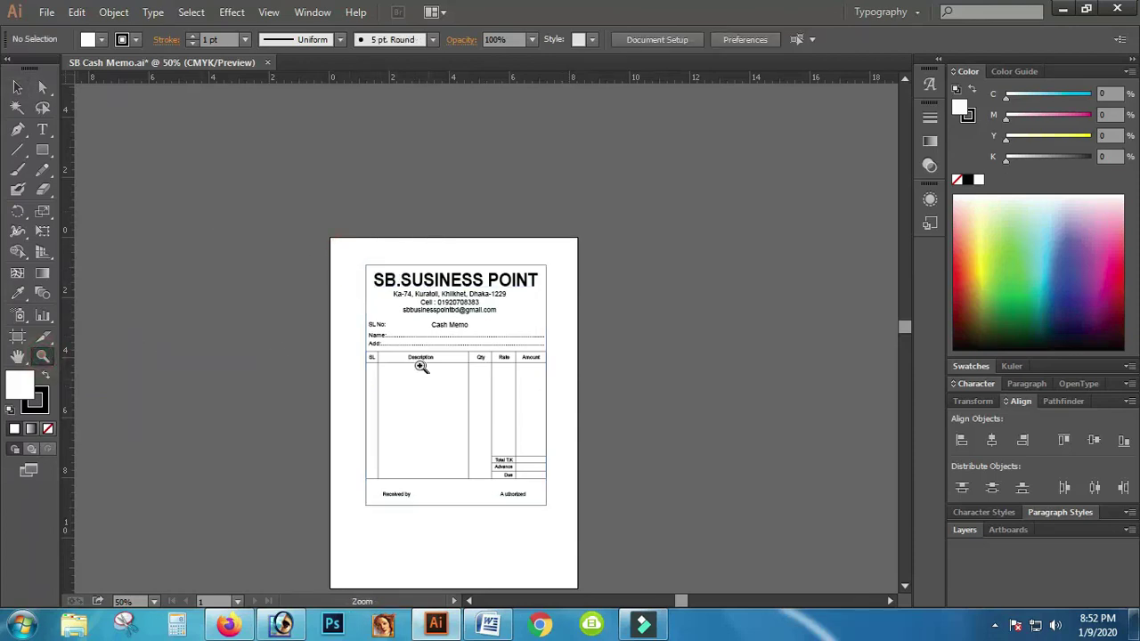
{"action": "left_click", "coordinate": [416, 364]}
{"action": "left_click", "coordinate": [509, 363]}
{"action": "left_click", "coordinate": [579, 364]}
{"action": "scroll", "coordinate": [682, 357], "scroll_direction": "down", "scroll_amount": 3}
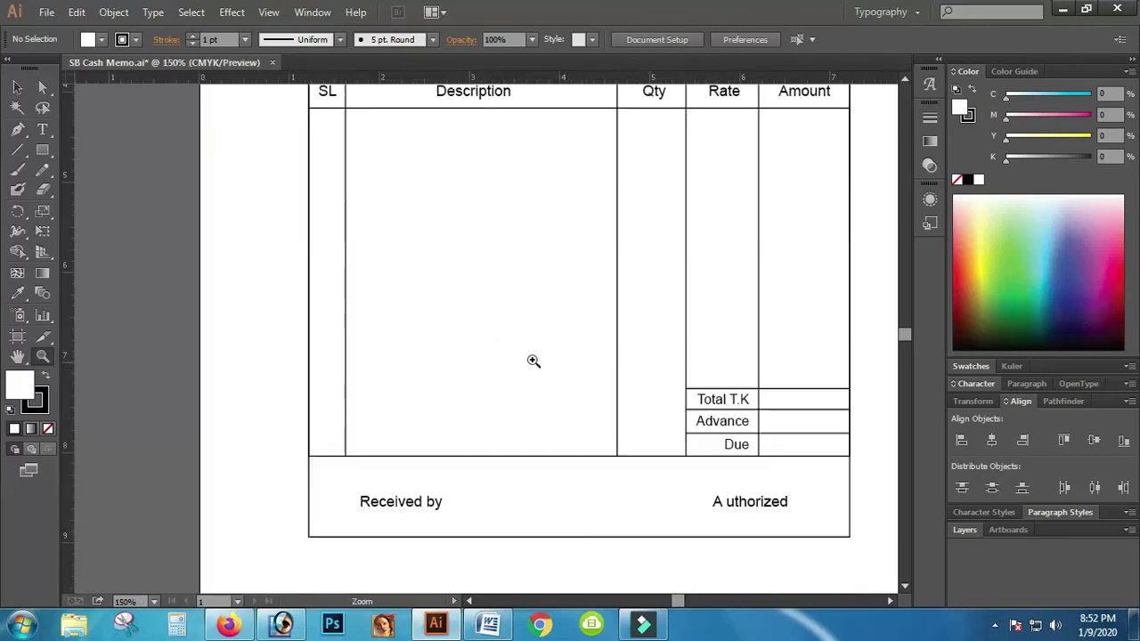
Step: Draw a horizontal line below the footer captions and Pathfinder-Divide the memo outline along it
{"action": "left_click", "coordinate": [20, 149]}
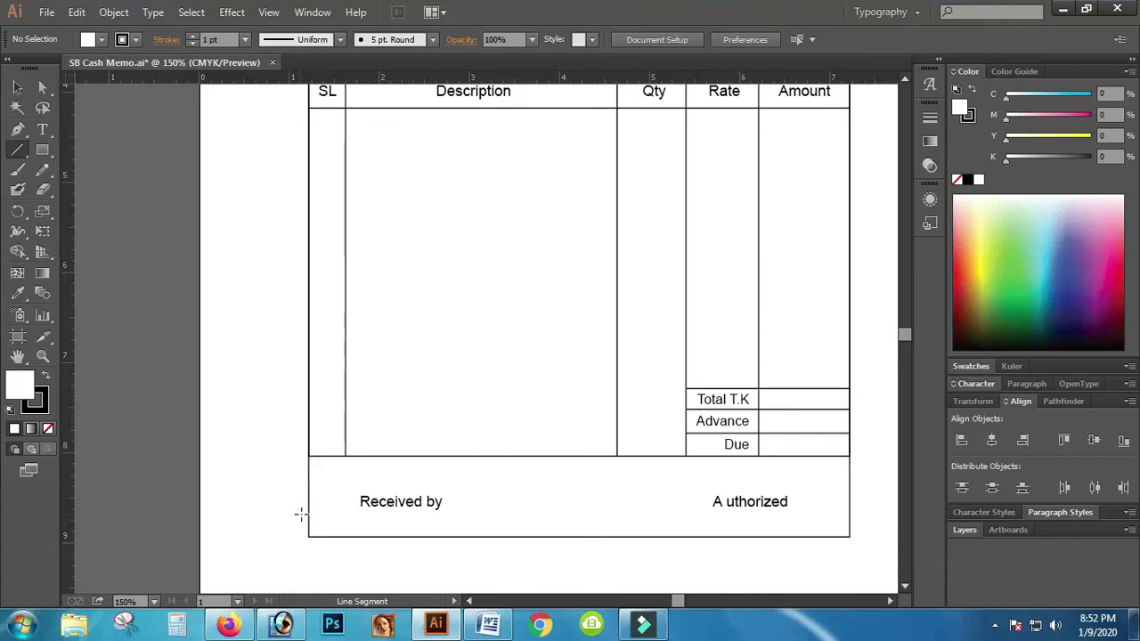
{"action": "mouse_move", "coordinate": [301, 515]}
{"action": "left_mouse_down"}
{"action": "mouse_move", "coordinate": [641, 527]}
{"action": "mouse_move", "coordinate": [865, 517]}
{"action": "mouse_move", "coordinate": [758, 542]}
{"action": "left_mouse_up"}
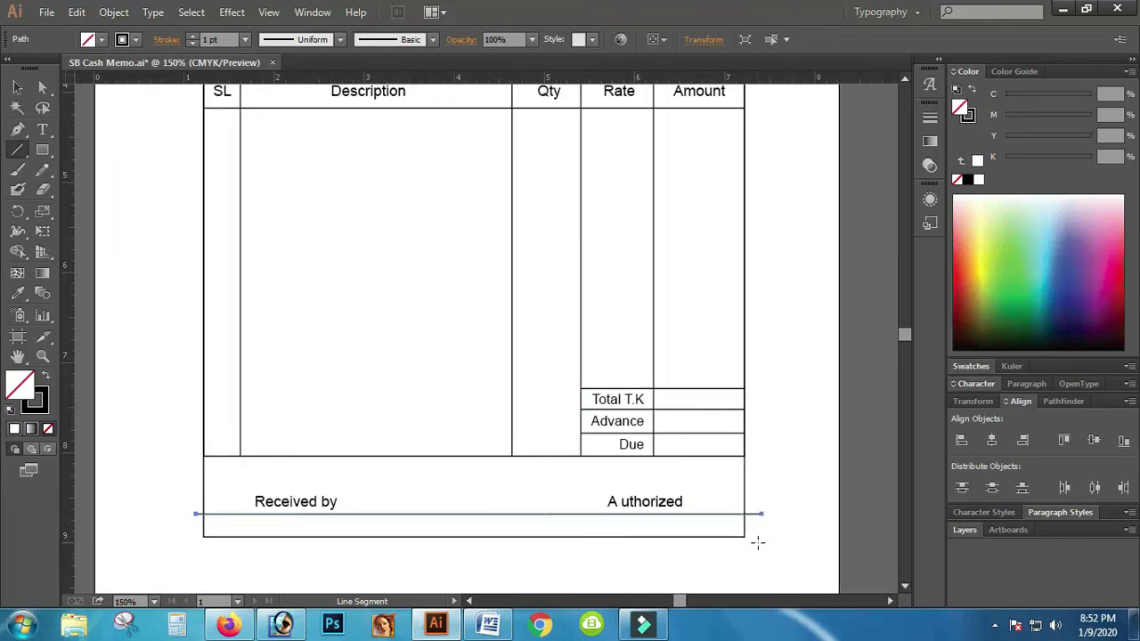
{"action": "key", "text": "Down"}
{"action": "key", "text": "Down"}
{"action": "key", "text": "Down"}
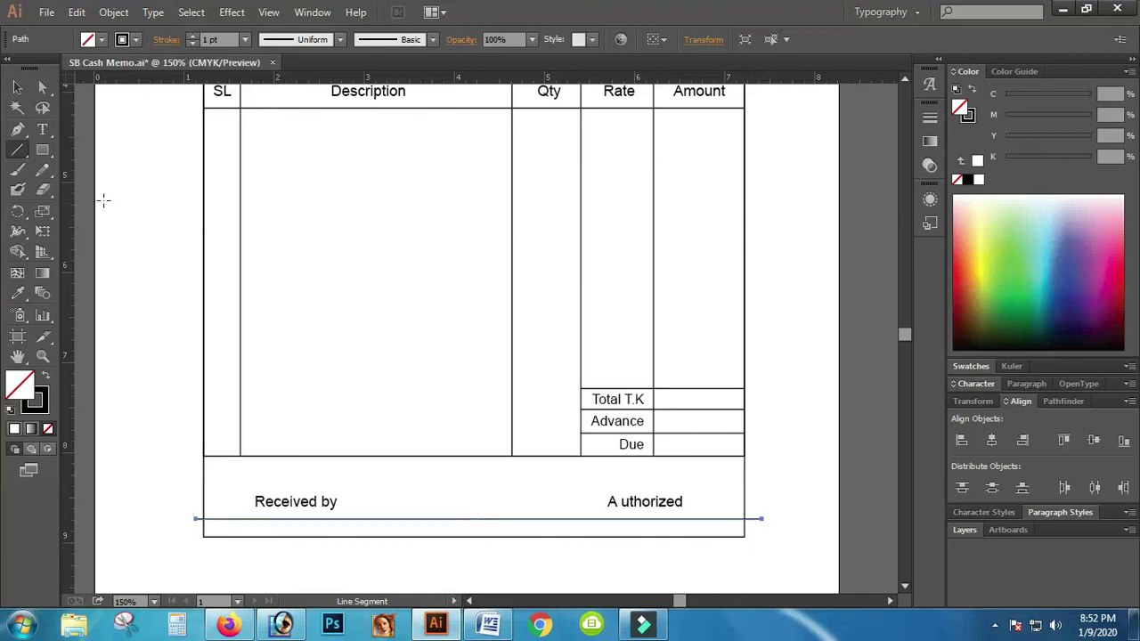
{"action": "left_click", "coordinate": [17, 87]}
{"action": "left_click", "coordinate": [184, 525]}
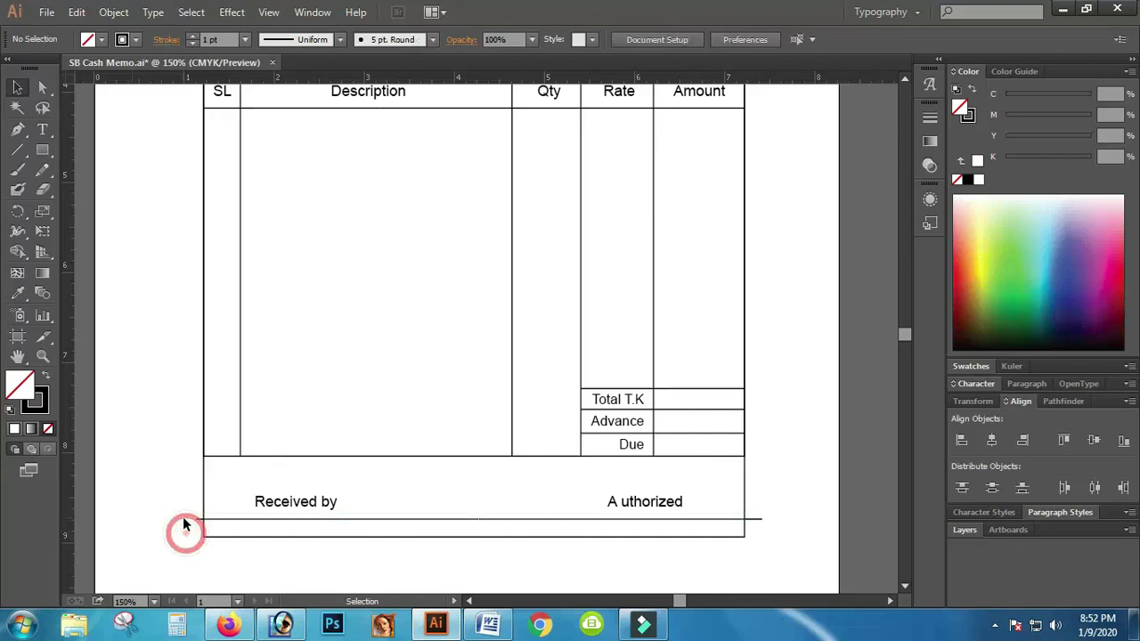
{"action": "left_click_drag", "start_coordinate": [211, 537], "coordinate": [218, 545]}
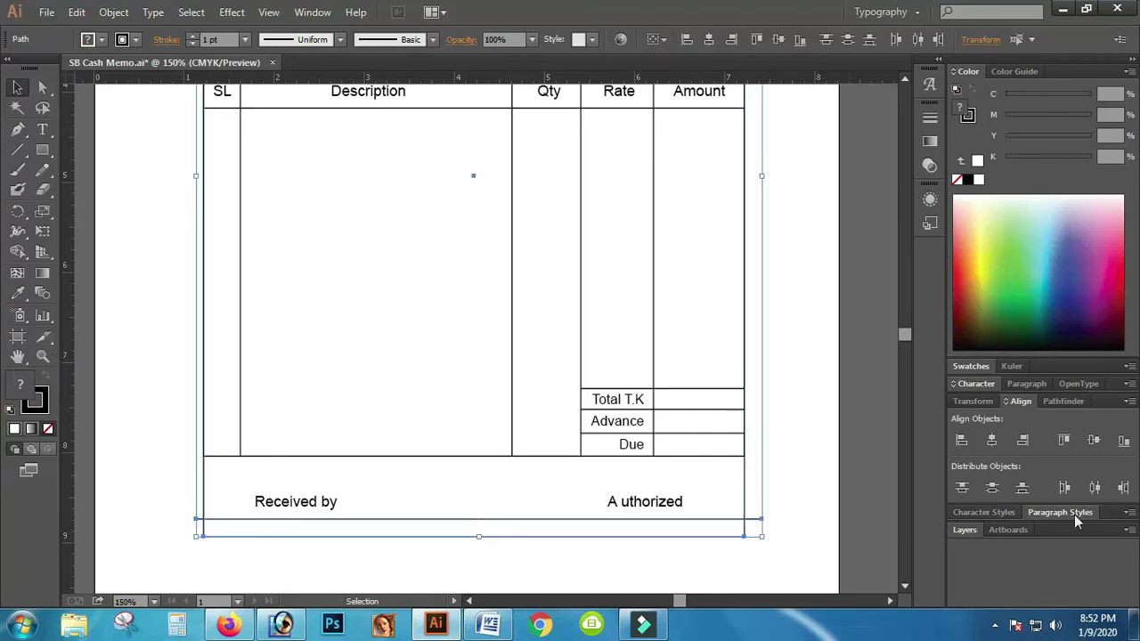
{"action": "left_click", "coordinate": [1056, 403]}
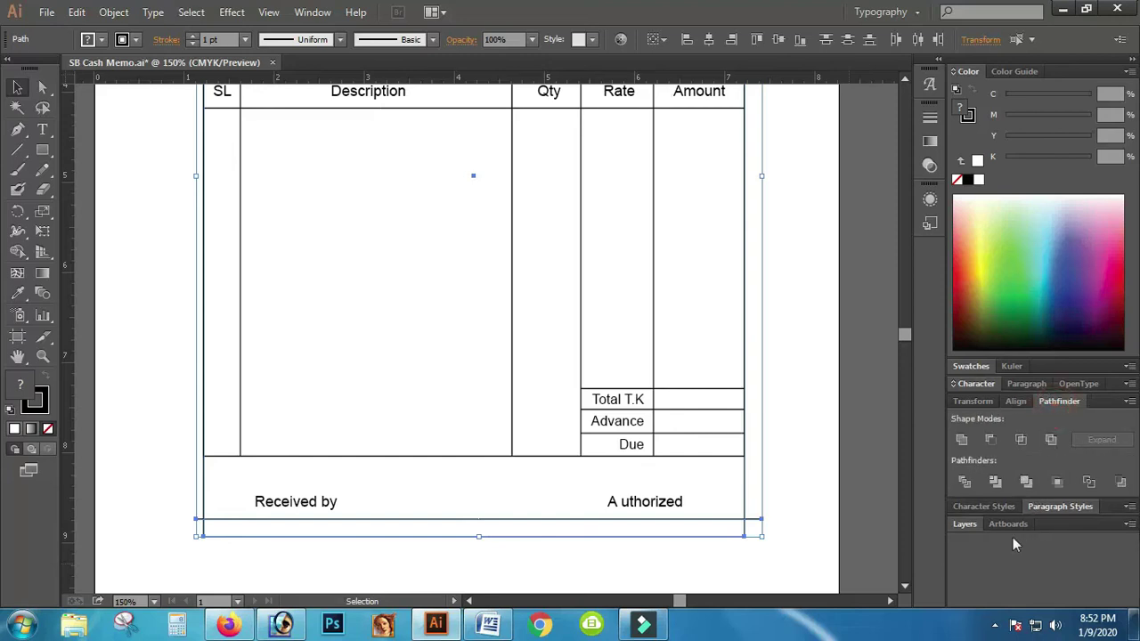
{"action": "left_click", "coordinate": [966, 480]}
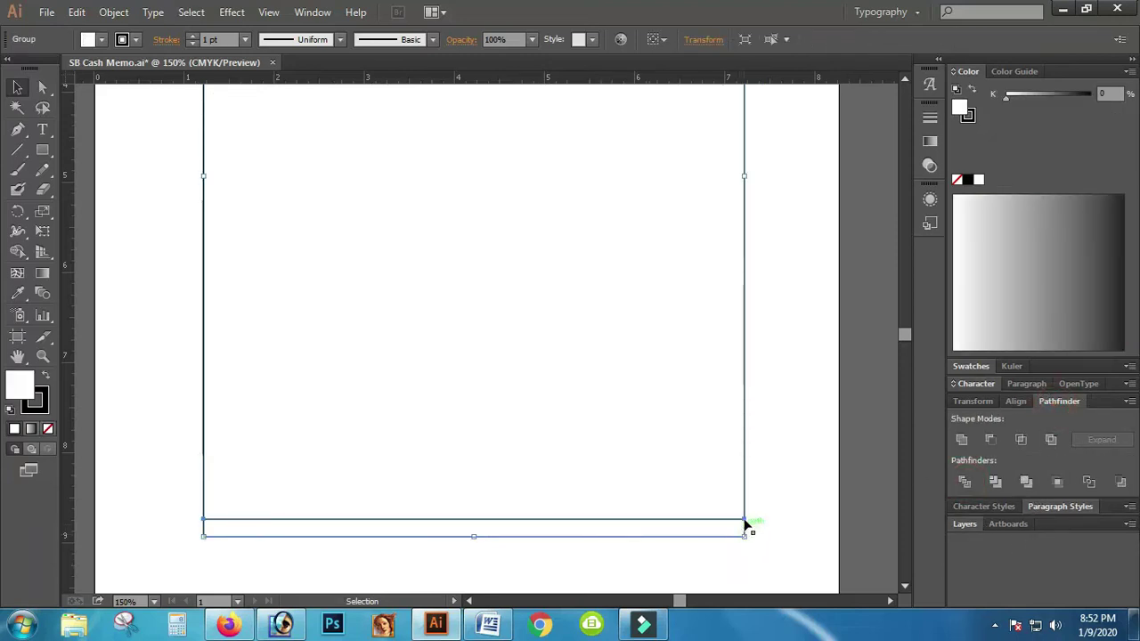
Step: Ungroup the divided pieces and fill the thin bottom strip crimson (C=15 M=100 Y=90 K=10)
{"action": "right_click", "coordinate": [747, 527]}
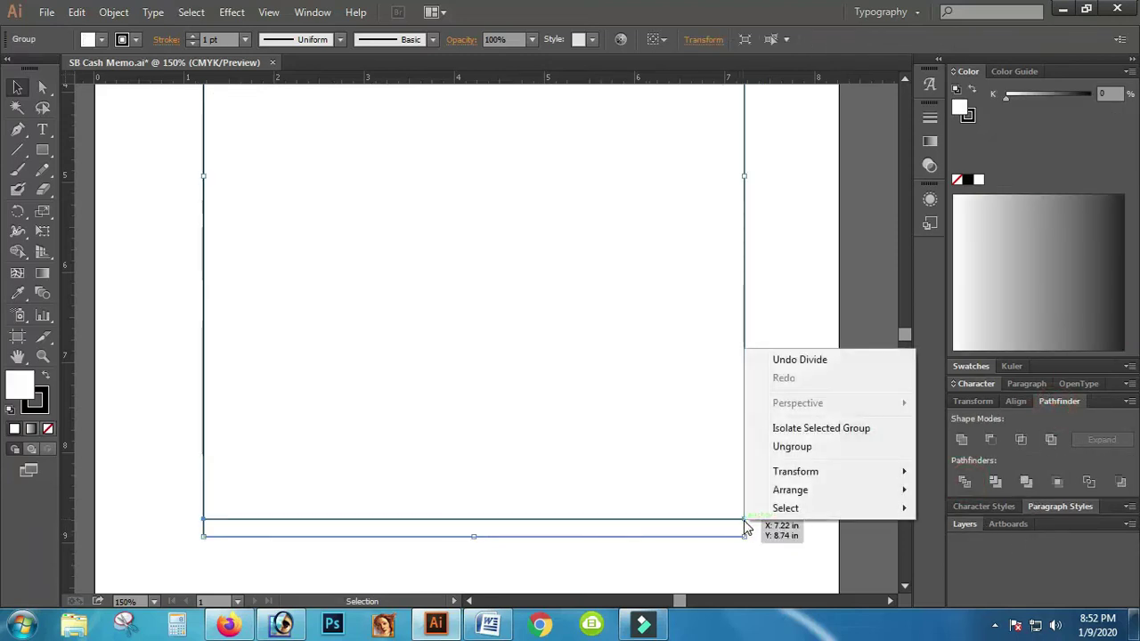
{"action": "mouse_move", "coordinate": [799, 497]}
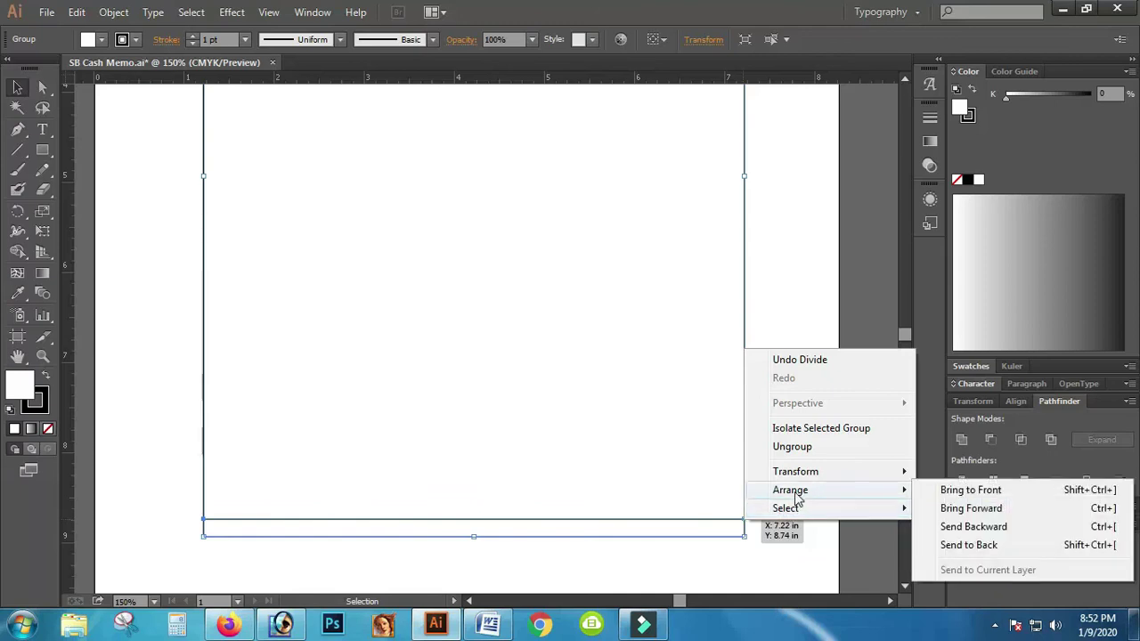
{"action": "left_click", "coordinate": [790, 446]}
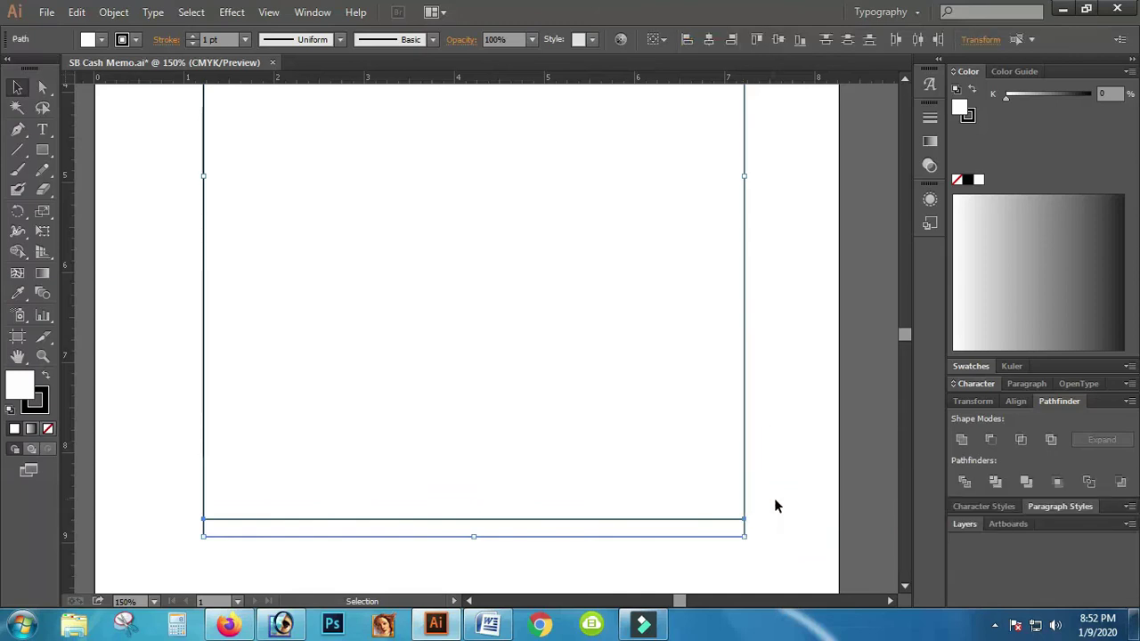
{"action": "left_click", "coordinate": [775, 501]}
{"action": "left_click", "coordinate": [740, 532]}
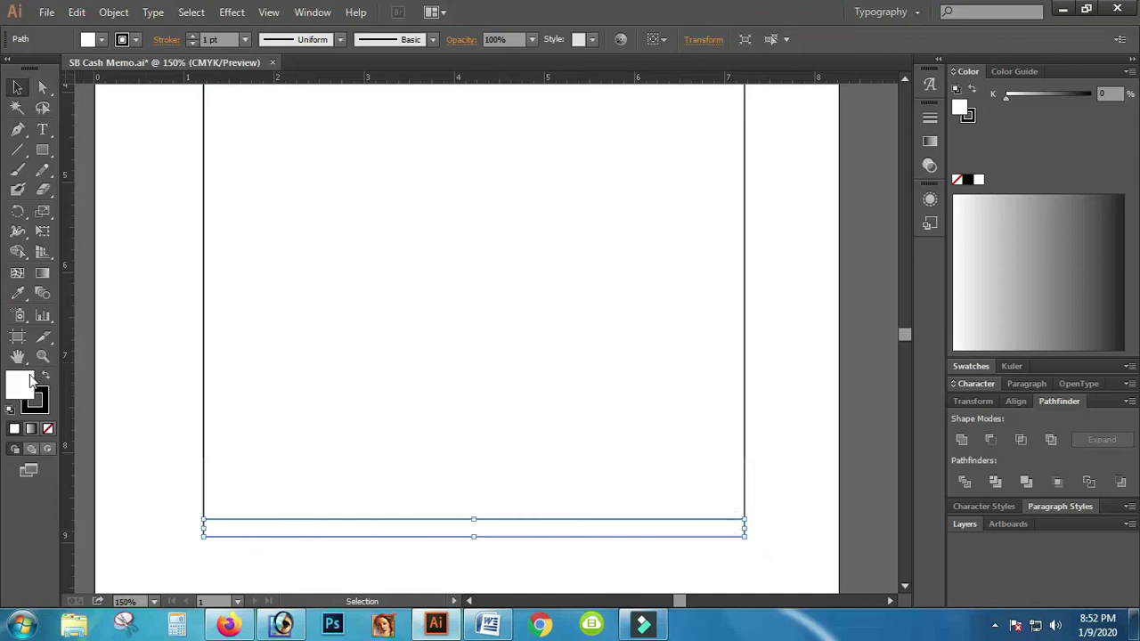
{"action": "double_click", "coordinate": [20, 385]}
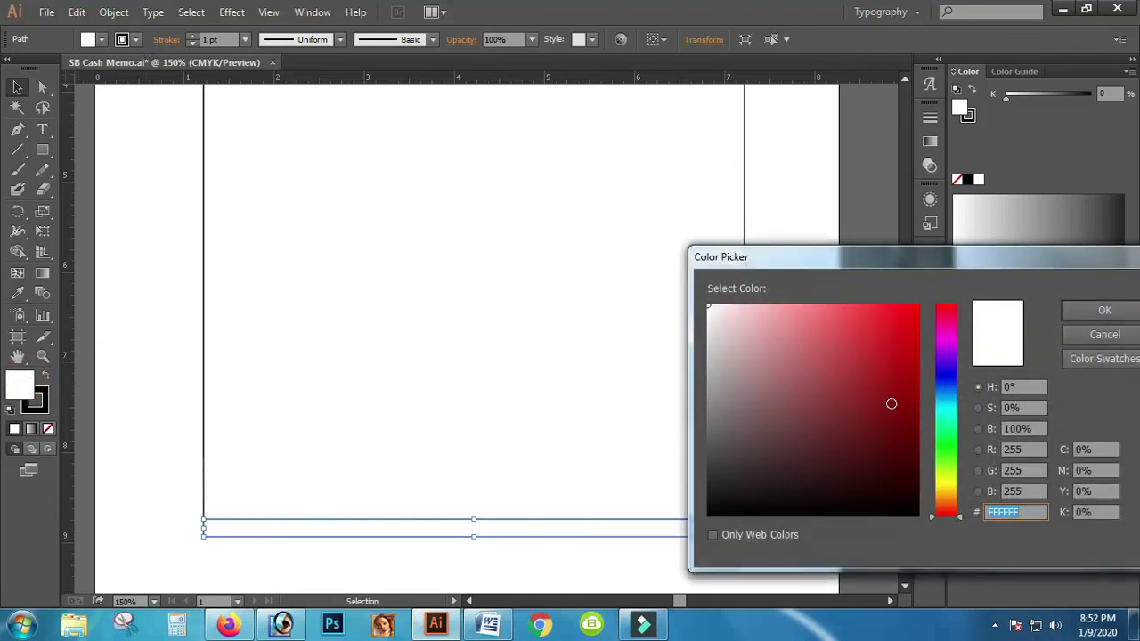
{"action": "left_click", "coordinate": [1104, 334]}
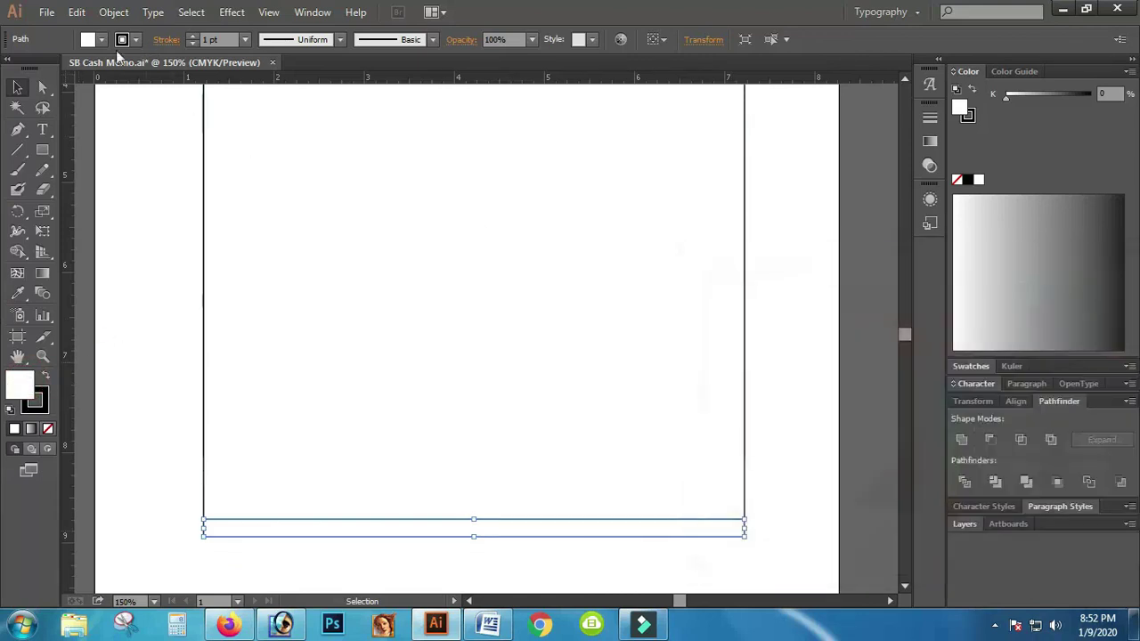
{"action": "left_click", "coordinate": [92, 40]}
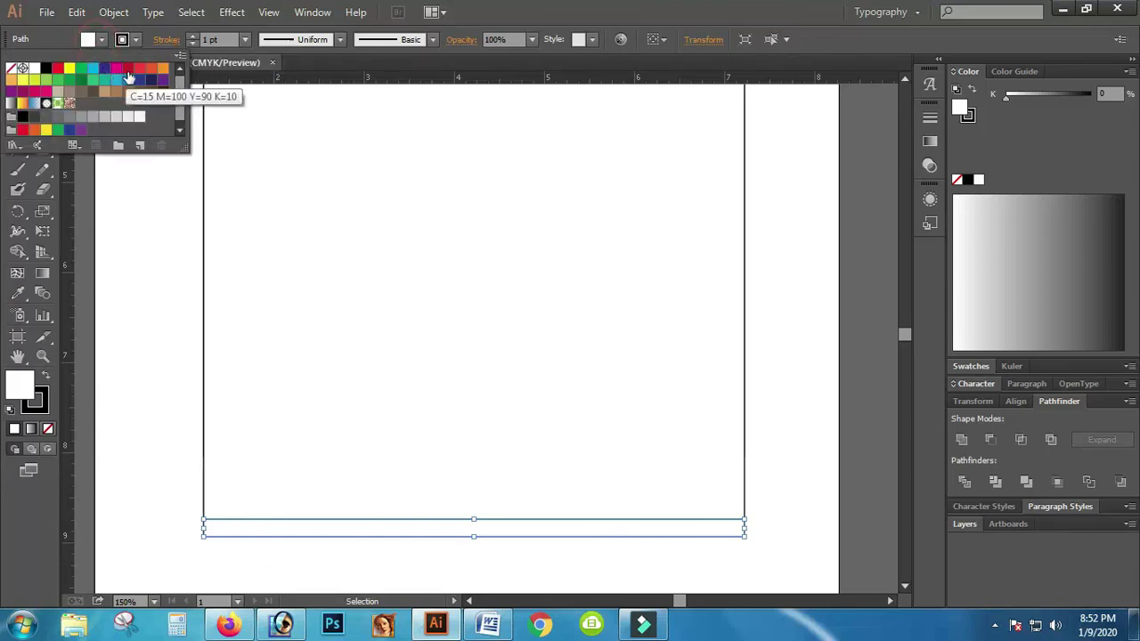
{"action": "left_click", "coordinate": [127, 68]}
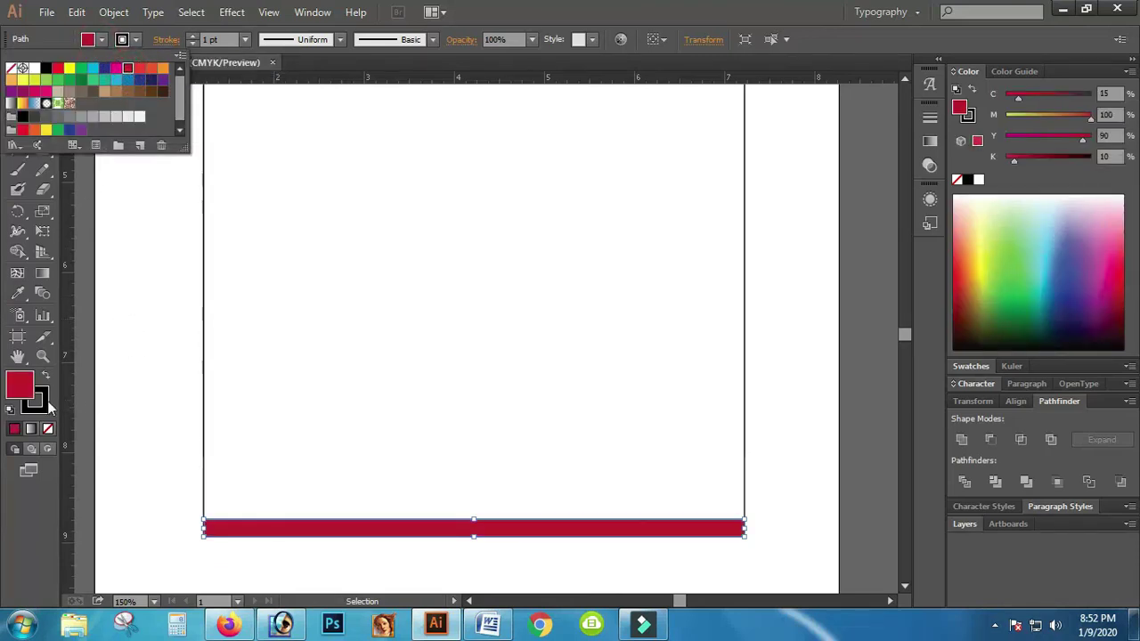
Step: Set the red bottom strip's stroke to None, keeping its crimson fill
{"action": "left_click", "coordinate": [49, 428]}
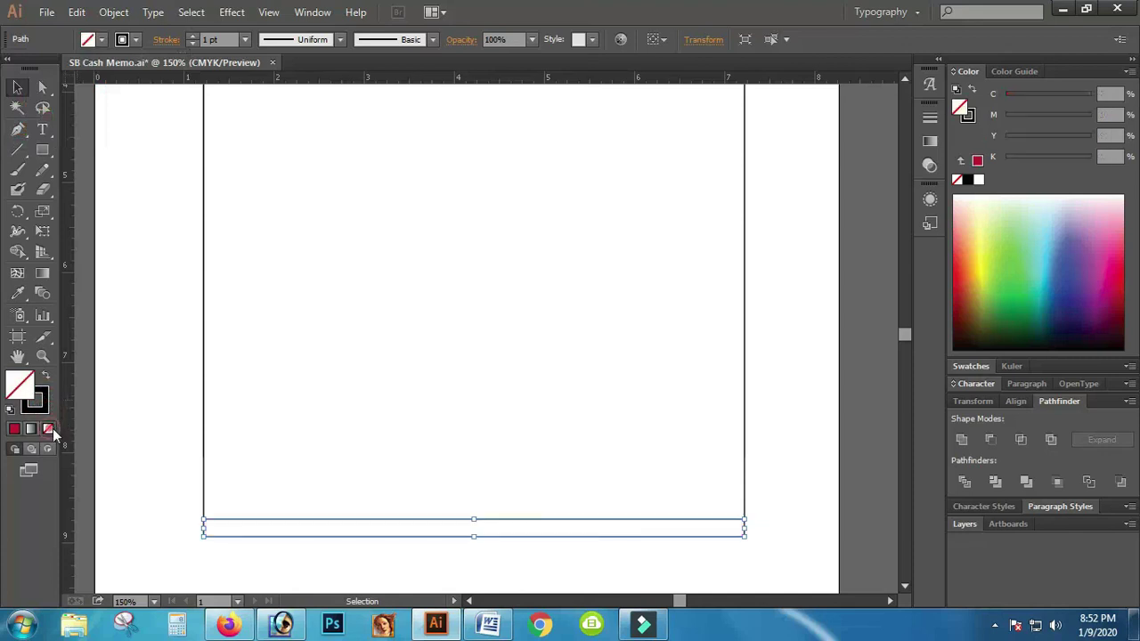
{"action": "key", "text": "ctrl+z"}
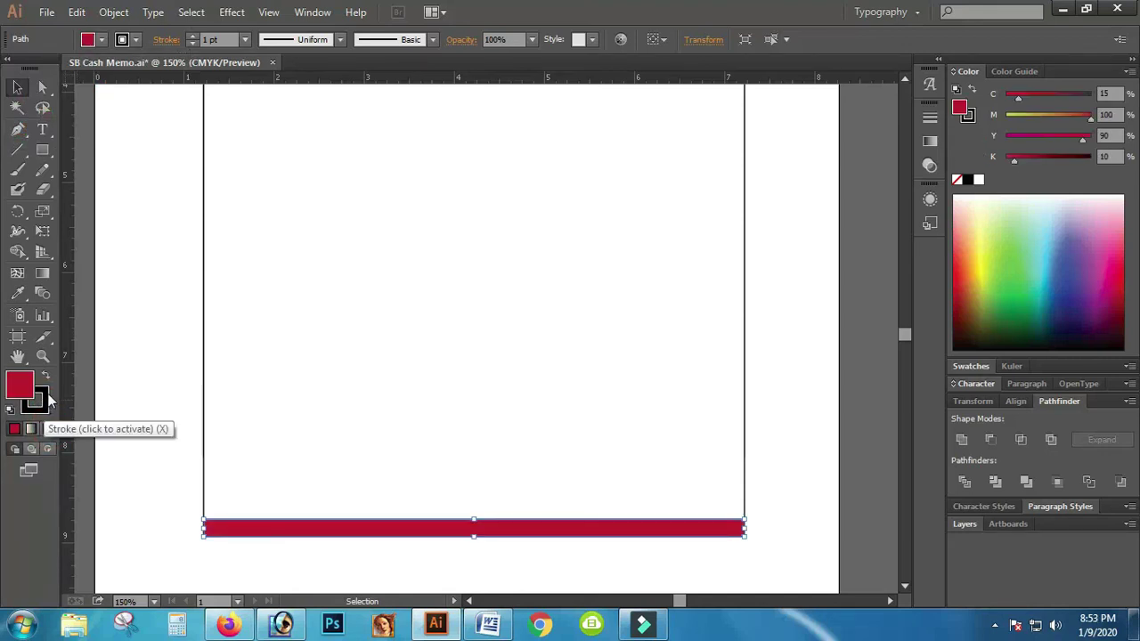
{"action": "left_click", "coordinate": [39, 400]}
{"action": "left_click", "coordinate": [48, 428]}
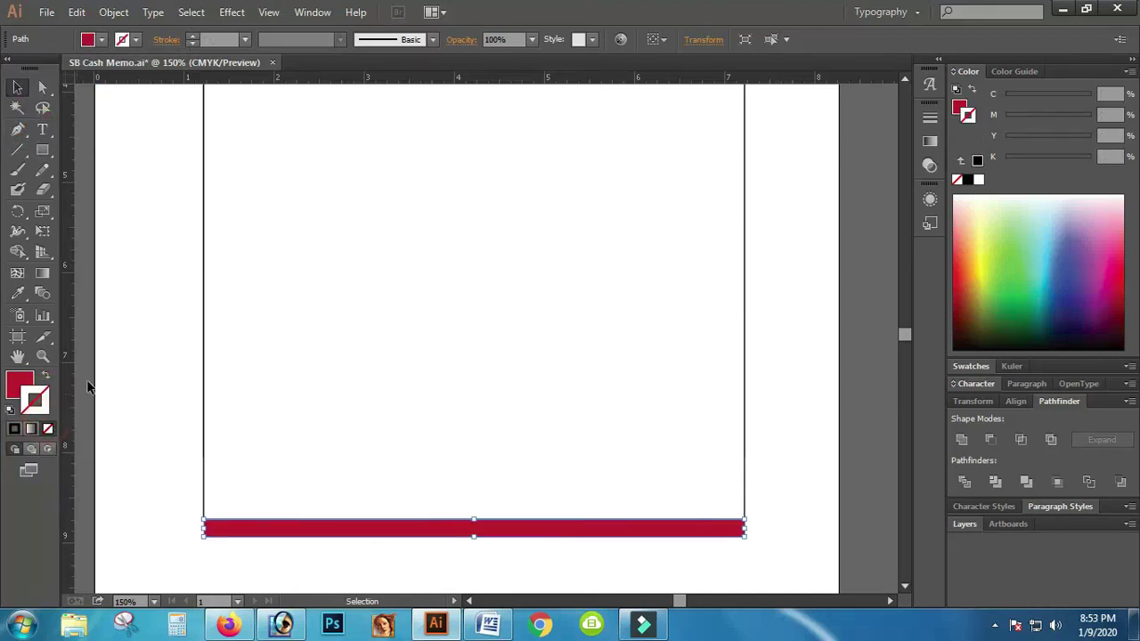
{"action": "left_click", "coordinate": [29, 390]}
Step: Send the memo's white background rectangle to the back
{"action": "scroll", "coordinate": [409, 388], "scroll_direction": "up", "scroll_amount": 5}
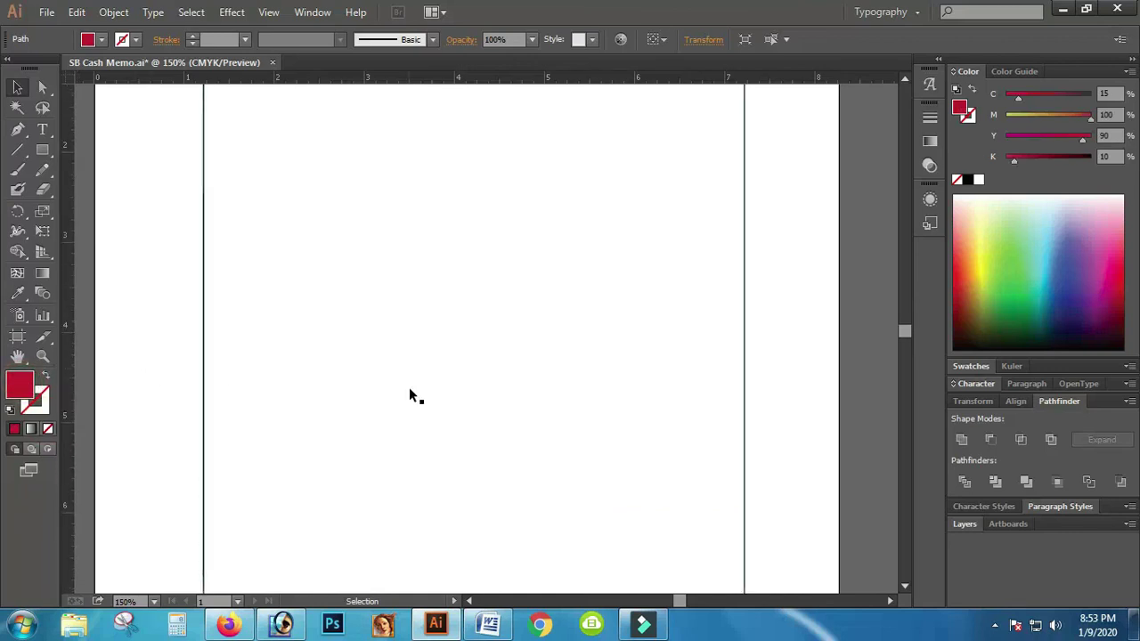
{"action": "scroll", "coordinate": [409, 388], "scroll_direction": "up", "scroll_amount": 2}
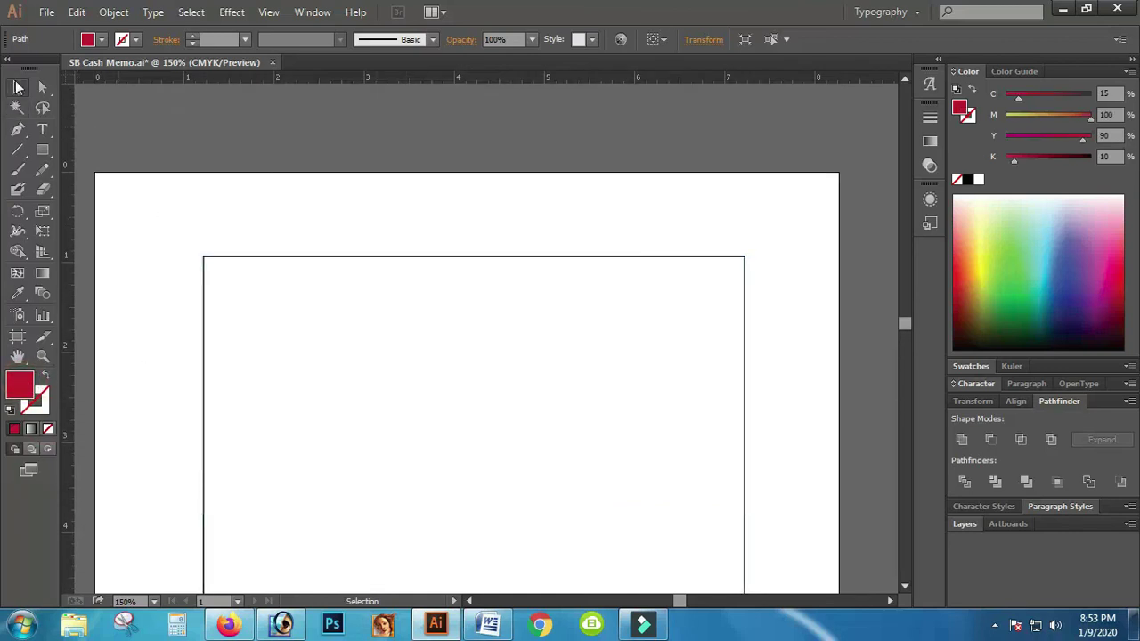
{"action": "left_click", "coordinate": [174, 243]}
{"action": "left_click", "coordinate": [211, 260]}
{"action": "key", "text": "ctrl"}
{"action": "key", "text": "ctrl+shift+bracketleft"}
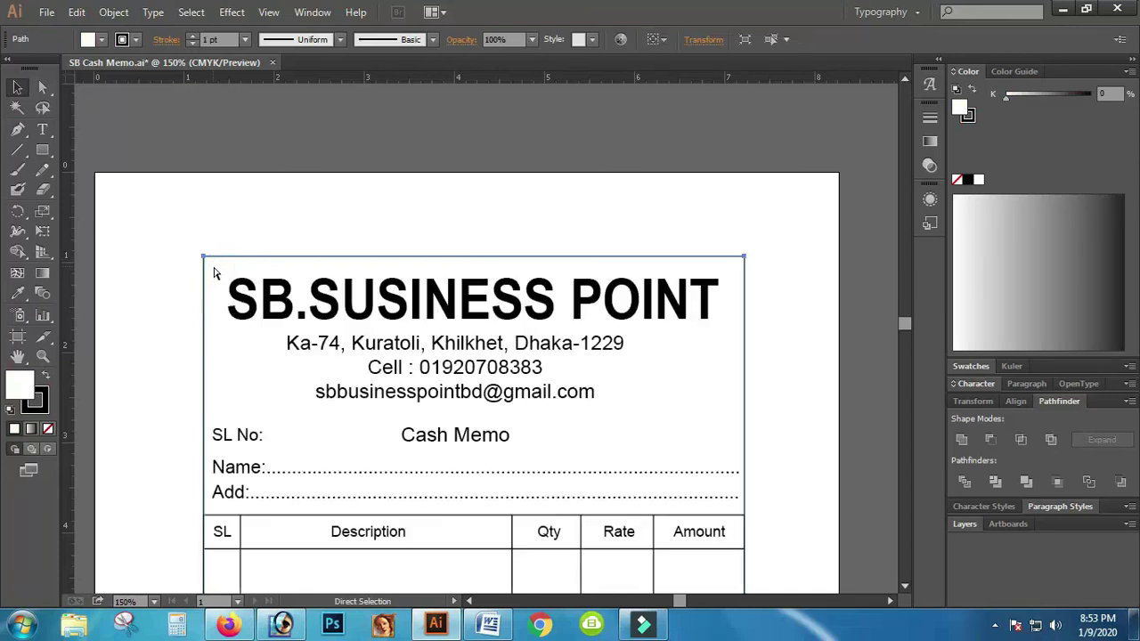
{"action": "scroll", "coordinate": [781, 446], "scroll_direction": "down", "scroll_amount": 3}
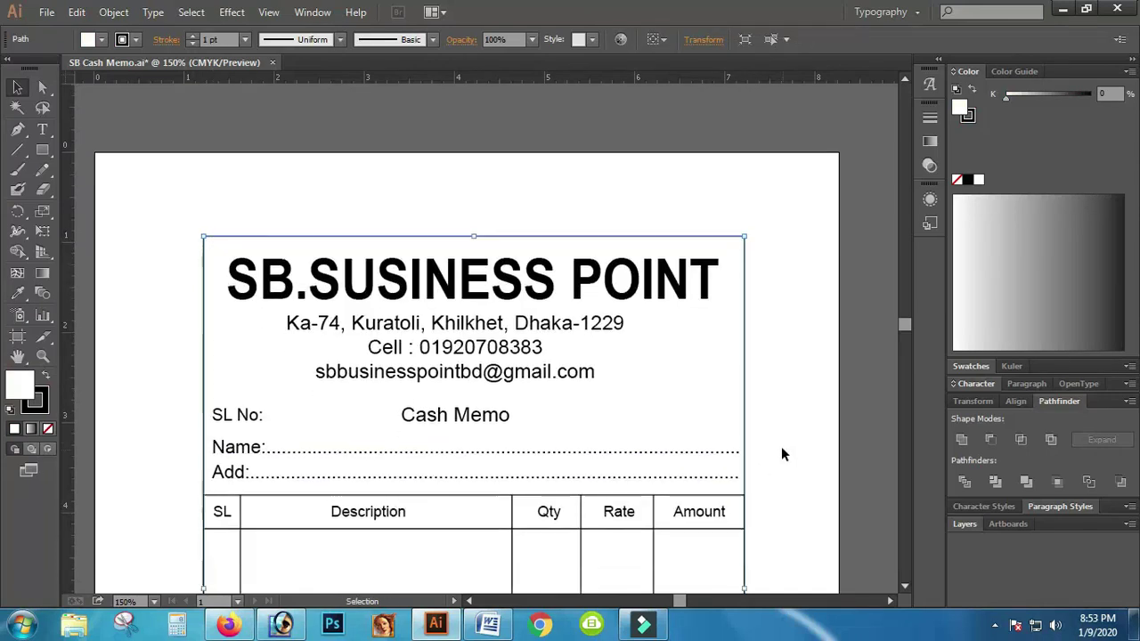
Step: Draw a horizontal line along the item table's top and Divide the background along it
{"action": "left_click", "coordinate": [17, 150]}
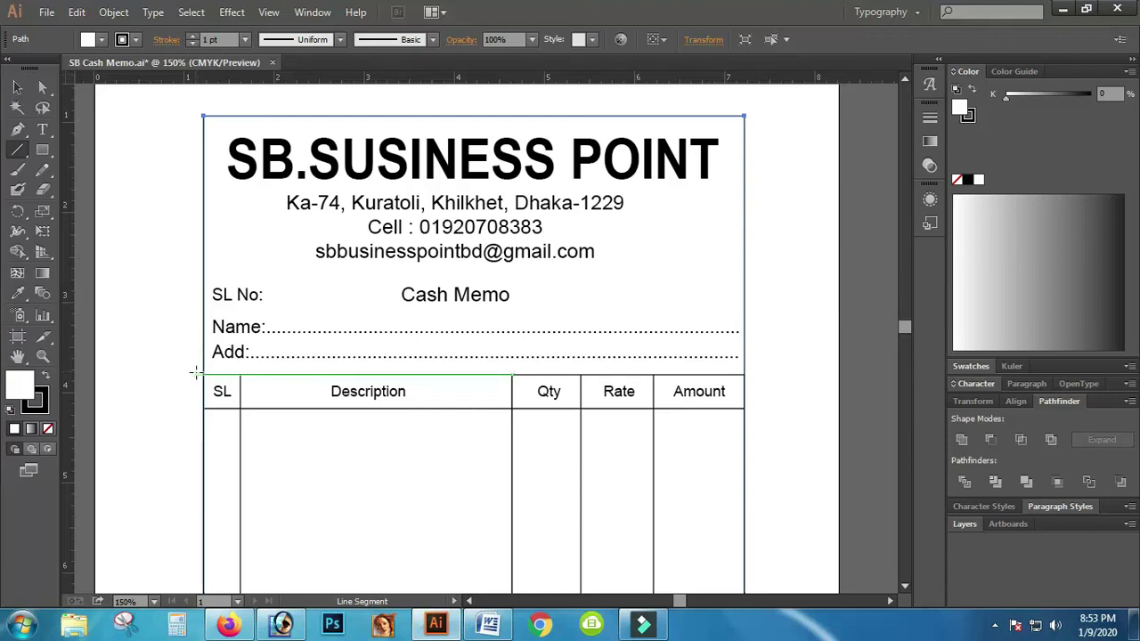
{"action": "left_click_drag", "start_coordinate": [196, 373], "coordinate": [763, 381]}
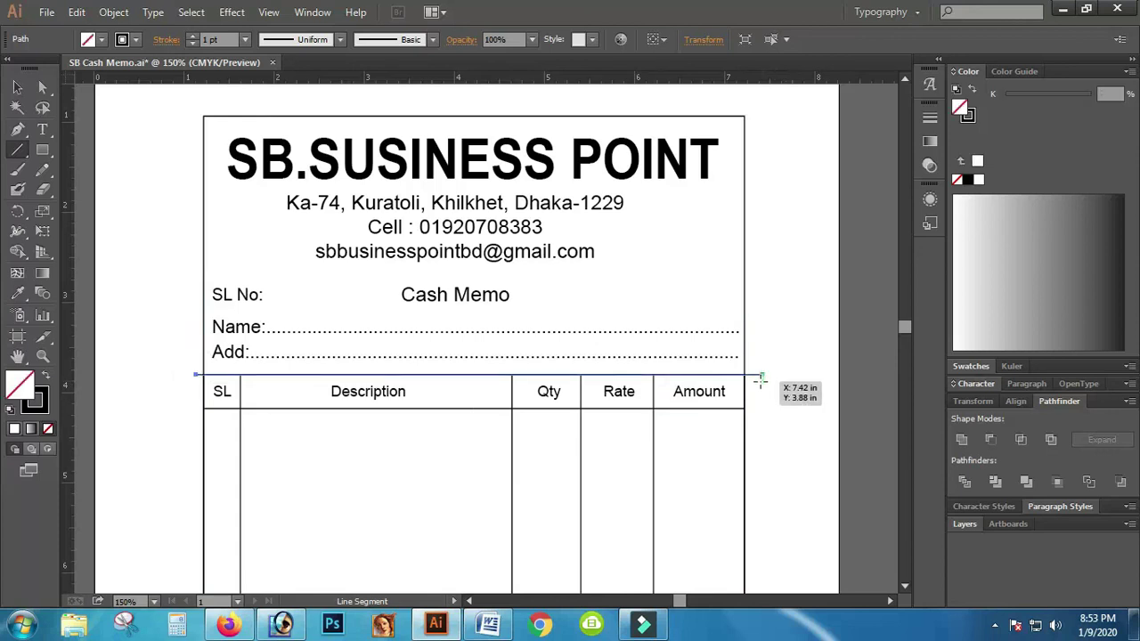
{"action": "left_click", "coordinate": [14, 89]}
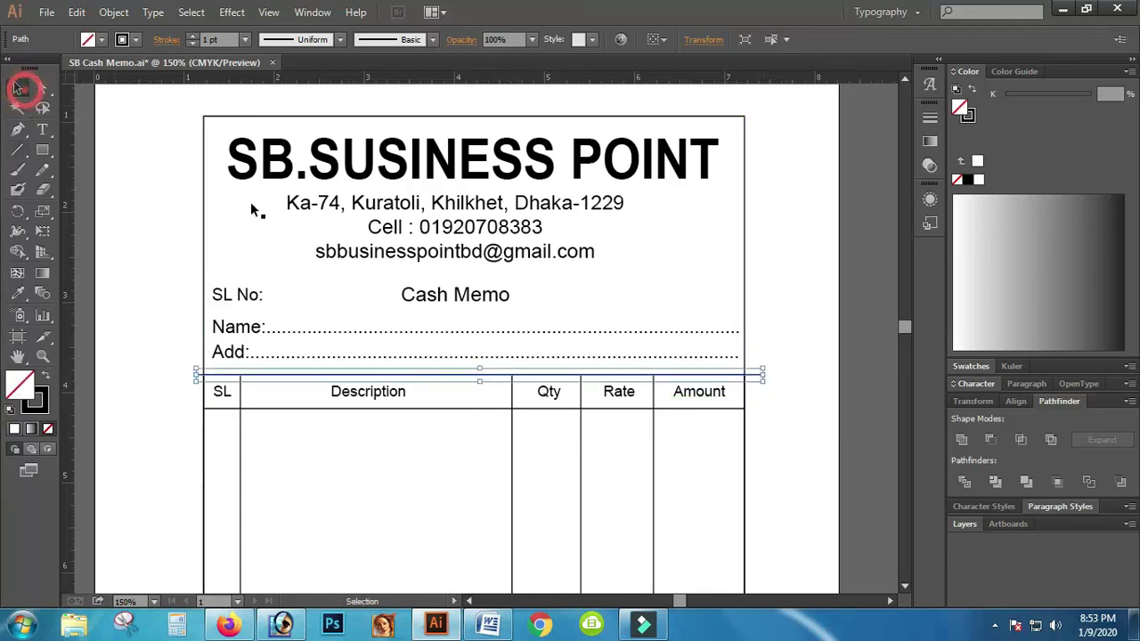
{"action": "key", "text": "Up"}
{"action": "key", "text": "Up"}
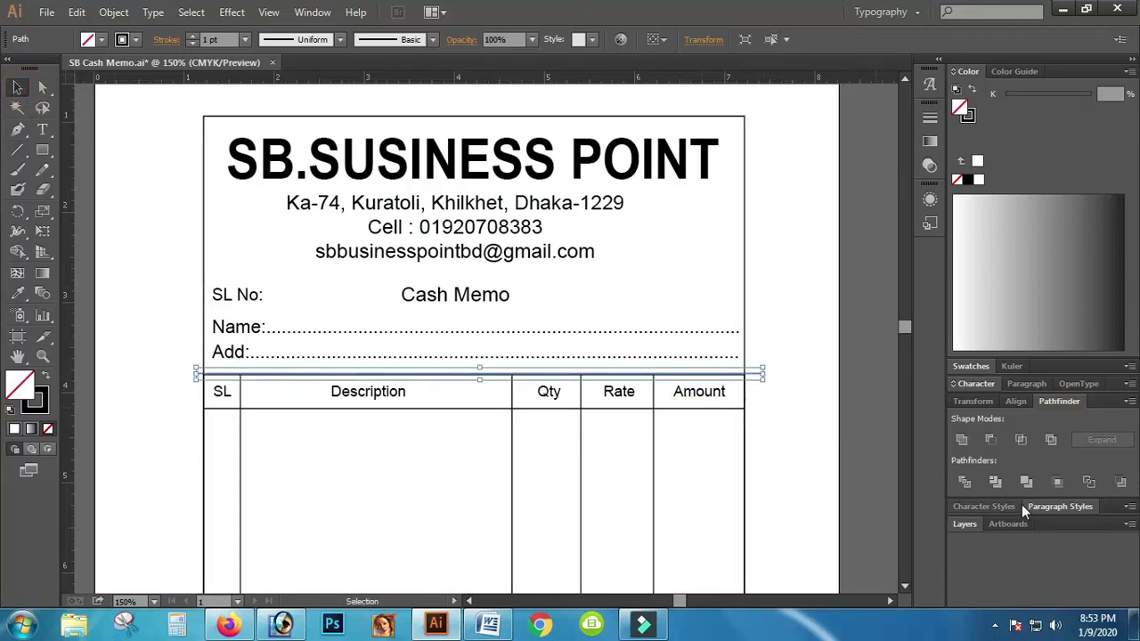
{"action": "key", "text": "Up"}
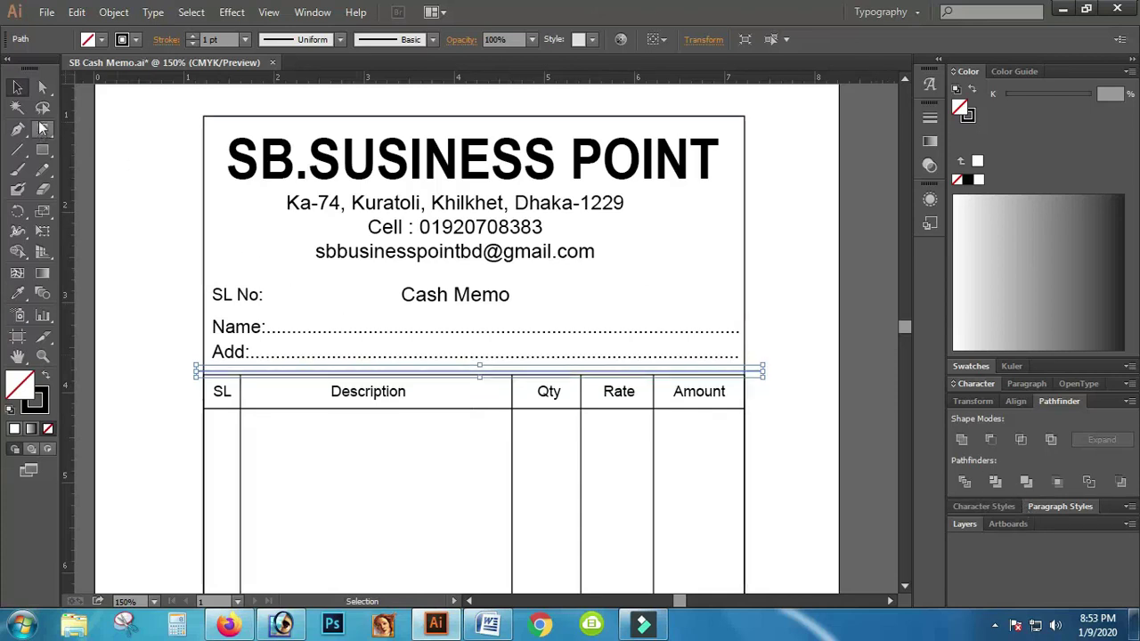
{"action": "left_click", "coordinate": [218, 221], "text": "shift"}
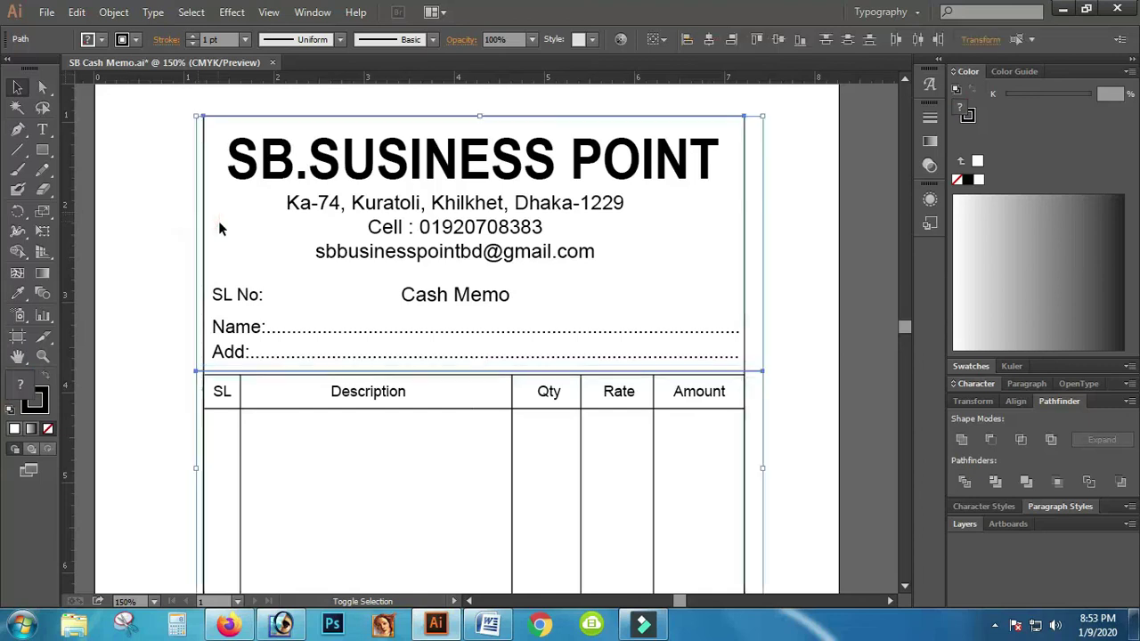
{"action": "scroll", "coordinate": [801, 371], "scroll_direction": "down", "scroll_amount": 1}
{"action": "scroll", "coordinate": [802, 373], "scroll_direction": "down", "scroll_amount": 6}
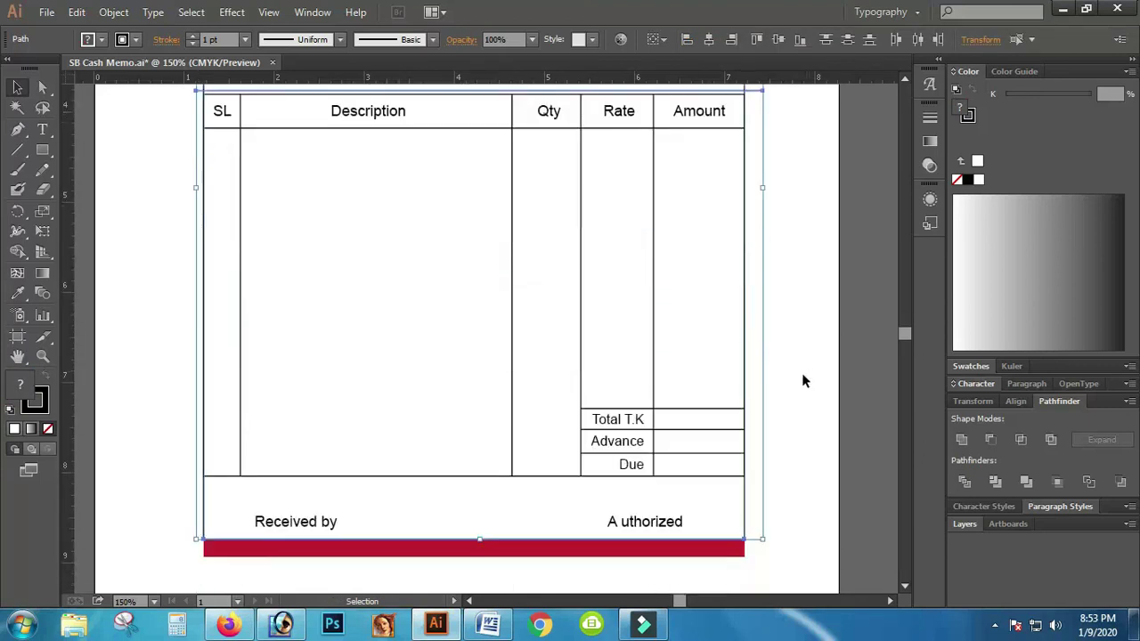
{"action": "scroll", "coordinate": [174, 365], "scroll_direction": "up", "scroll_amount": 5}
{"action": "scroll", "coordinate": [198, 270], "scroll_direction": "up", "scroll_amount": 2}
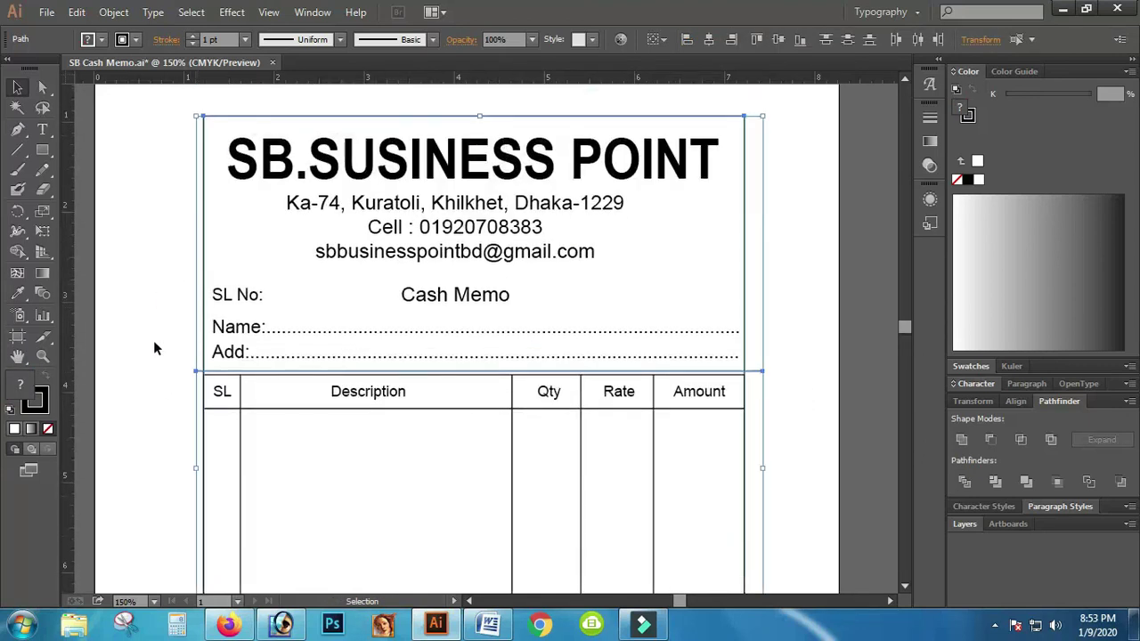
{"action": "left_click", "coordinate": [965, 481]}
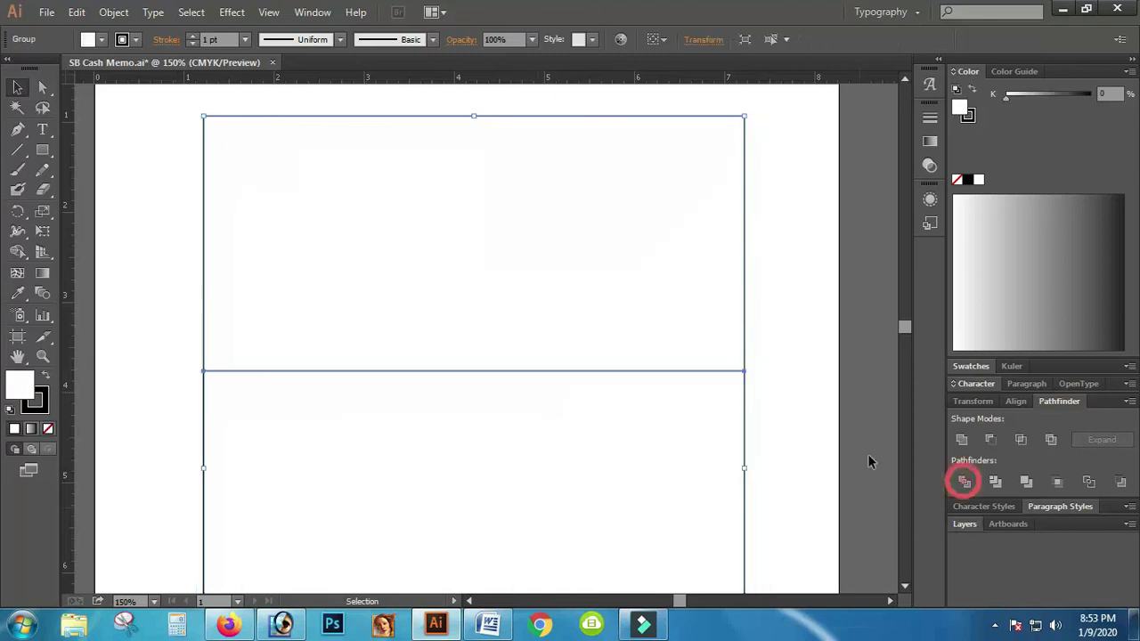
Step: Ungroup the divided background, send the top piece behind the header text, and select it
{"action": "right_click", "coordinate": [239, 370]}
{"action": "left_click", "coordinate": [299, 469]}
{"action": "left_click", "coordinate": [143, 288]}
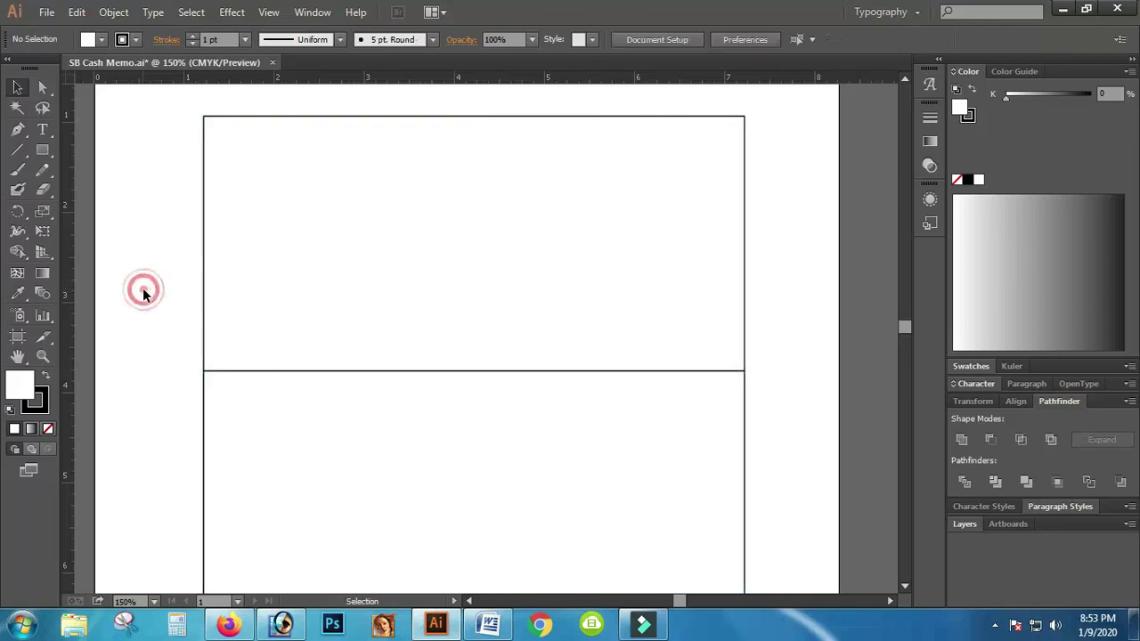
{"action": "key", "text": "ctrl"}
{"action": "left_click", "coordinate": [206, 303], "text": "ctrl"}
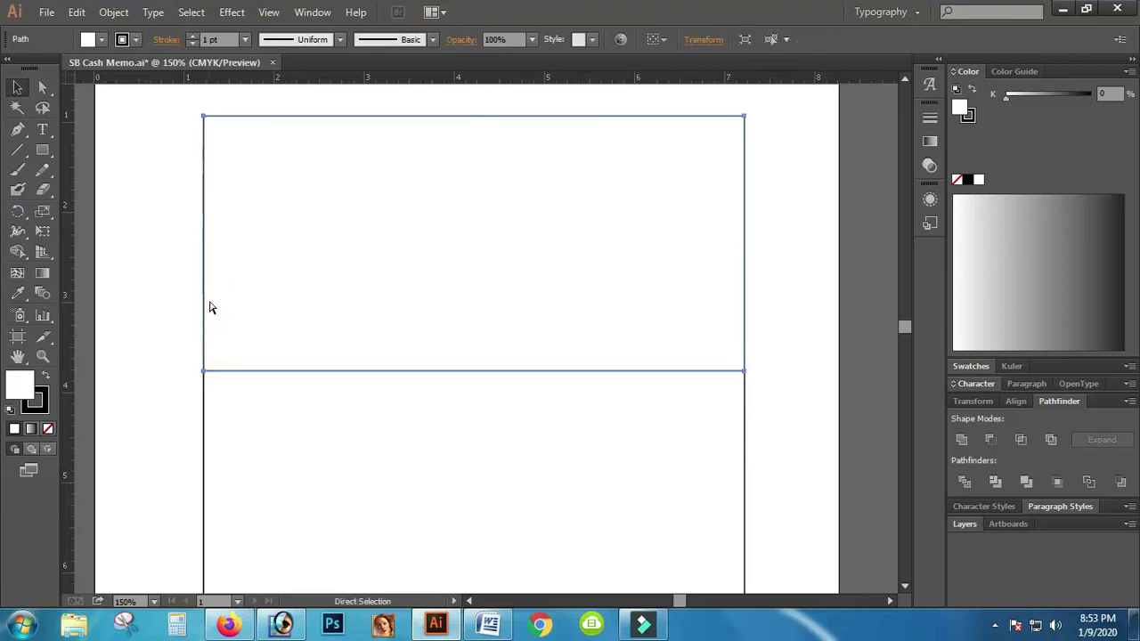
{"action": "key", "text": "ctrl+shift+bracketleft"}
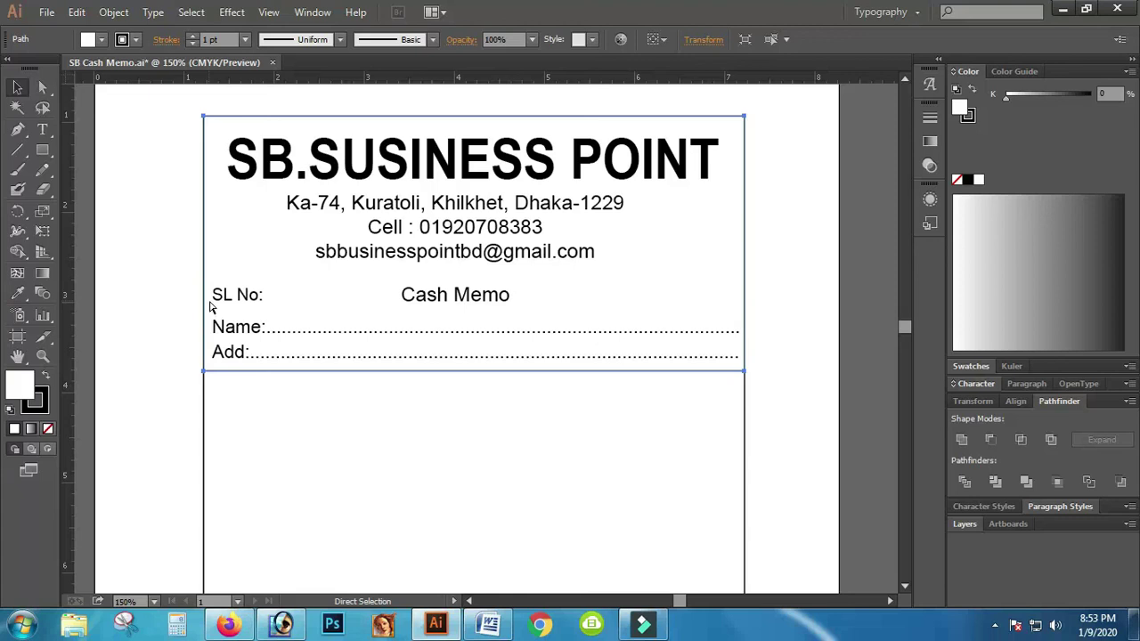
{"action": "key", "text": "a"}
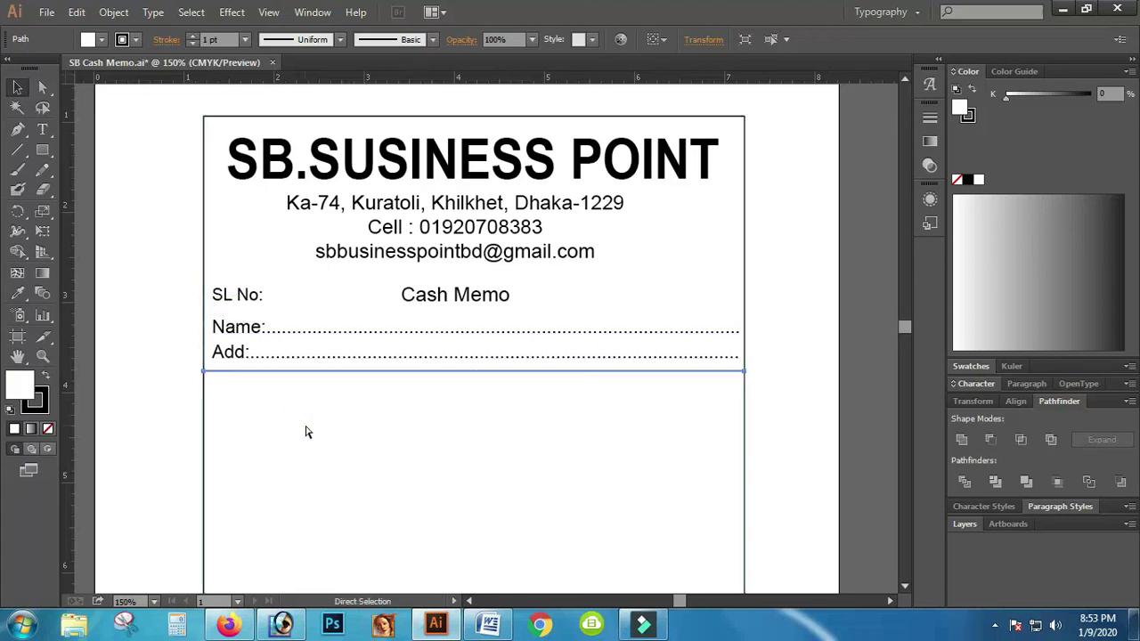
{"action": "key", "text": "ctrl+z"}
{"action": "key", "text": "ctrl+z"}
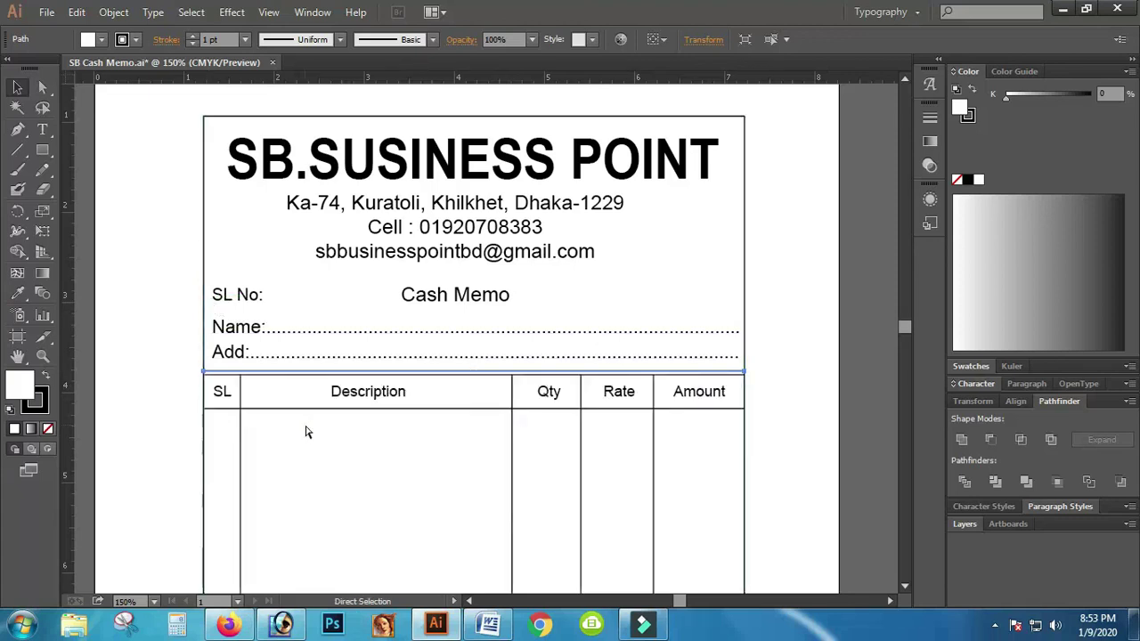
{"action": "key", "text": "v"}
{"action": "scroll", "coordinate": [331, 433], "scroll_direction": "down", "scroll_amount": 5}
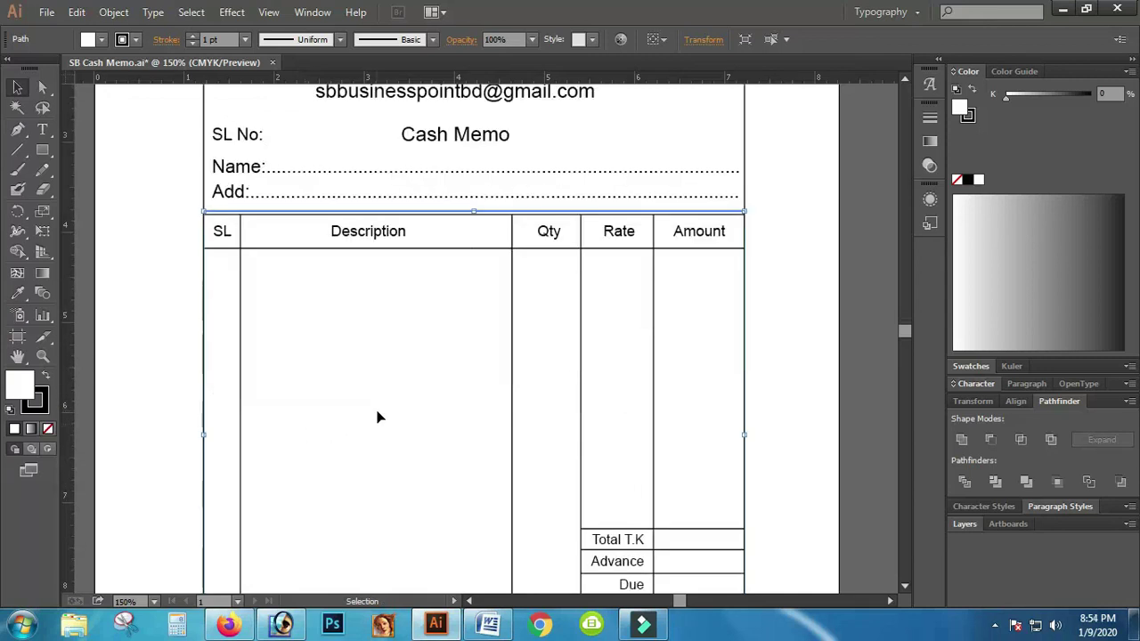
{"action": "scroll", "coordinate": [514, 439], "scroll_direction": "up", "scroll_amount": 5}
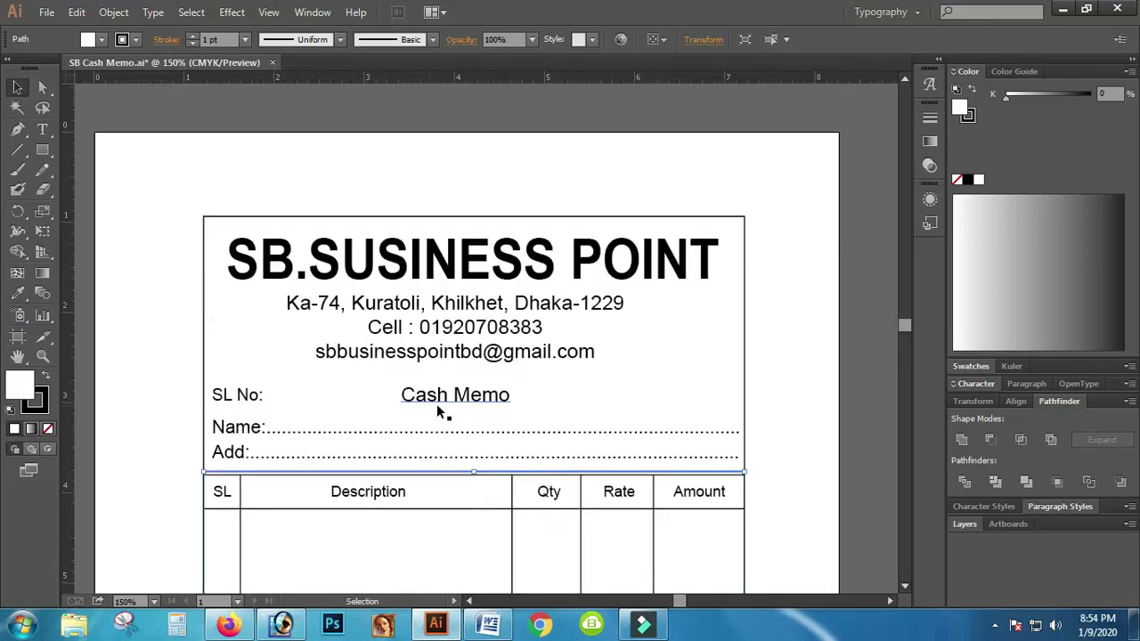
{"action": "left_click", "coordinate": [238, 336]}
{"action": "left_click", "coordinate": [237, 334]}
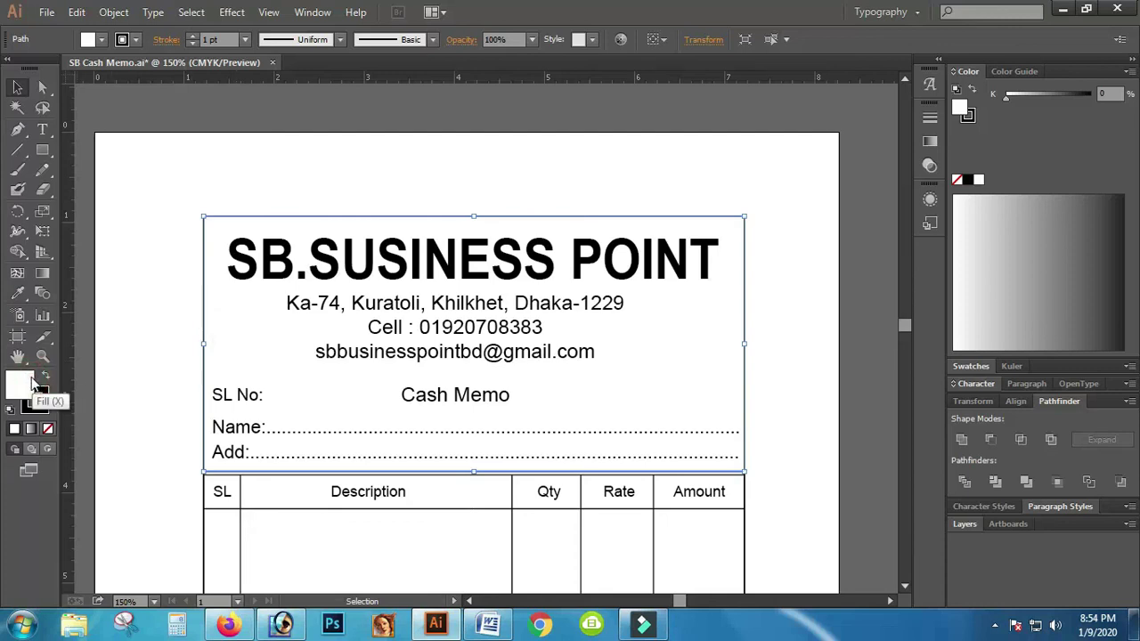
Step: Fill the memo's header rectangle with the crimson red swatch
{"action": "left_click", "coordinate": [103, 39]}
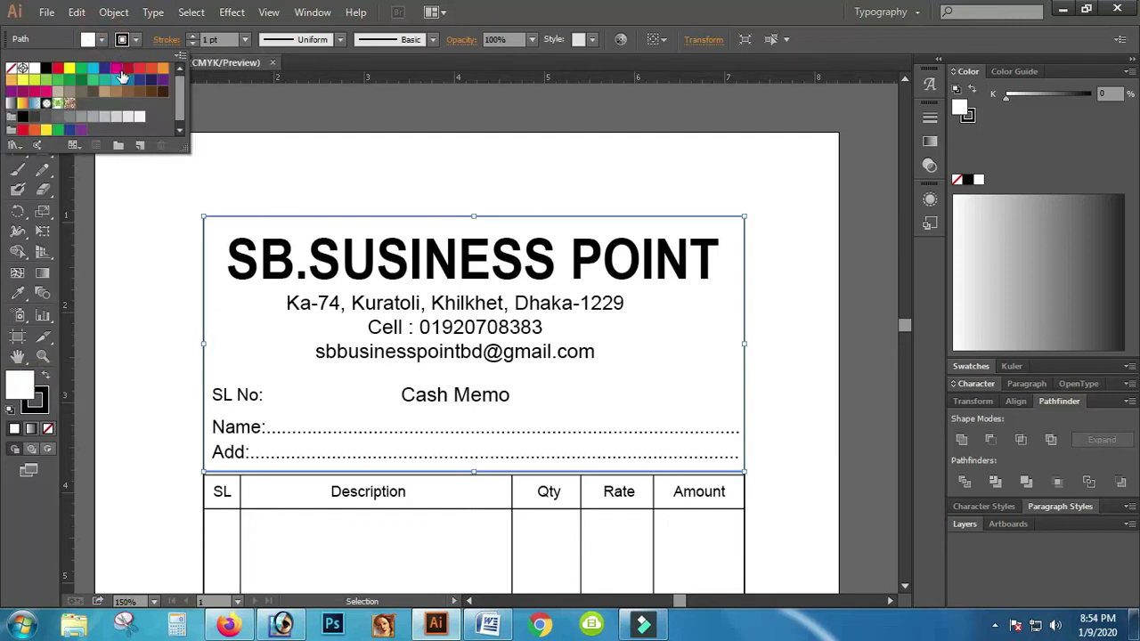
{"action": "left_click", "coordinate": [129, 70]}
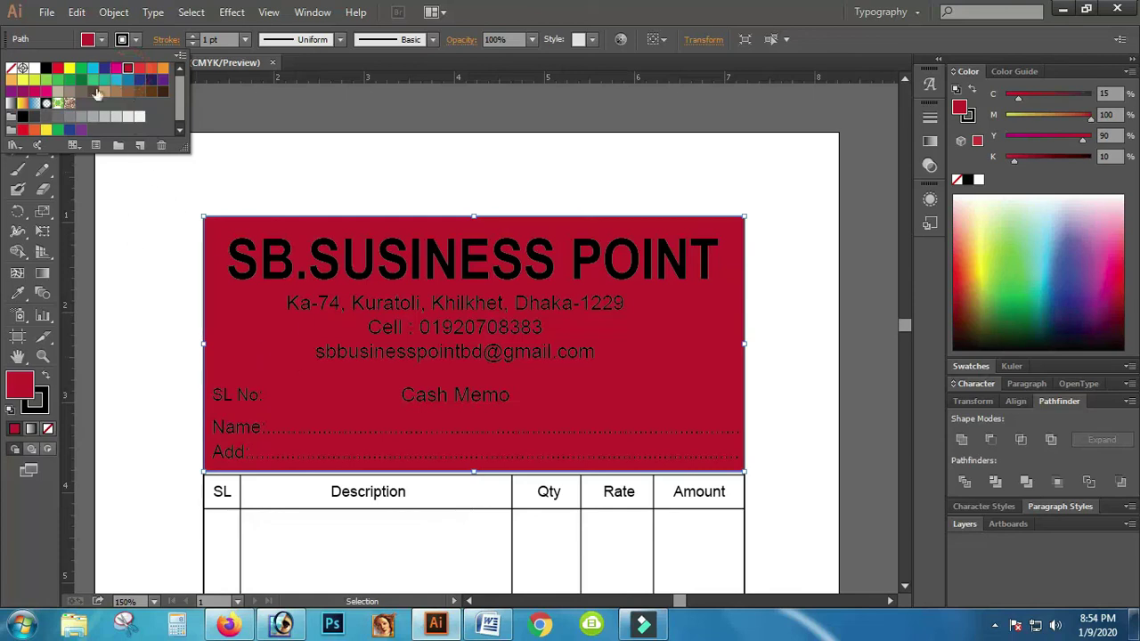
{"action": "left_click", "coordinate": [174, 214]}
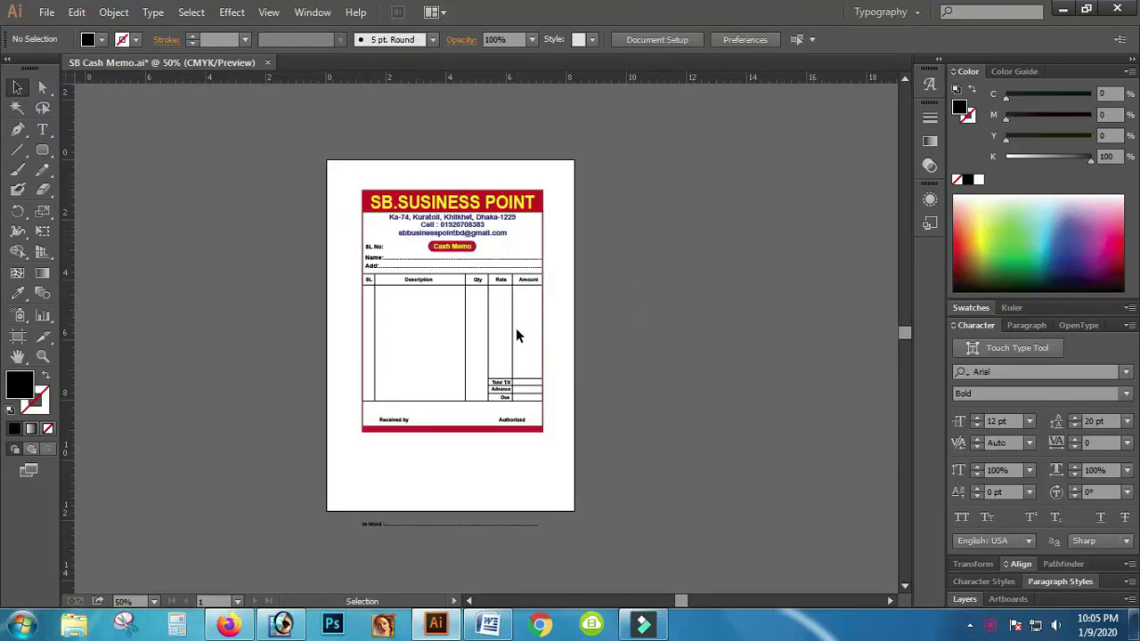
Step: Move the 'In Word' line from below the page into the memo above 'Received by'
{"action": "left_click", "coordinate": [18, 86]}
{"action": "left_click", "coordinate": [378, 527]}
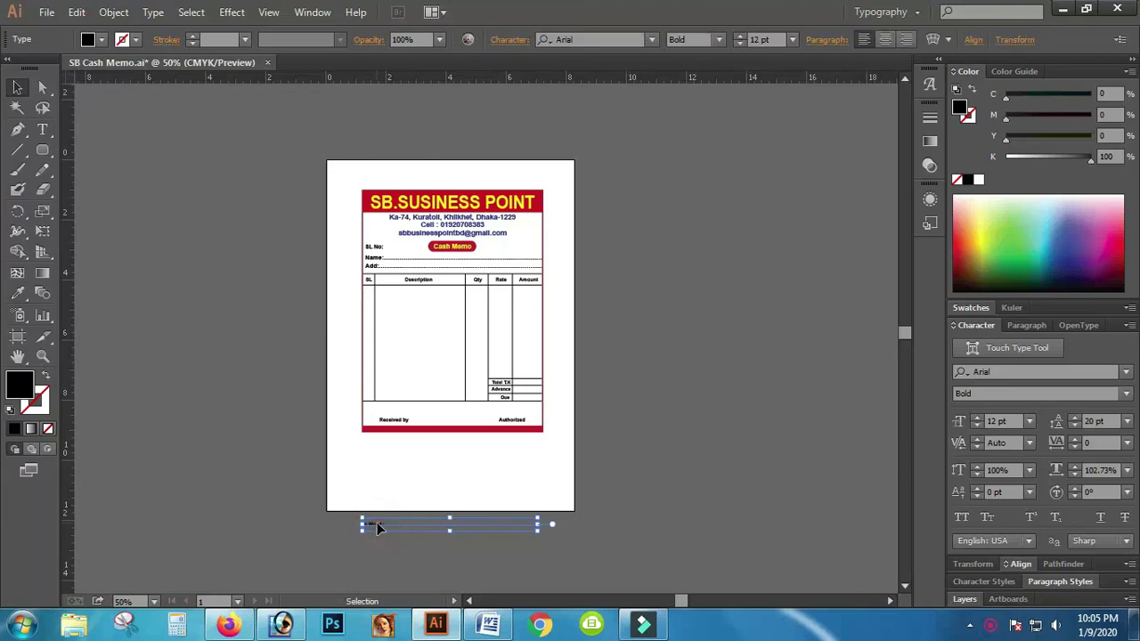
{"action": "left_click_drag", "start_coordinate": [374, 527], "coordinate": [379, 412]}
Step: Zoom in and pan to centre the memo's lower totals area
{"action": "left_click", "coordinate": [42, 357]}
{"action": "left_click", "coordinate": [447, 405]}
{"action": "left_click", "coordinate": [448, 405]}
{"action": "left_click", "coordinate": [580, 246]}
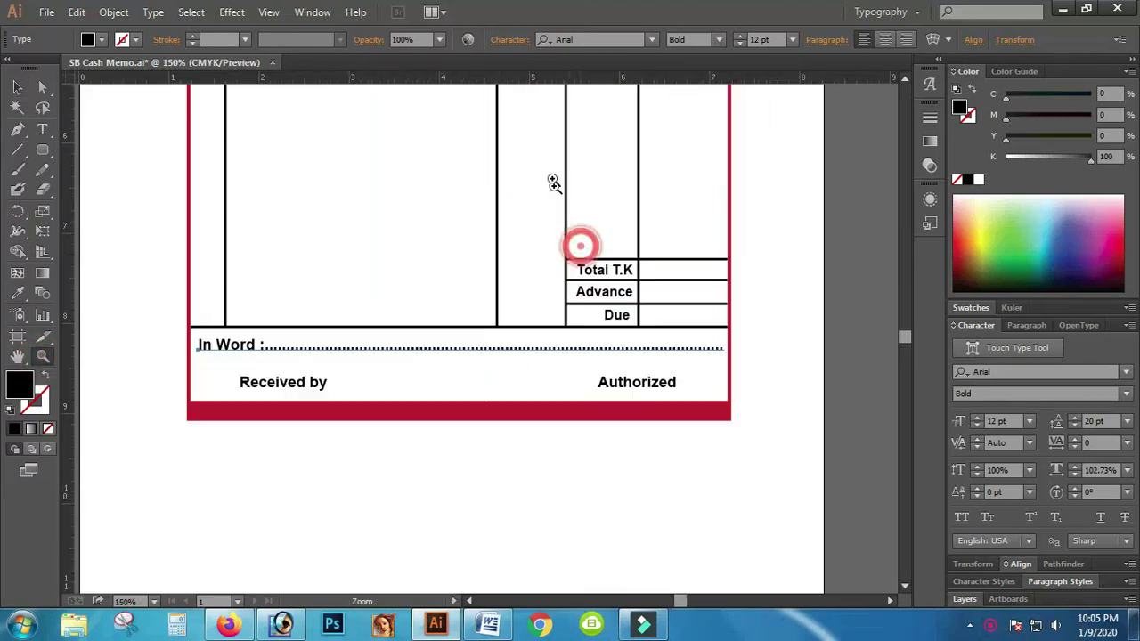
{"action": "left_click", "coordinate": [545, 165]}
{"action": "scroll", "coordinate": [398, 383], "scroll_direction": "down", "scroll_amount": 1}
{"action": "scroll", "coordinate": [398, 386], "scroll_direction": "down", "scroll_amount": 4}
{"action": "left_click", "coordinate": [18, 354]}
{"action": "left_click_drag", "start_coordinate": [179, 301], "coordinate": [311, 329]}
{"action": "left_click", "coordinate": [17, 87]}
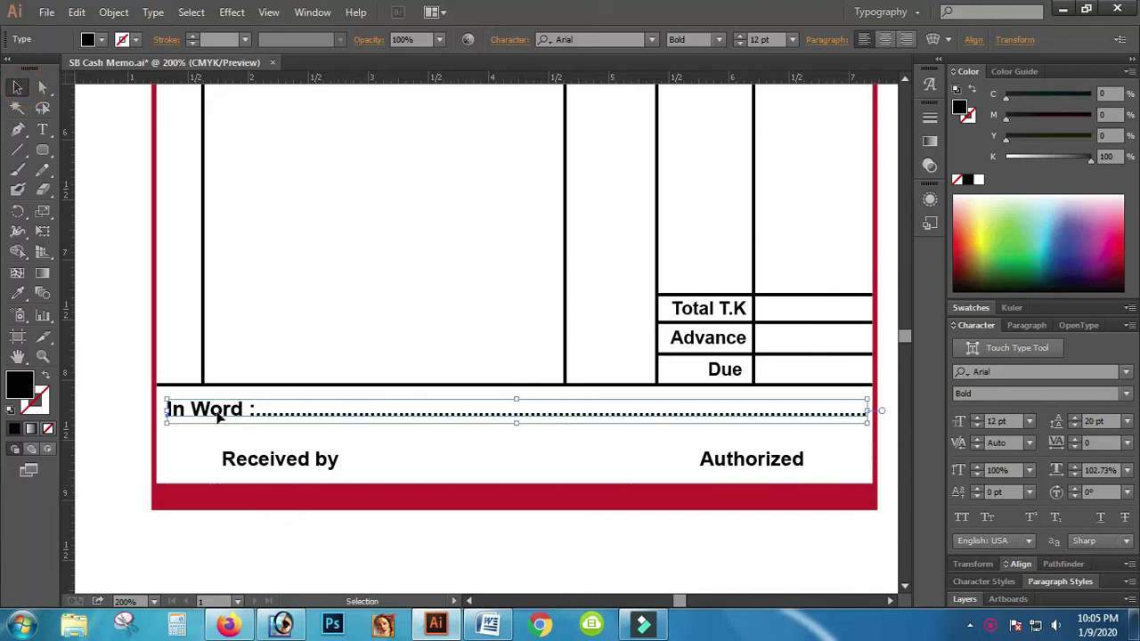
Step: Nudge the 'In Word' line into its final position, then deselect and zoom out
{"action": "key", "text": "Up"}
{"action": "key", "text": "Up"}
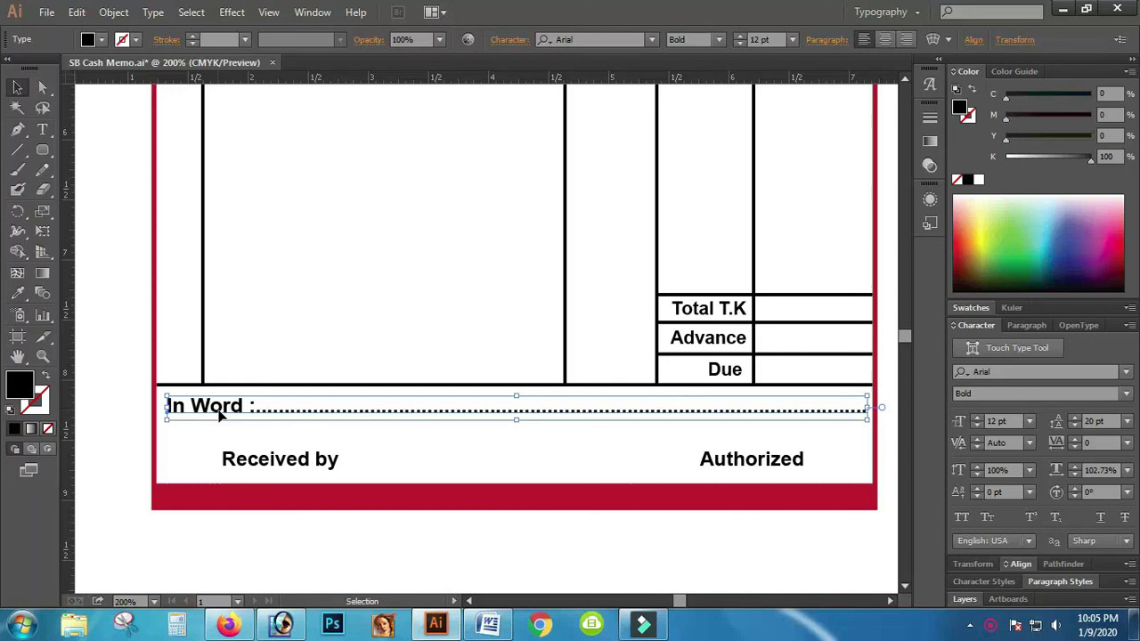
{"action": "key", "text": "Down"}
{"action": "key", "text": "Down"}
{"action": "key", "text": "Down"}
{"action": "key", "text": "Left"}
{"action": "key", "text": "Left"}
{"action": "left_click", "coordinate": [123, 322]}
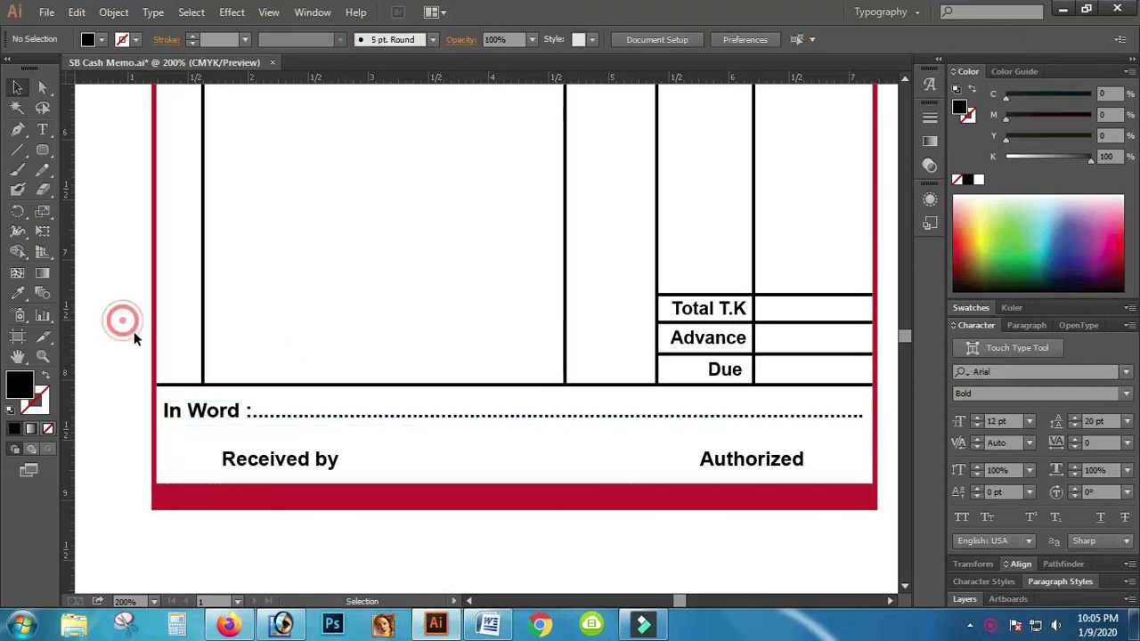
{"action": "key", "text": "ctrl+minus"}
{"action": "key", "text": "ctrl+minus"}
{"action": "key", "text": "ctrl+minus"}
{"action": "key", "text": "ctrl+minus"}
{"action": "key", "text": "ctrl+minus"}
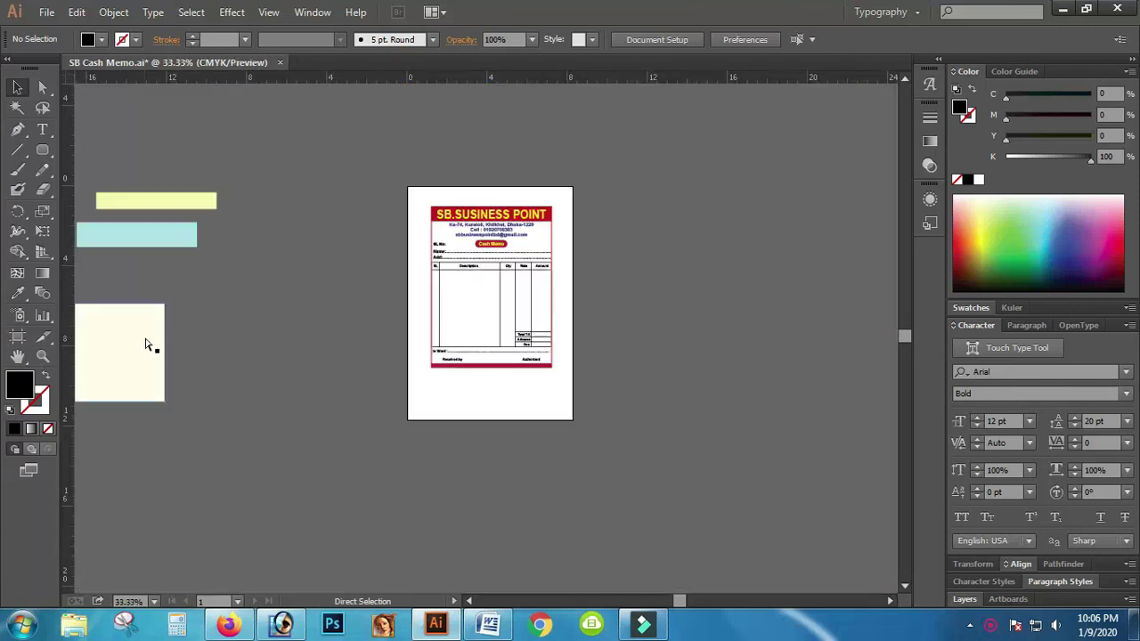
Step: Place the pale yellow rectangle on the contact block and the light blue one on the fields area
{"action": "left_click_drag", "start_coordinate": [148, 210], "coordinate": [491, 234]}
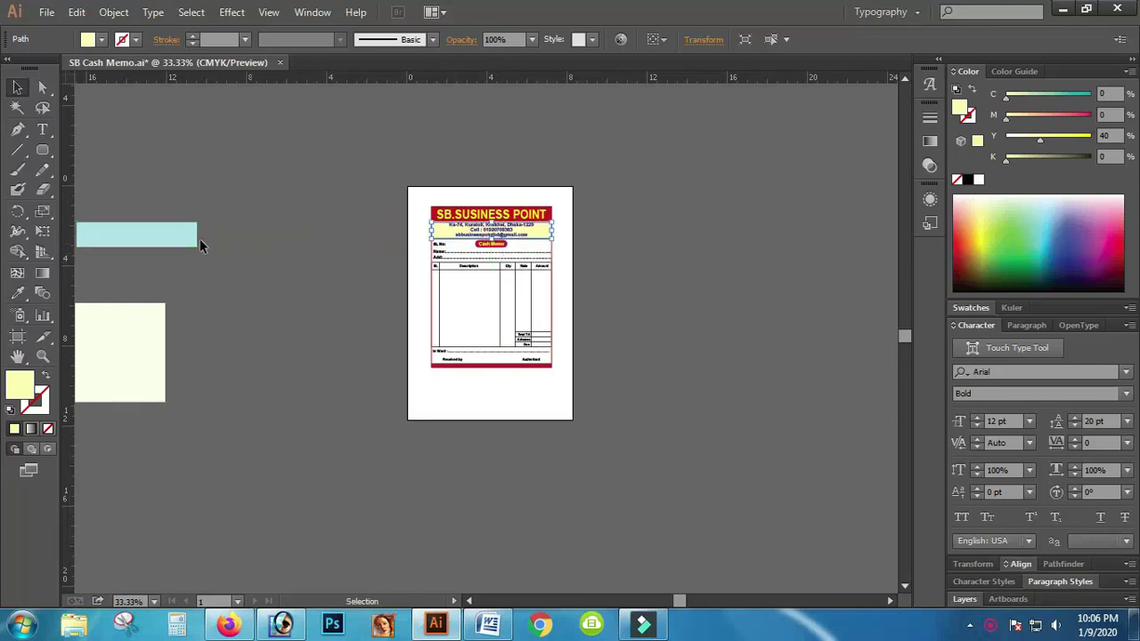
{"action": "left_click_drag", "start_coordinate": [149, 232], "coordinate": [219, 234]}
{"action": "left_click_drag", "start_coordinate": [436, 251], "coordinate": [505, 255]}
{"action": "left_click_drag", "start_coordinate": [100, 361], "coordinate": [479, 327]}
Step: Zoom in on the memo header and nudge the pale yellow band up under the title
{"action": "left_click", "coordinate": [42, 356]}
{"action": "left_click", "coordinate": [426, 300]}
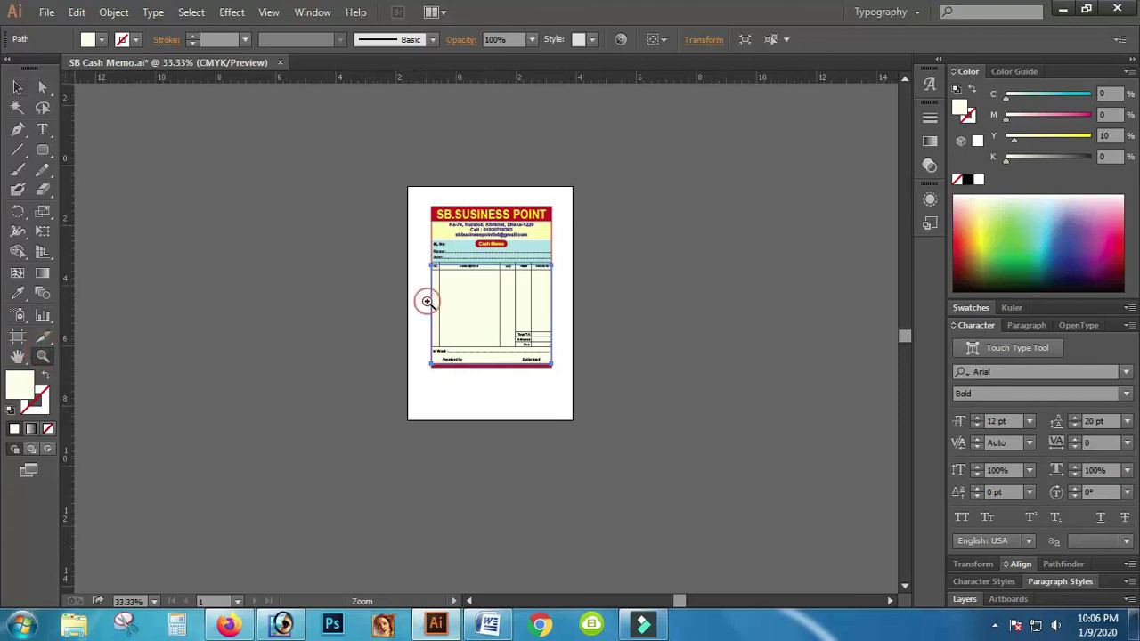
{"action": "left_click", "coordinate": [593, 233]}
{"action": "left_click", "coordinate": [502, 392]}
{"action": "left_click", "coordinate": [408, 377]}
{"action": "scroll", "coordinate": [496, 309], "scroll_direction": "up", "scroll_amount": 5}
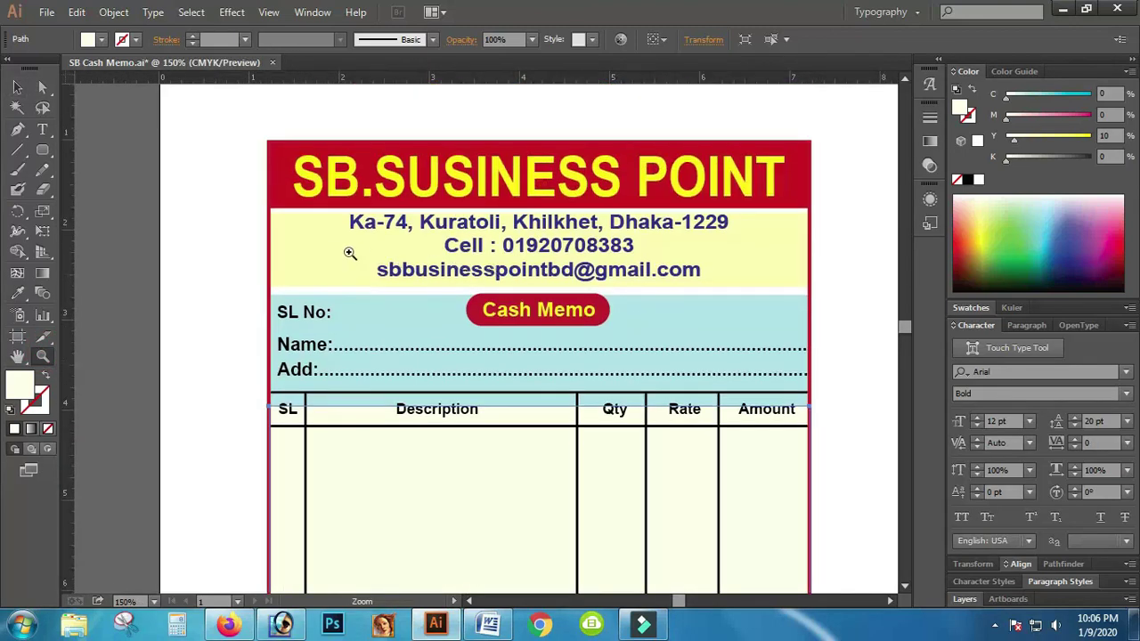
{"action": "left_click", "coordinate": [15, 87]}
{"action": "left_click", "coordinate": [313, 328]}
{"action": "left_click_drag", "start_coordinate": [314, 330], "coordinate": [313, 328]}
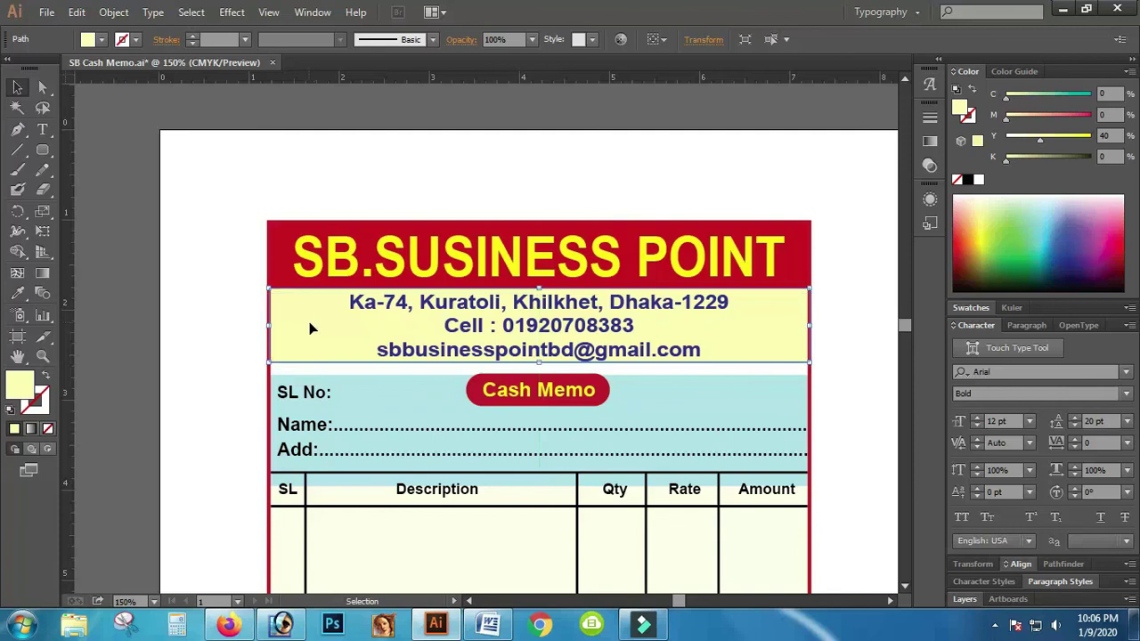
Step: Move the light blue band up against the yellow band and the cream table background up slightly
{"action": "scroll", "coordinate": [310, 328], "scroll_direction": "down", "scroll_amount": 1}
{"action": "left_click", "coordinate": [410, 375]}
{"action": "left_click_drag", "start_coordinate": [410, 374], "coordinate": [407, 357]}
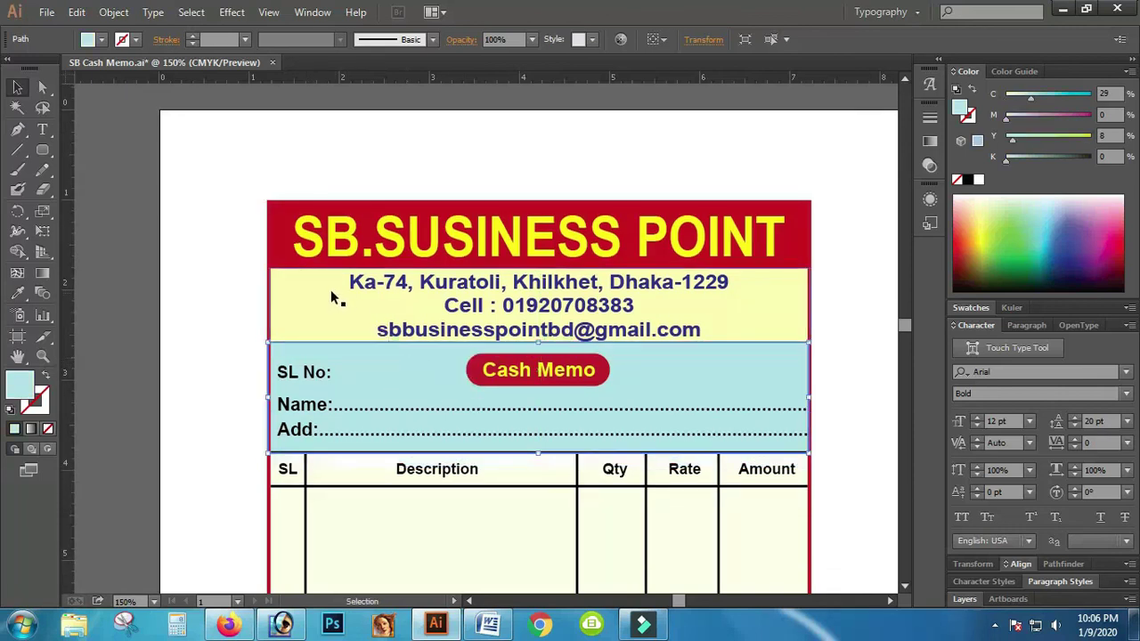
{"action": "left_click", "coordinate": [330, 294]}
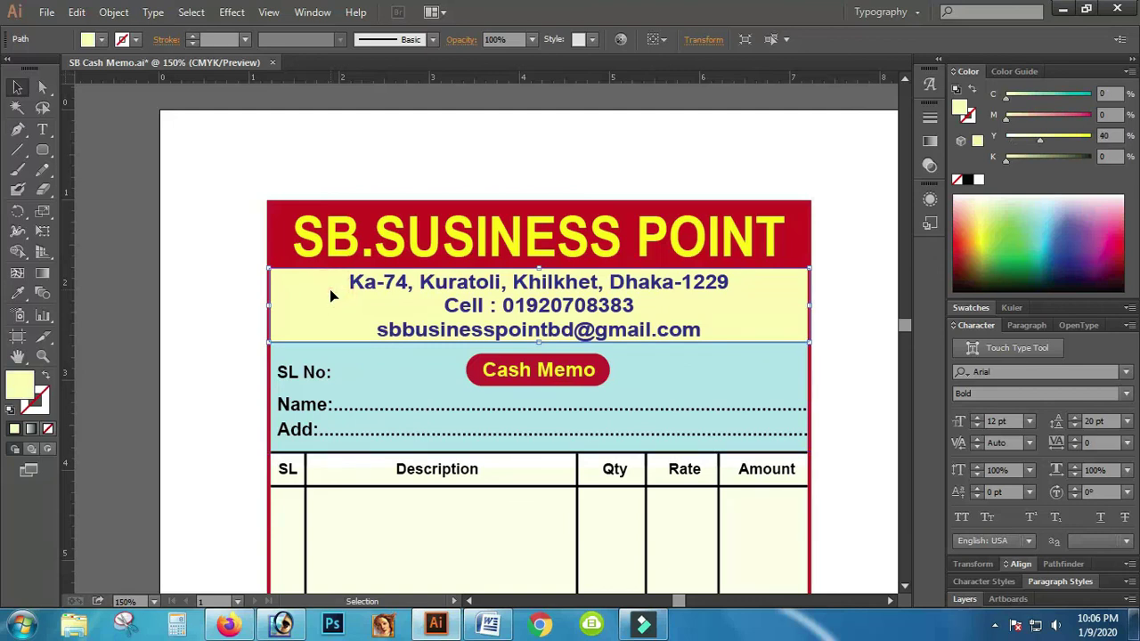
{"action": "scroll", "coordinate": [445, 395], "scroll_direction": "down", "scroll_amount": 5}
{"action": "left_click_drag", "start_coordinate": [489, 482], "coordinate": [490, 469]}
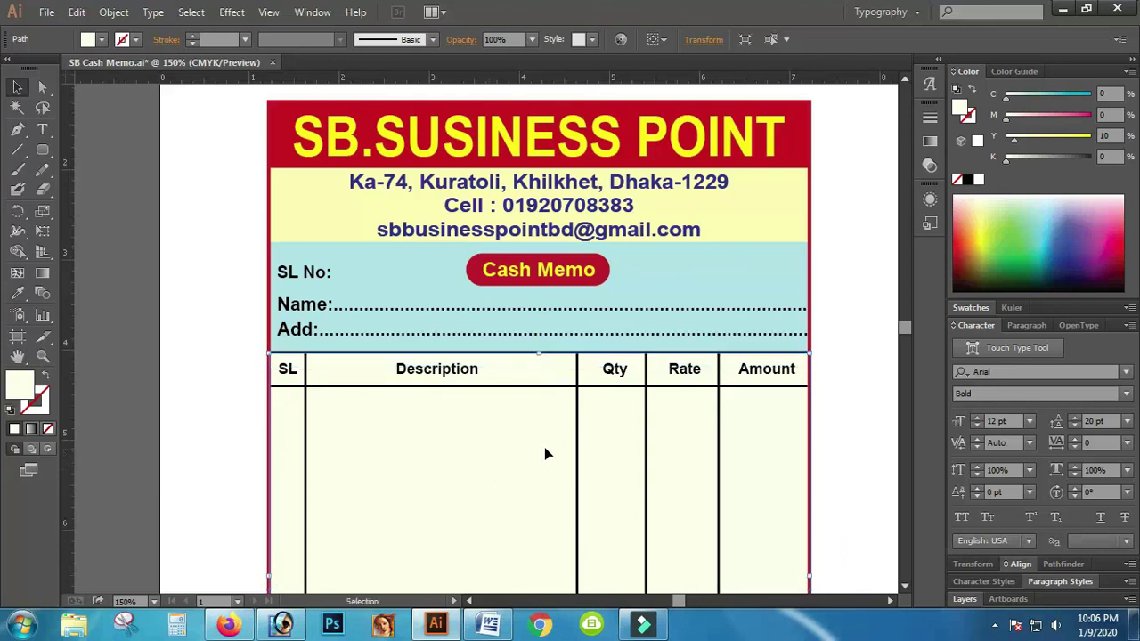
Step: Stretch the cream table background down to meet the red bottom band
{"action": "scroll", "coordinate": [417, 452], "scroll_direction": "down", "scroll_amount": 6}
{"action": "scroll", "coordinate": [417, 452], "scroll_direction": "down", "scroll_amount": 7}
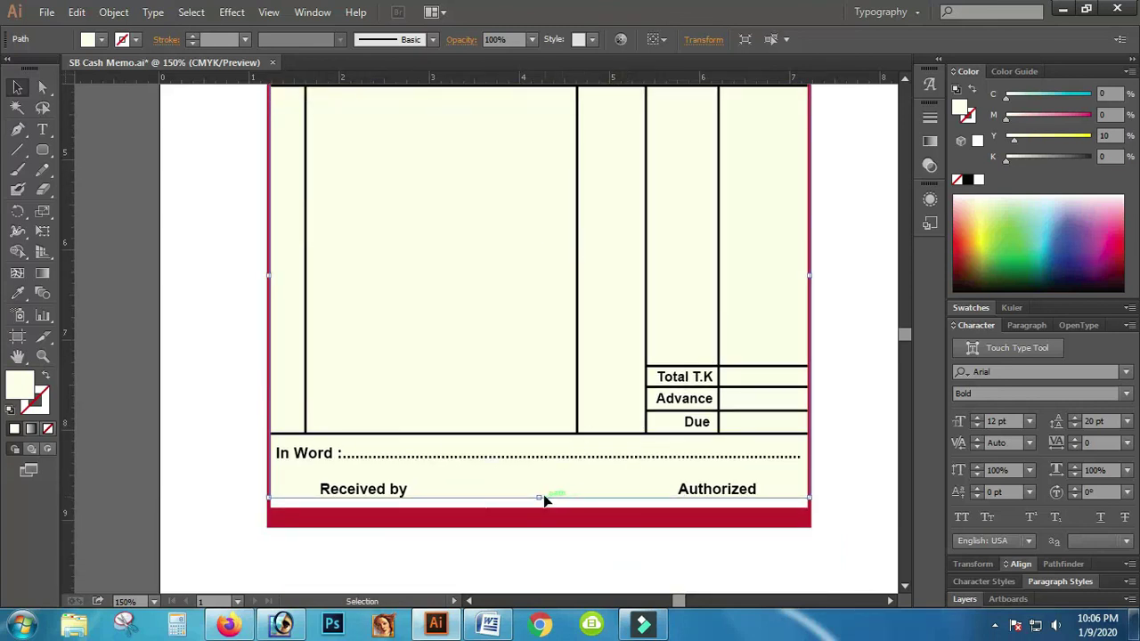
{"action": "left_click_drag", "start_coordinate": [538, 498], "coordinate": [536, 509]}
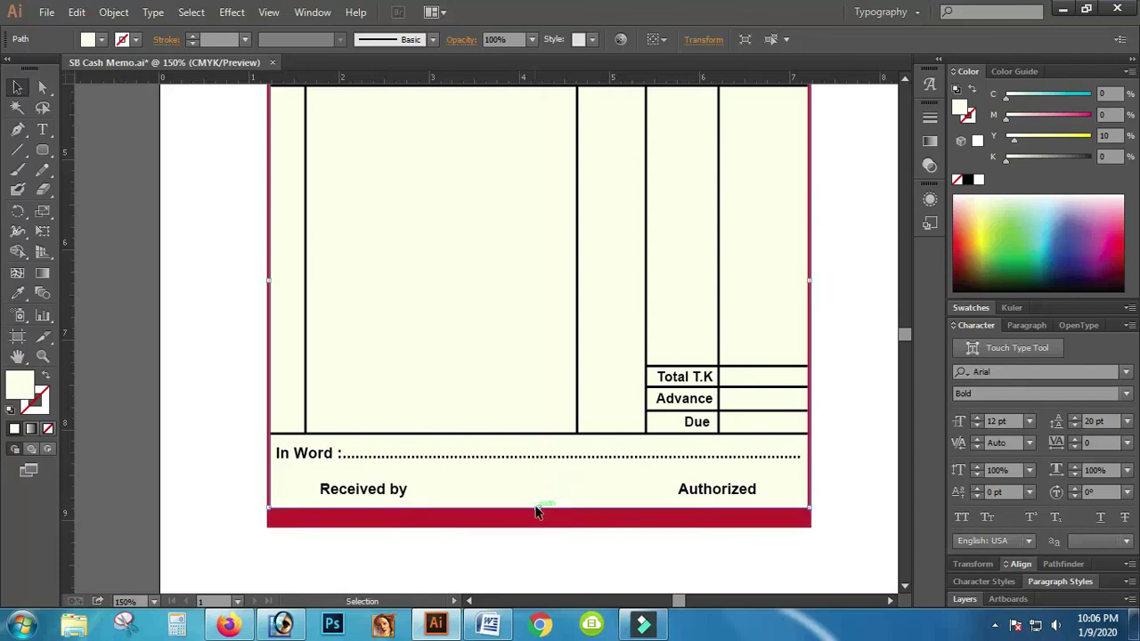
{"action": "left_click", "coordinate": [604, 562]}
Step: Select all coloured bands from title to bottom band and align their left edges
{"action": "scroll", "coordinate": [700, 366], "scroll_direction": "up", "scroll_amount": 6}
{"action": "scroll", "coordinate": [447, 332], "scroll_direction": "up", "scroll_amount": 8}
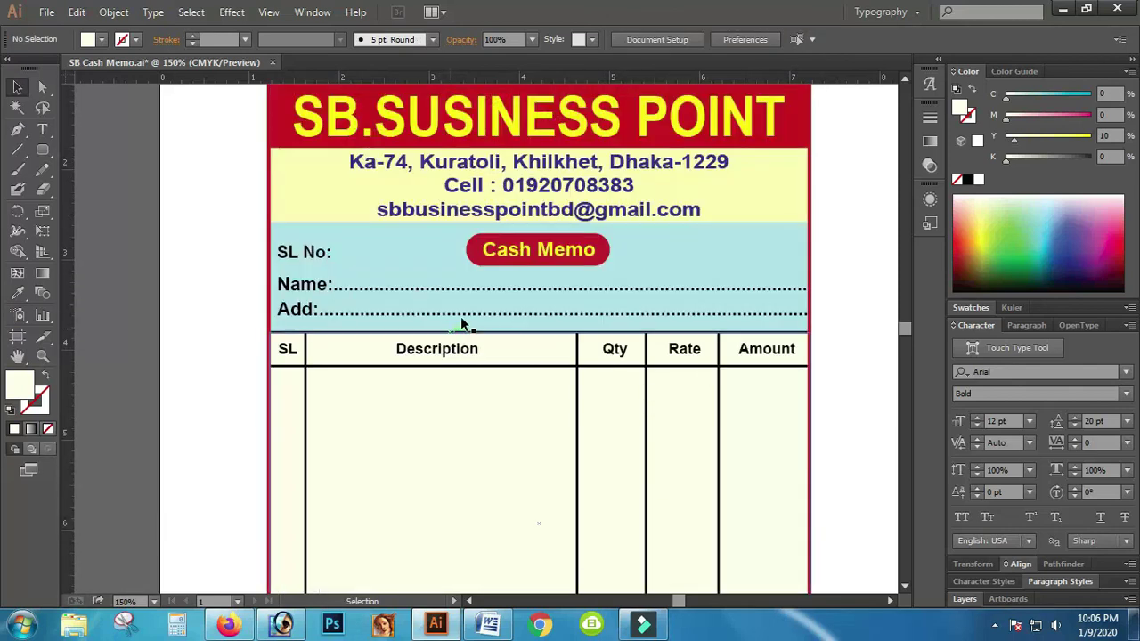
{"action": "left_click", "coordinate": [287, 188]}
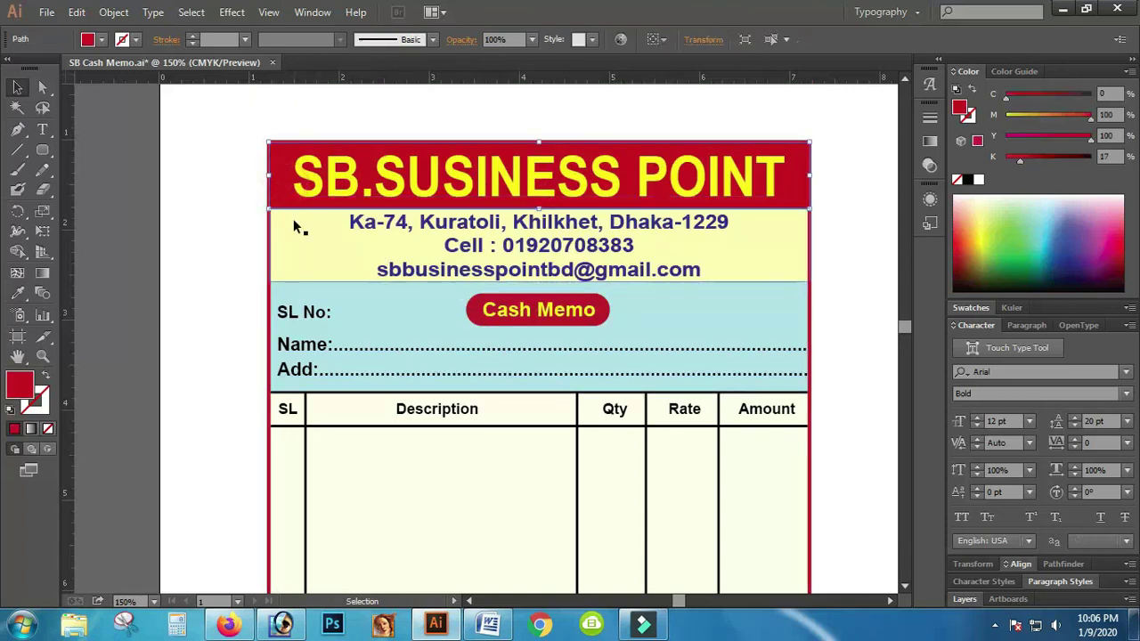
{"action": "left_click", "coordinate": [304, 241], "text": "shift"}
{"action": "left_click", "coordinate": [338, 308], "text": "shift"}
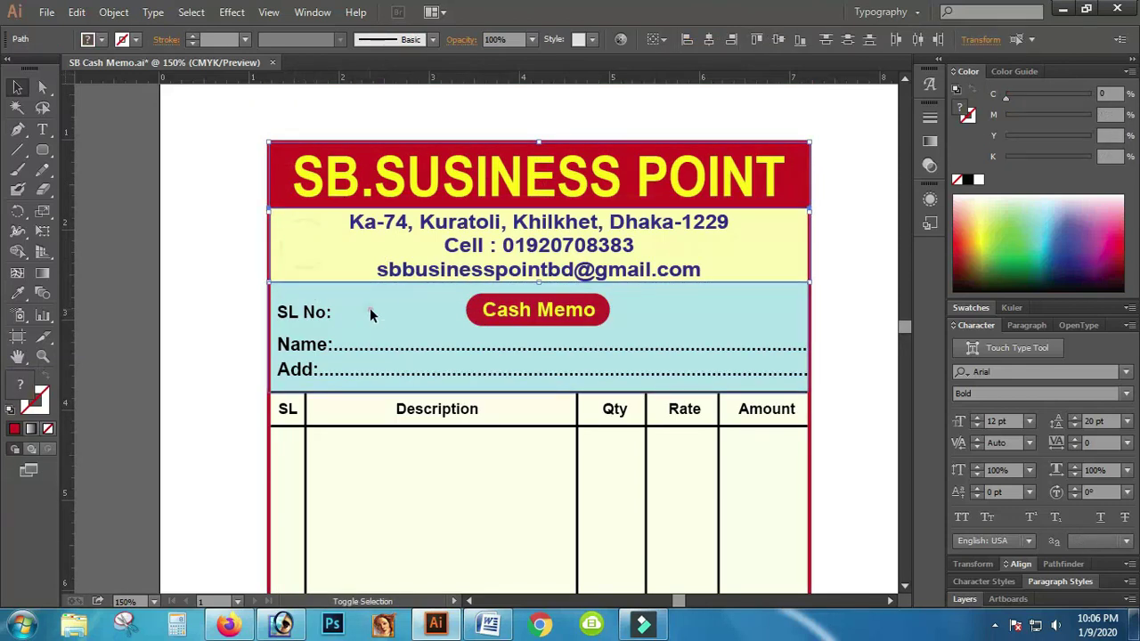
{"action": "left_click", "coordinate": [382, 475], "text": "shift"}
{"action": "scroll", "coordinate": [423, 453], "scroll_direction": "down", "scroll_amount": 10}
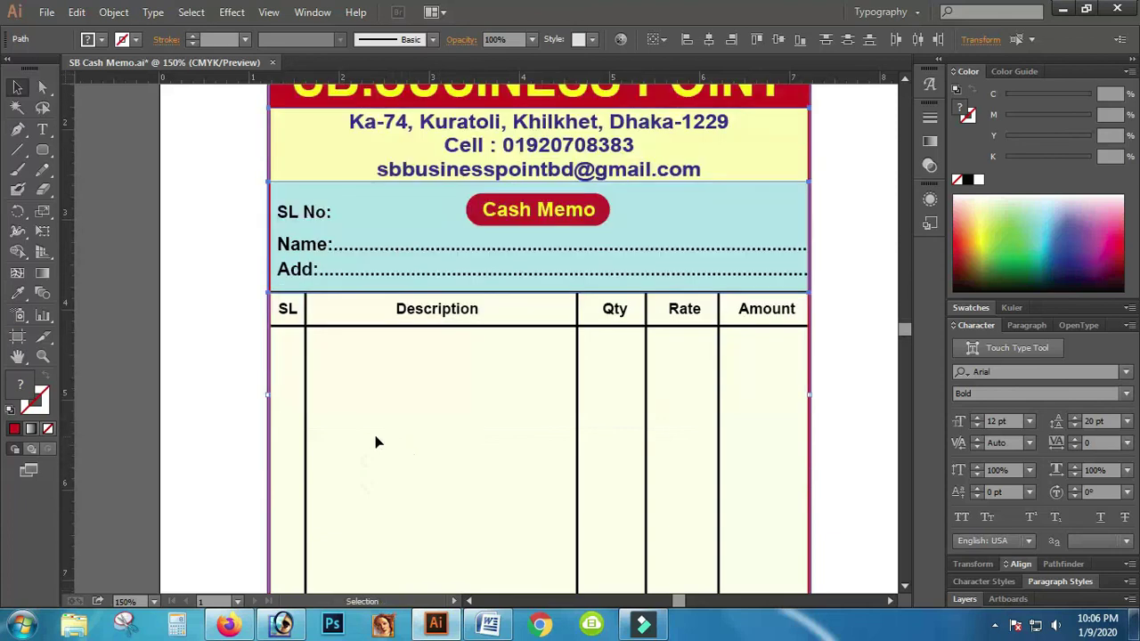
{"action": "scroll", "coordinate": [357, 447], "scroll_direction": "down", "scroll_amount": 8}
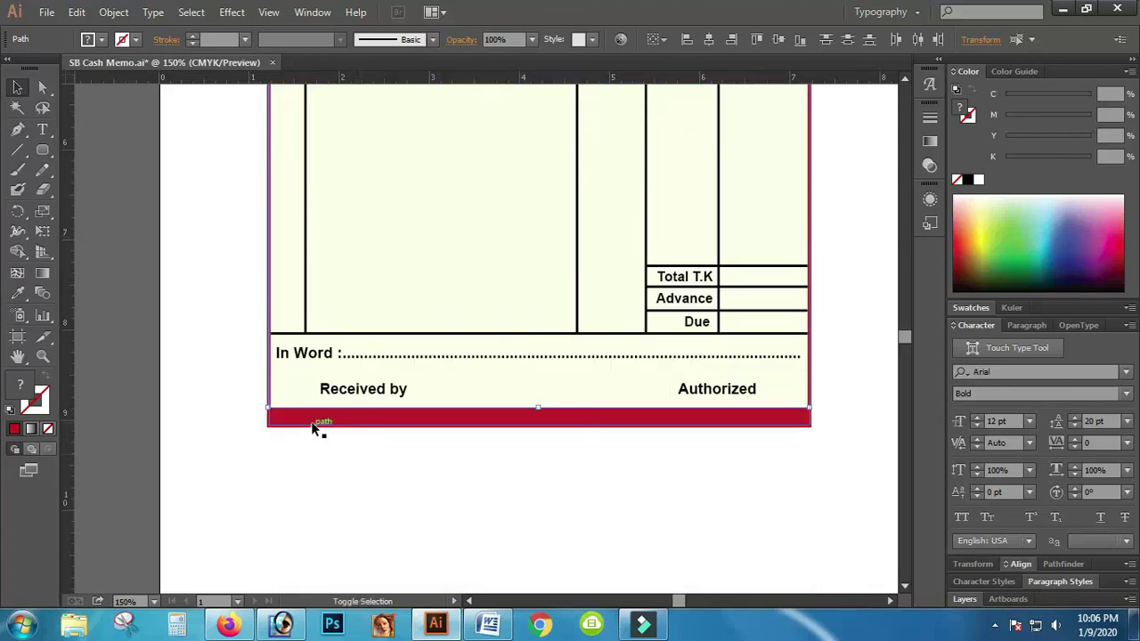
{"action": "left_click", "coordinate": [323, 418], "text": "shift"}
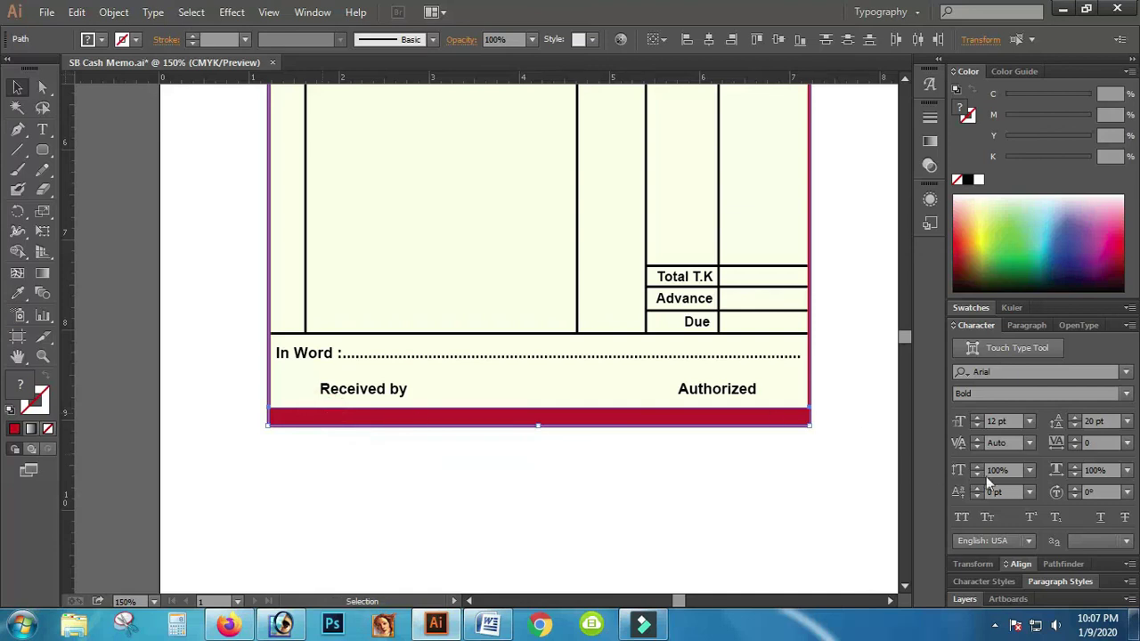
{"action": "left_click", "coordinate": [1021, 565]}
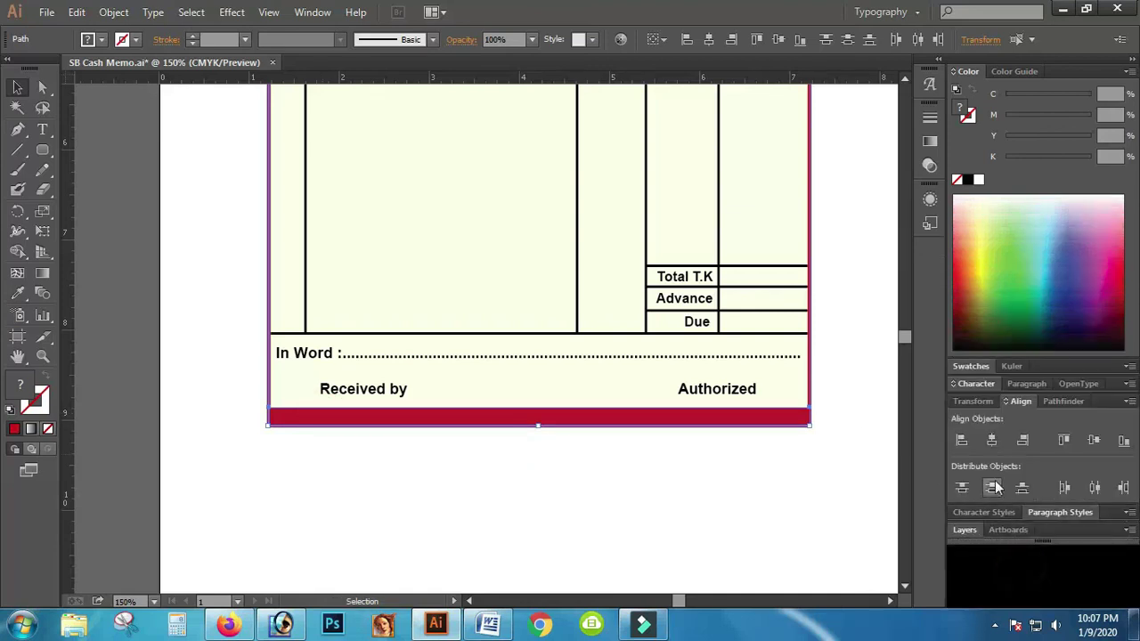
{"action": "left_click", "coordinate": [961, 442]}
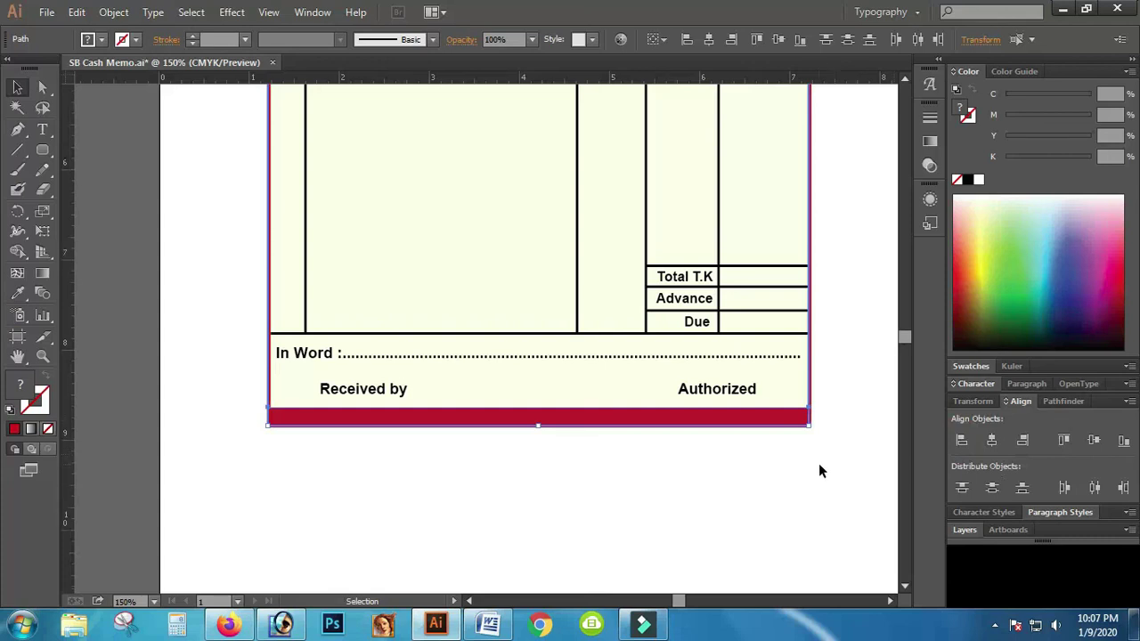
Step: Deselect and zoom the finished memo to 100% for review
{"action": "scroll", "coordinate": [844, 398], "scroll_direction": "up", "scroll_amount": 5}
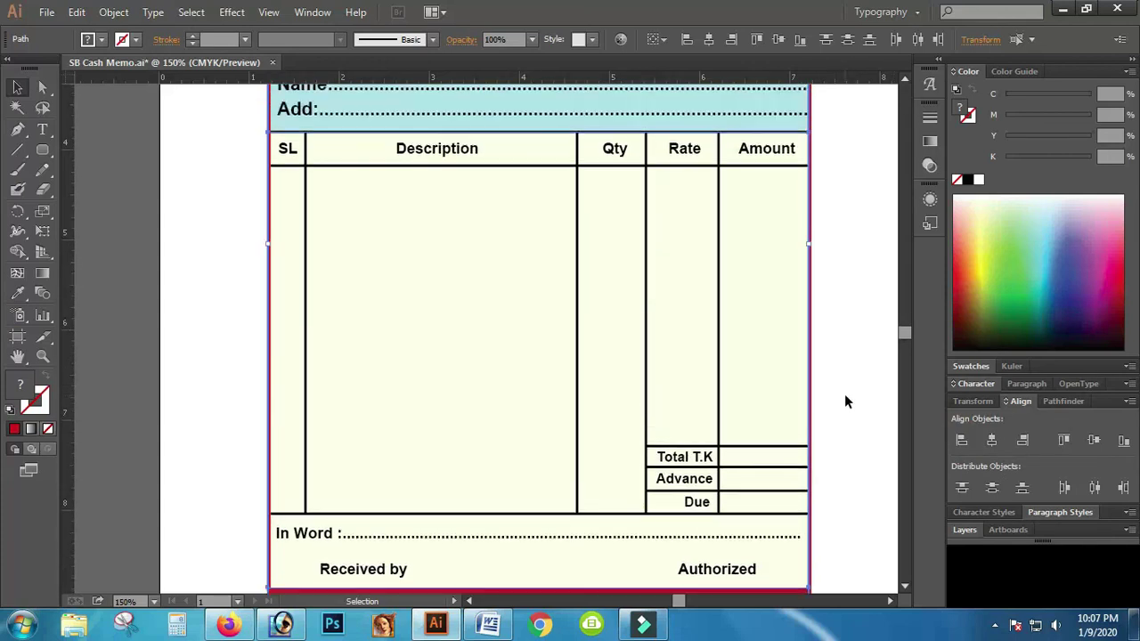
{"action": "scroll", "coordinate": [844, 394], "scroll_direction": "up", "scroll_amount": 5}
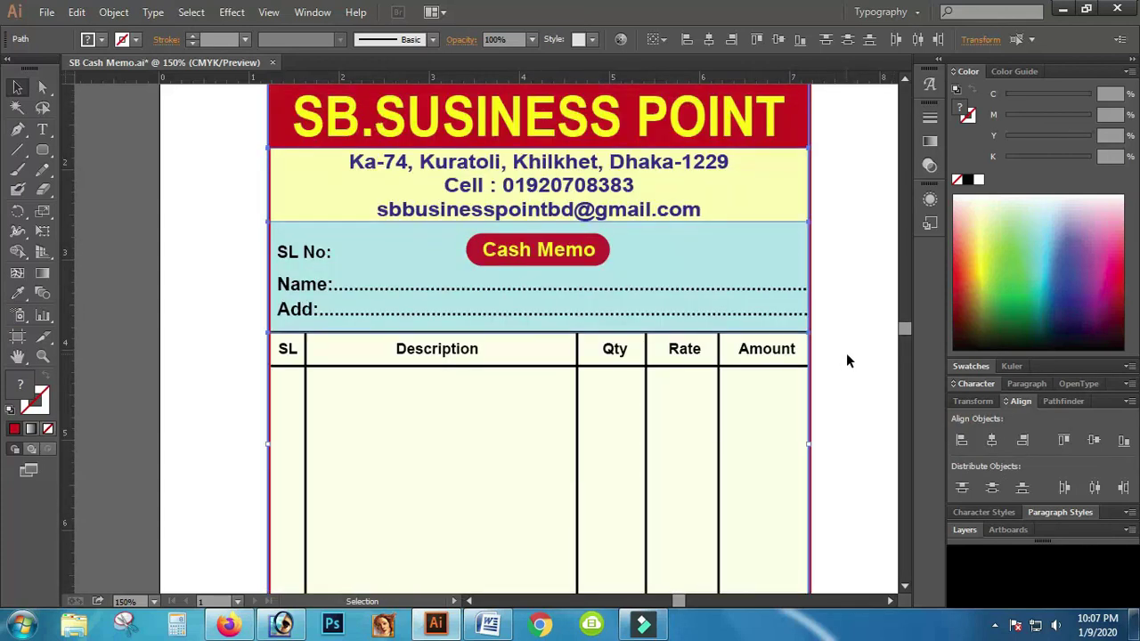
{"action": "scroll", "coordinate": [850, 256], "scroll_direction": "up", "scroll_amount": 2}
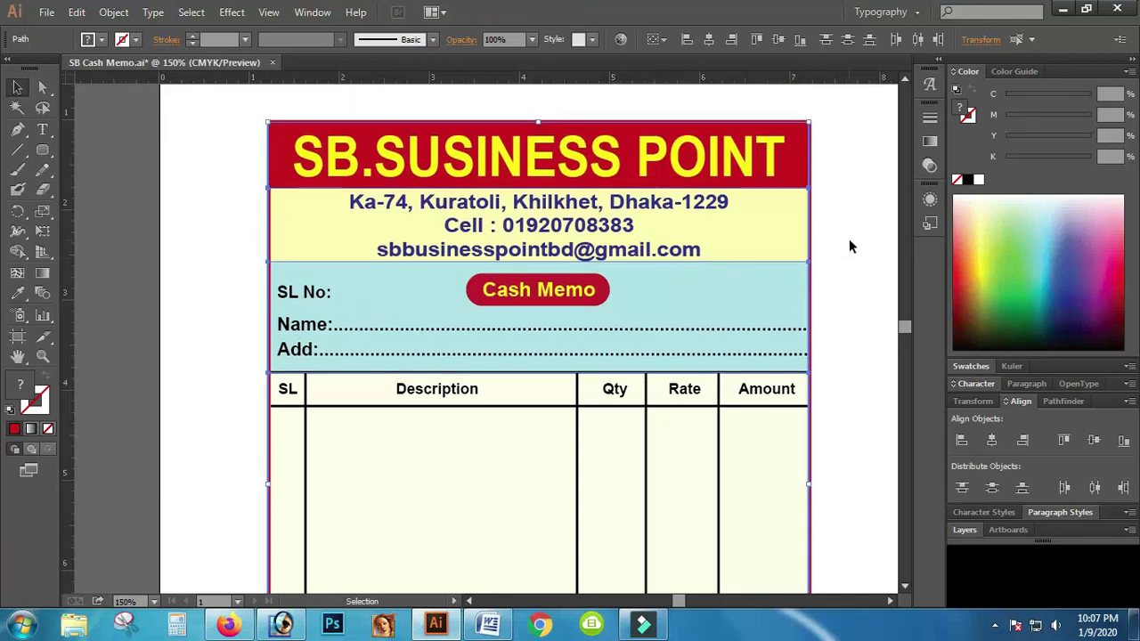
{"action": "left_click", "coordinate": [849, 240]}
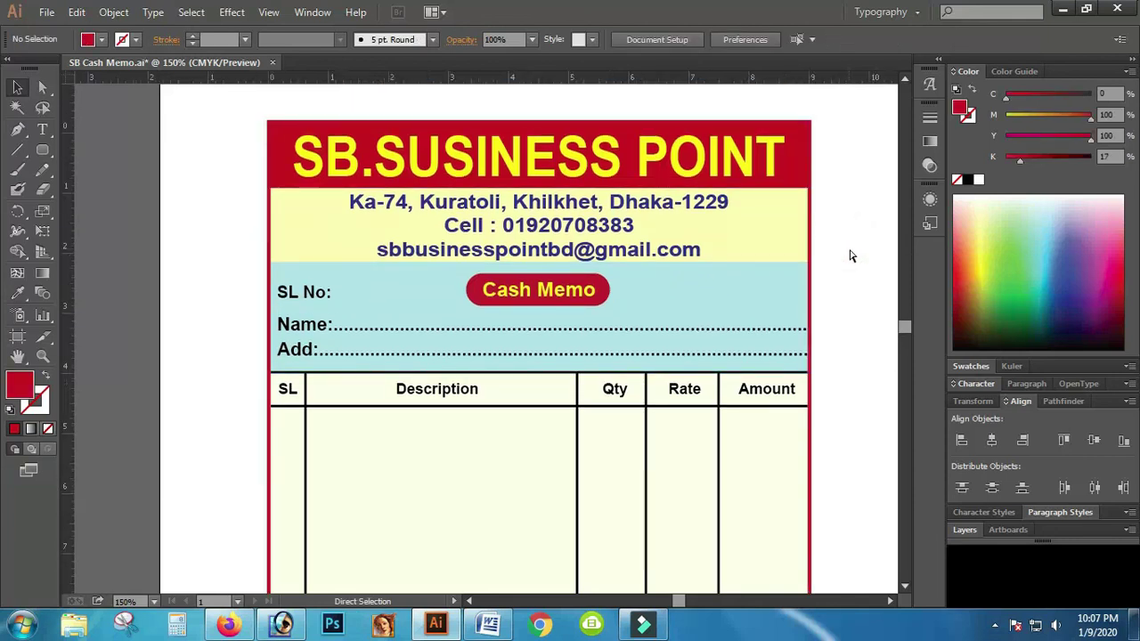
{"action": "key", "text": "ctrl+minus"}
{"action": "key", "text": "ctrl+minus"}
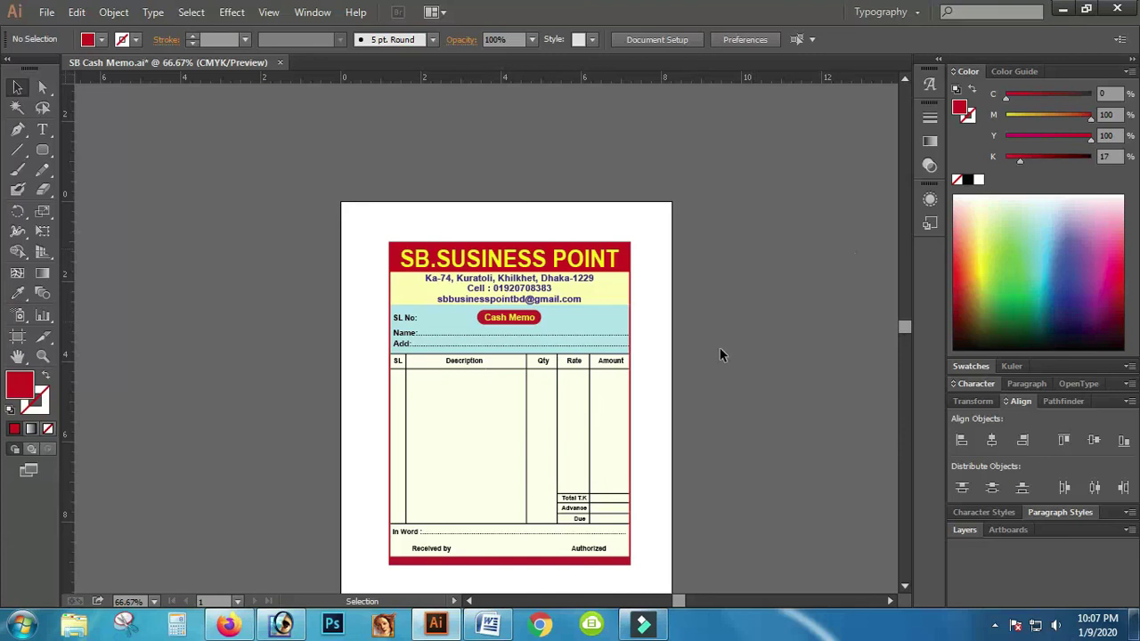
{"action": "scroll", "coordinate": [665, 394], "scroll_direction": "down", "scroll_amount": 1}
{"action": "left_click", "coordinate": [43, 356]}
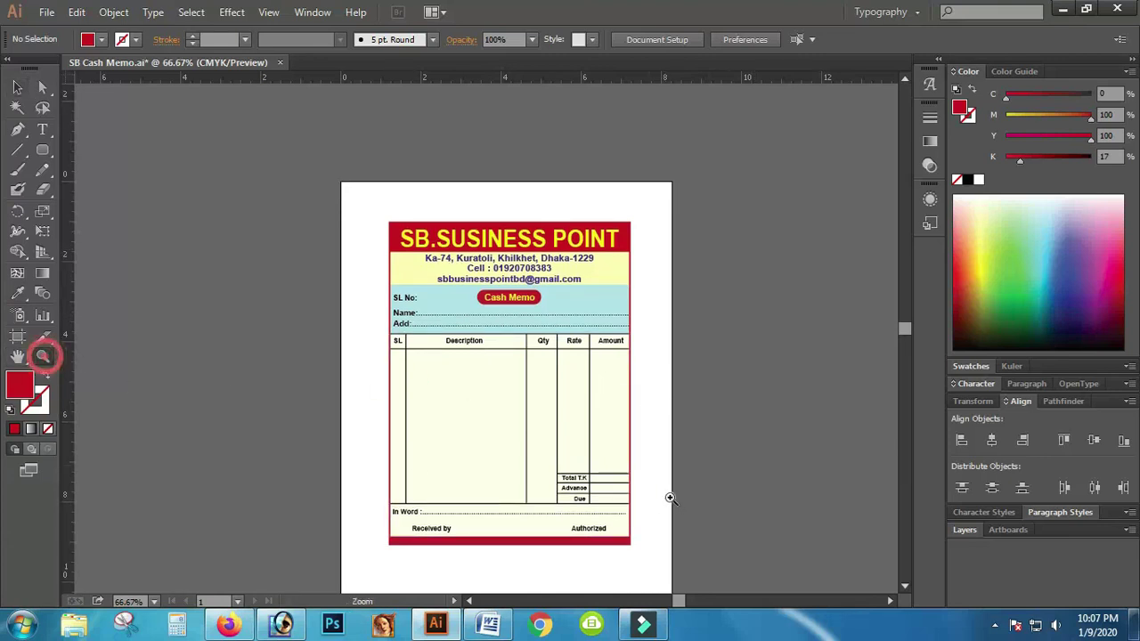
{"action": "left_click", "coordinate": [506, 403]}
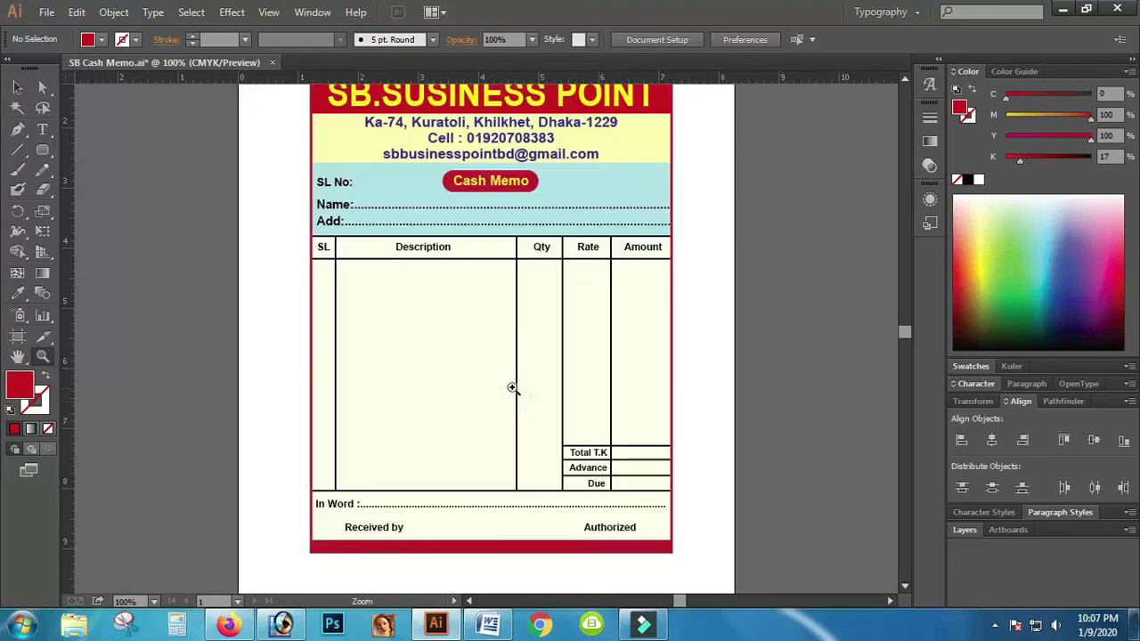